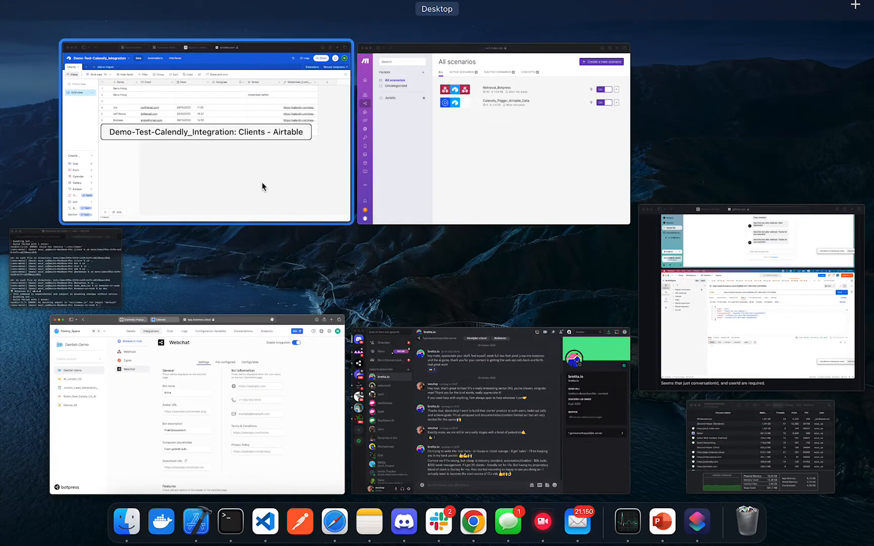
Check the client name in row 4 of the Airtable Clients table
{"action": "left_click", "coordinate": [257, 181]}
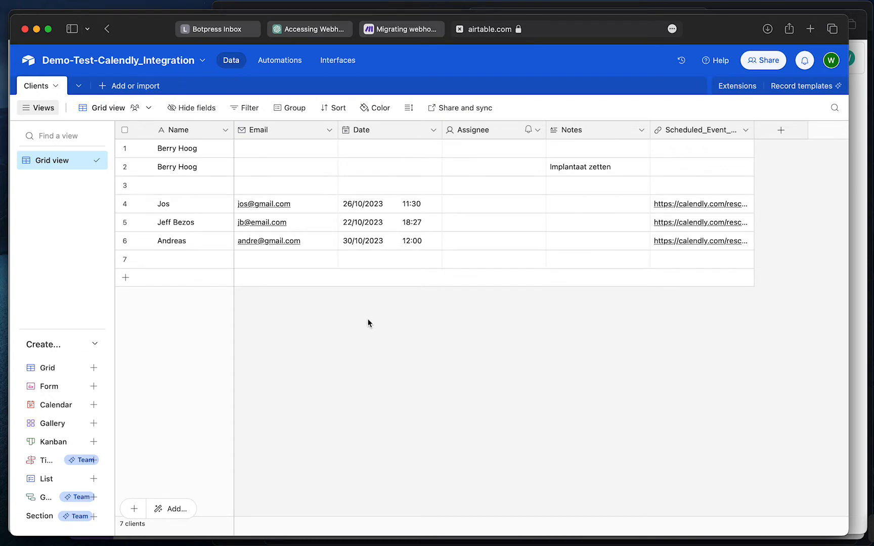
{"action": "left_click", "coordinate": [171, 203]}
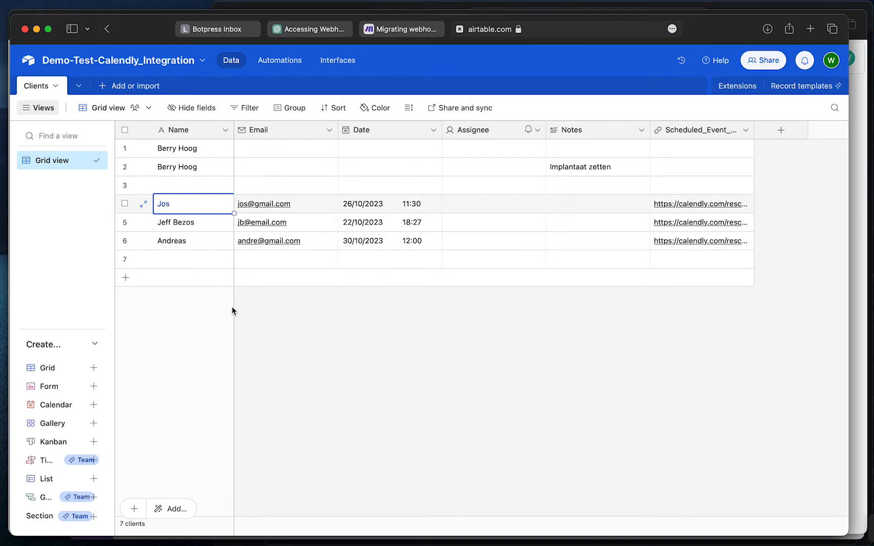
{"action": "left_click", "coordinate": [290, 382]}
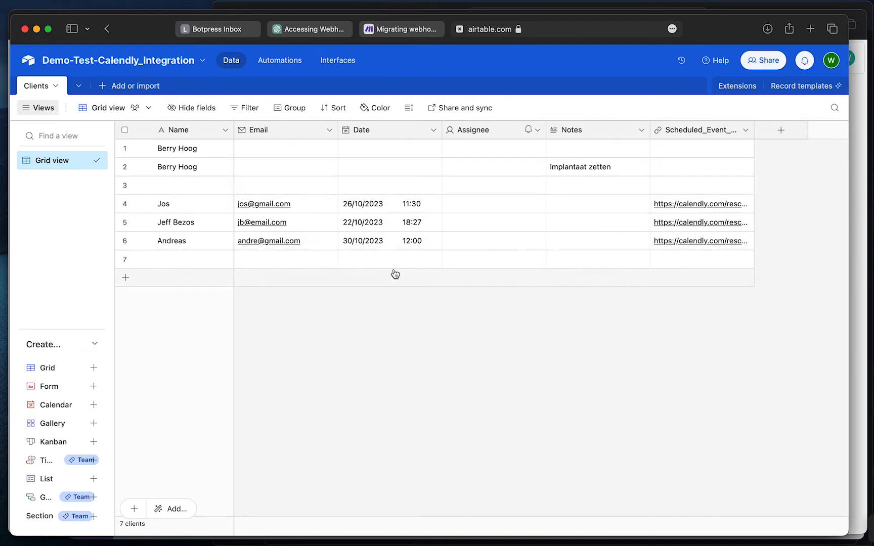
Copy the Dentist-Demo webchat's Shareable URL and load it in a new browser tab
{"action": "key", "text": "ctrl+Up"}
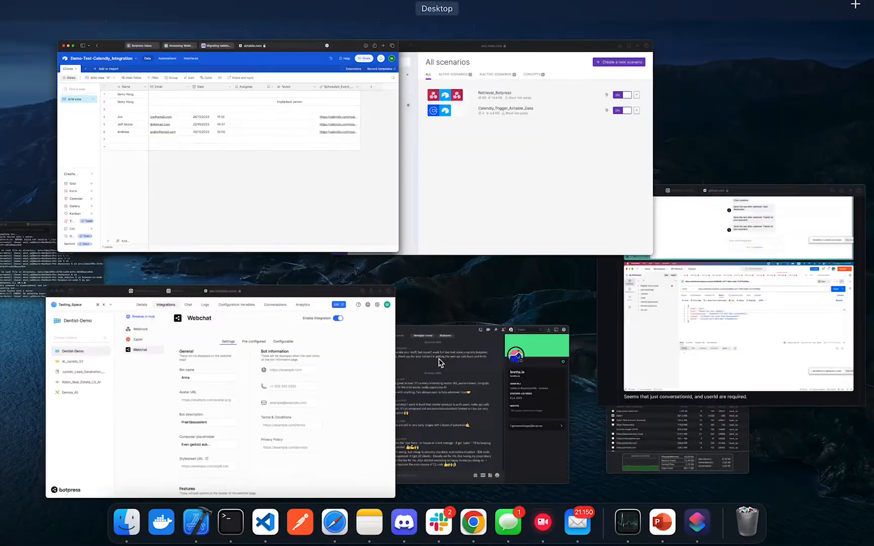
{"action": "left_click", "coordinate": [304, 387]}
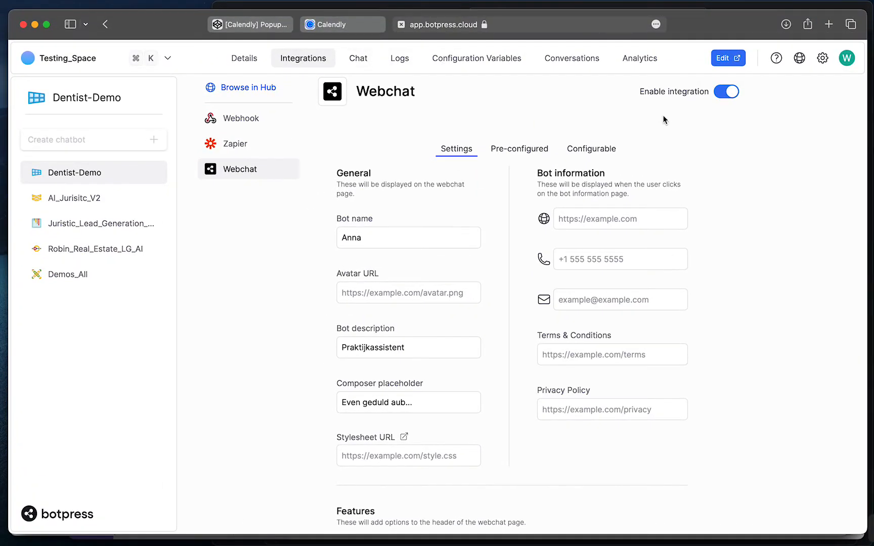
{"action": "left_click", "coordinate": [524, 149]}
{"action": "left_click", "coordinate": [670, 258]}
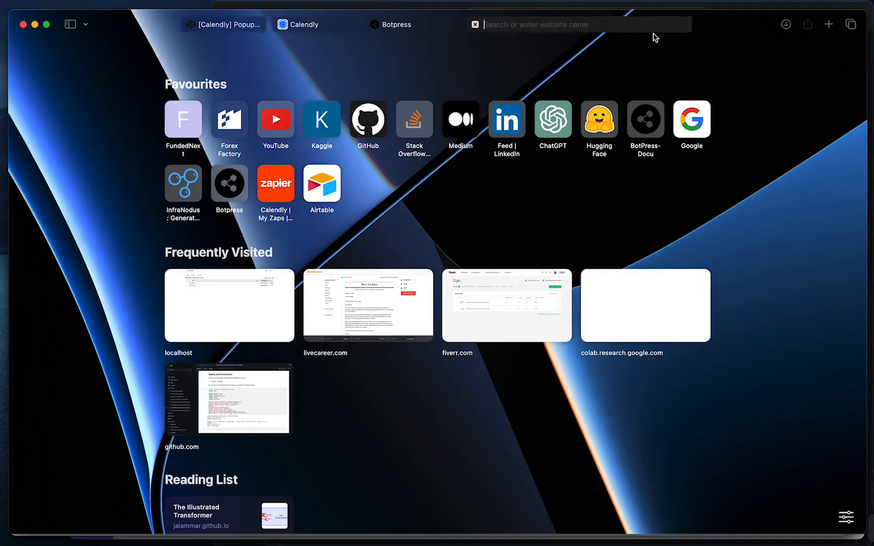
{"action": "left_click", "coordinate": [828, 25]}
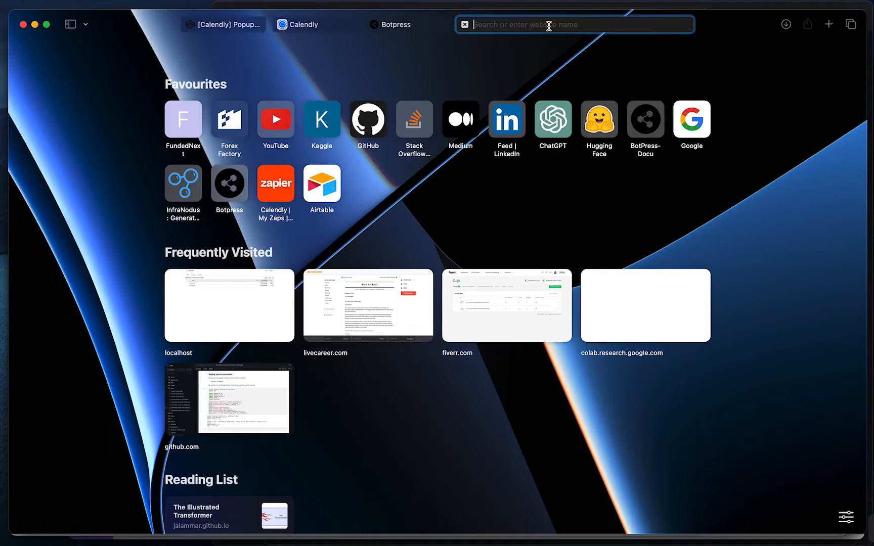
{"action": "key", "text": "super+v"}
{"action": "key", "text": "Return"}
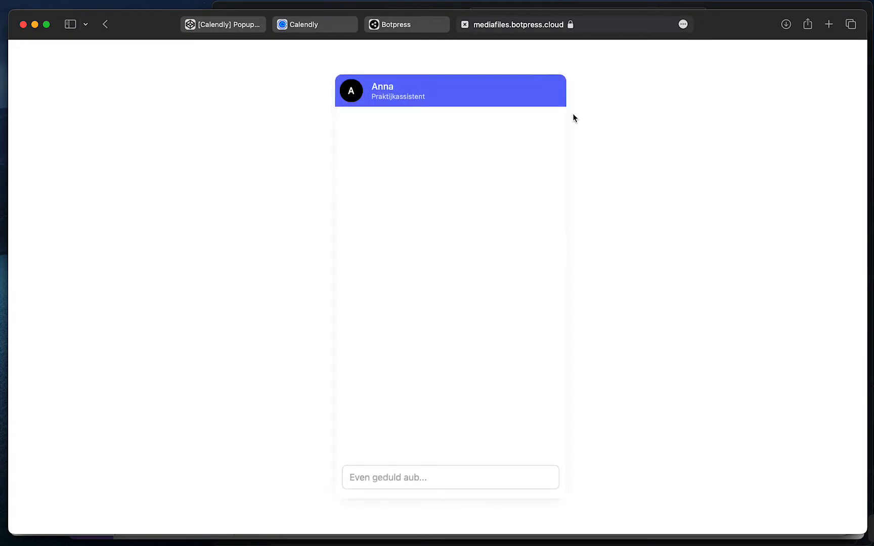
Answer the bot with 'Ik heb een vraag/wil informatie.' and 'Ik wil persoonlijke info opvragen.', then return to Airtable
{"action": "left_click", "coordinate": [385, 482]}
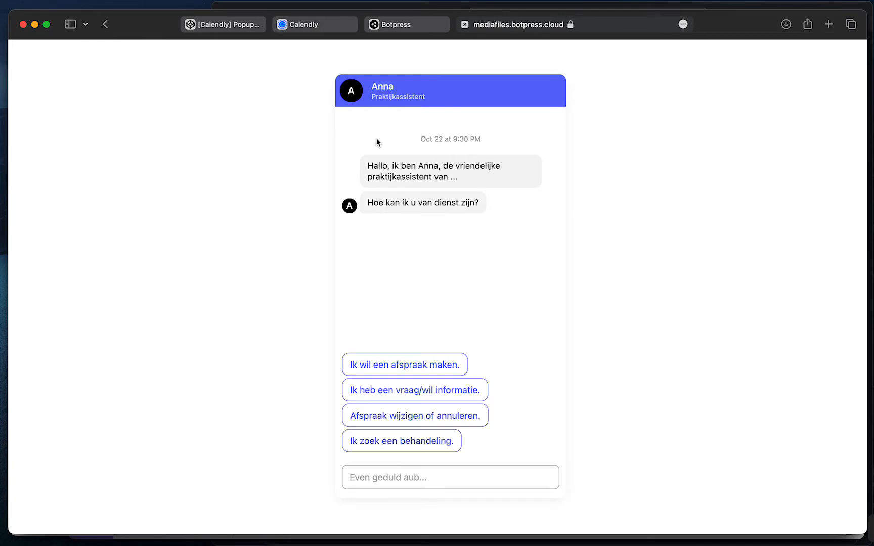
{"action": "left_click_drag", "start_coordinate": [362, 163], "coordinate": [482, 202]}
{"action": "left_click", "coordinate": [482, 202]}
{"action": "left_click", "coordinate": [366, 165]}
{"action": "left_click", "coordinate": [485, 203]}
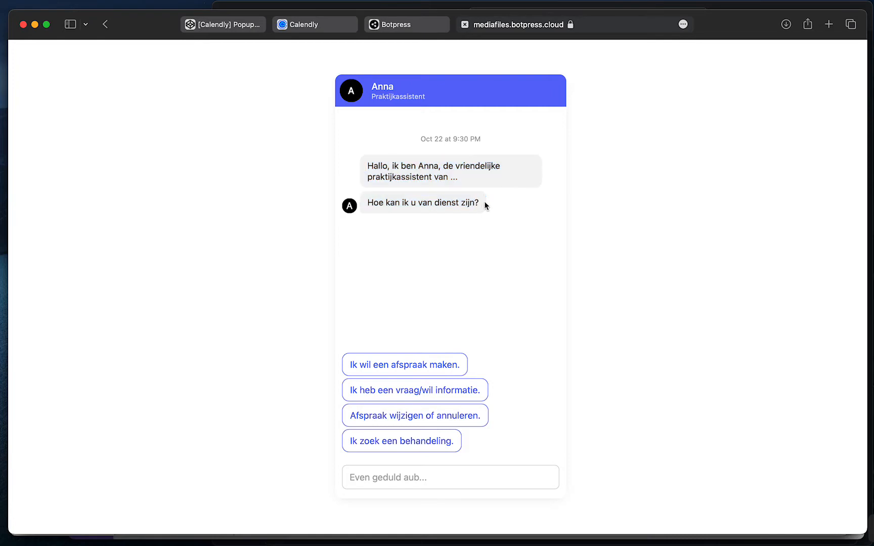
{"action": "left_click", "coordinate": [437, 391]}
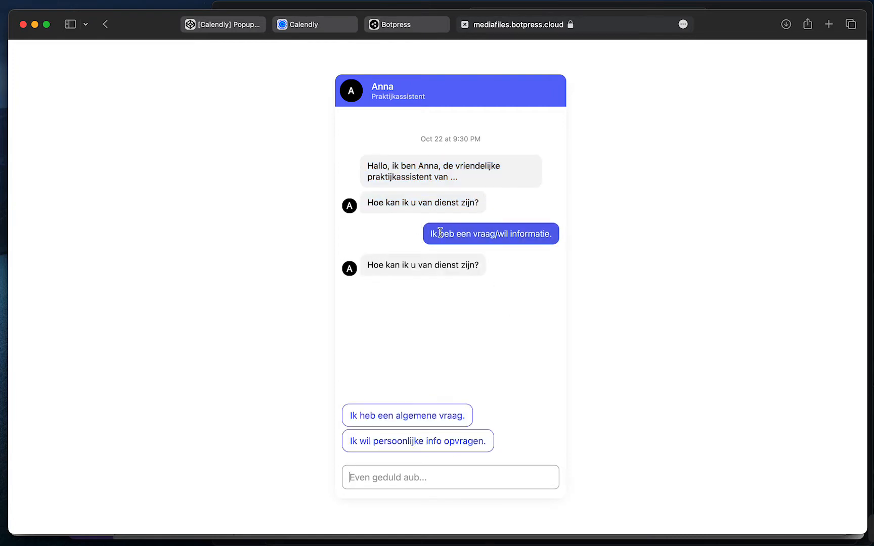
{"action": "left_click_drag", "start_coordinate": [429, 238], "coordinate": [560, 235]}
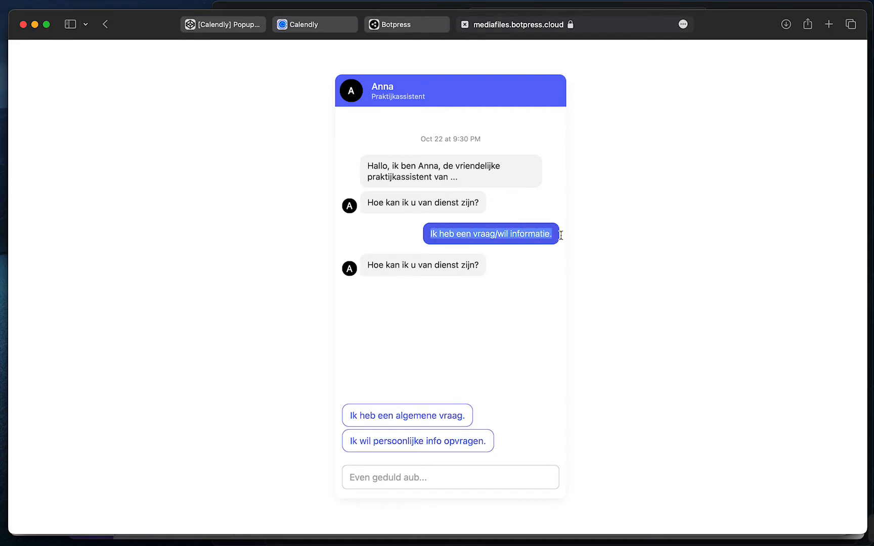
{"action": "left_click", "coordinate": [530, 234]}
{"action": "left_click_drag", "start_coordinate": [428, 239], "coordinate": [559, 235]}
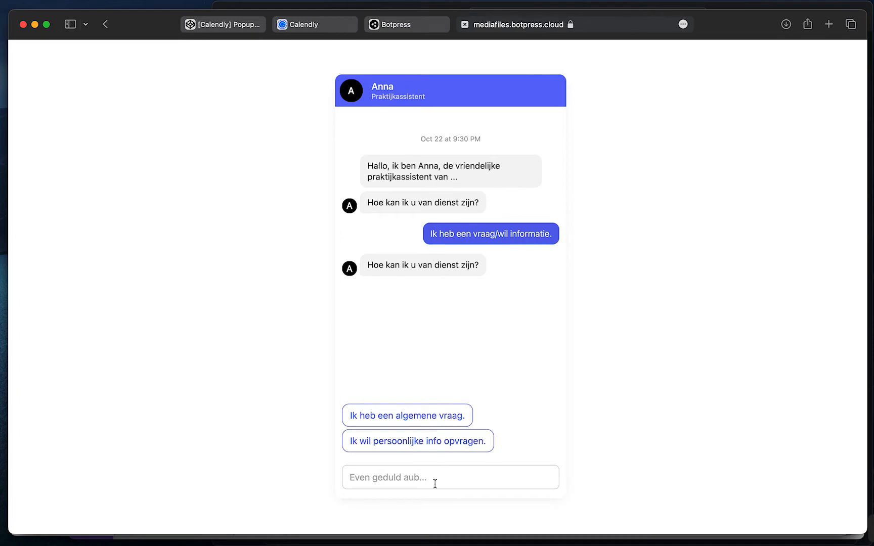
{"action": "left_click", "coordinate": [442, 445]}
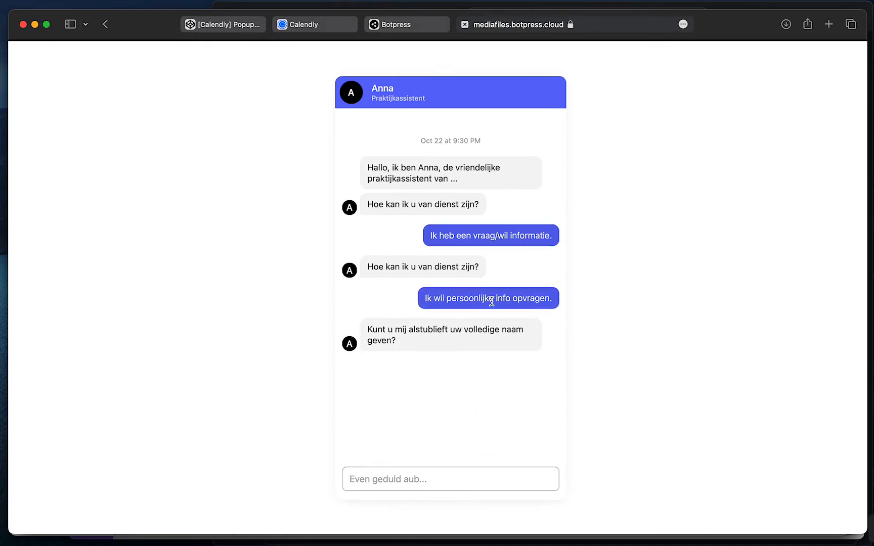
{"action": "key", "text": "ctrl+Up"}
{"action": "left_click", "coordinate": [272, 157]}
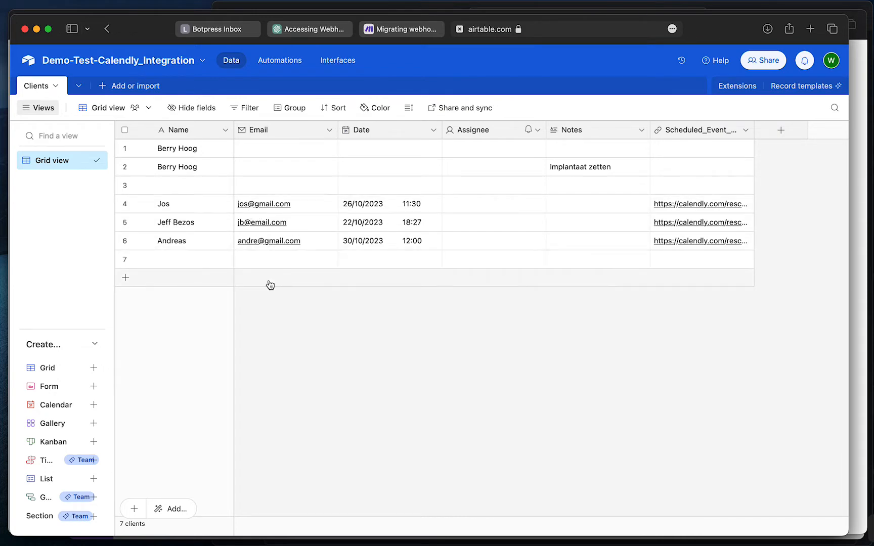
Send the client's name to the chatbot and review the returned email and appointment timestamp
{"action": "key", "text": "ctrl+Up"}
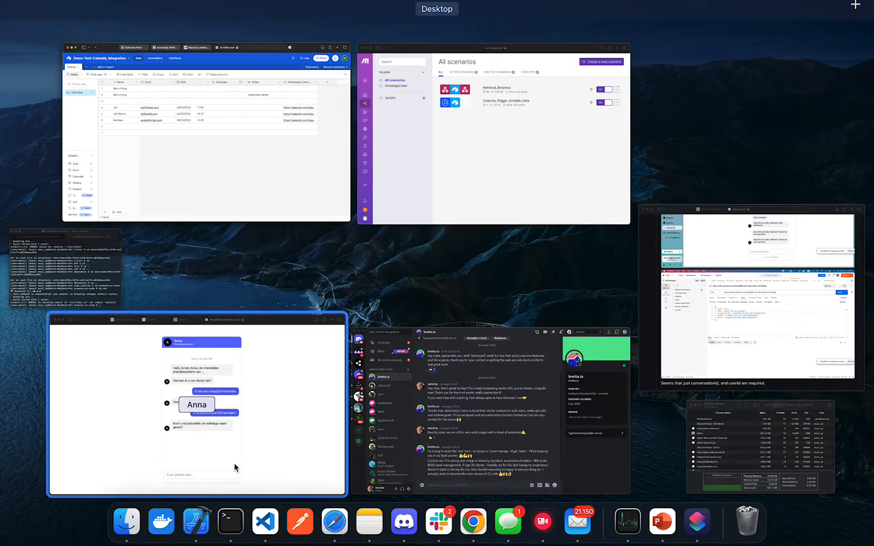
{"action": "left_click", "coordinate": [235, 468]}
{"action": "type", "text": "Jos"}
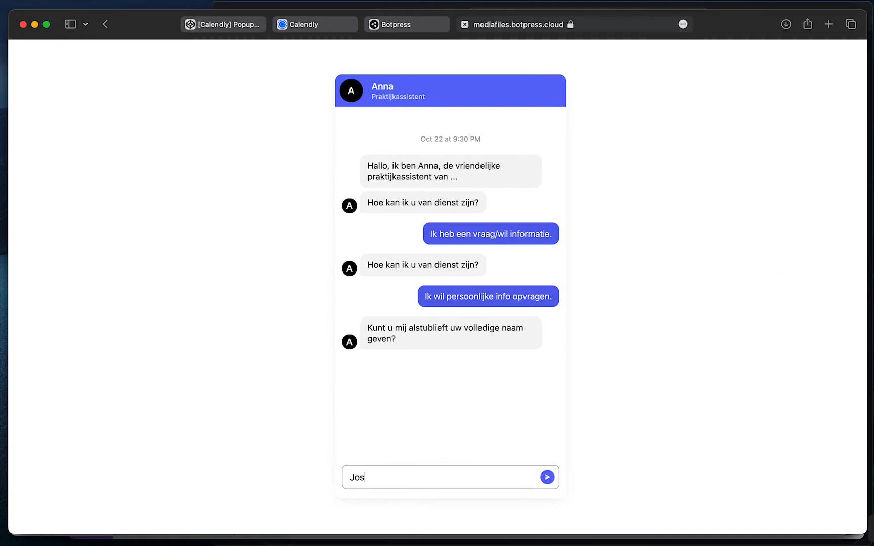
{"action": "key", "text": "Return"}
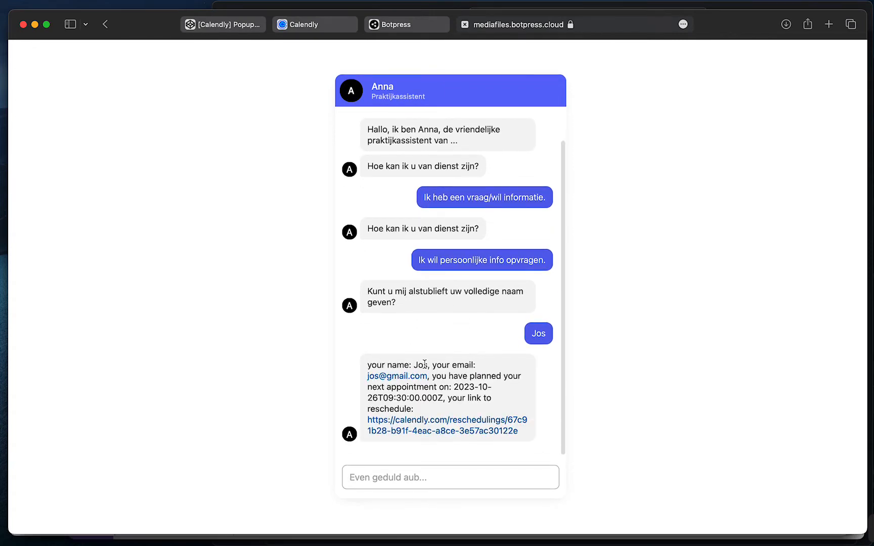
{"action": "left_click_drag", "start_coordinate": [386, 365], "coordinate": [522, 404]}
{"action": "left_click", "coordinate": [484, 365]}
{"action": "left_click", "coordinate": [502, 400]}
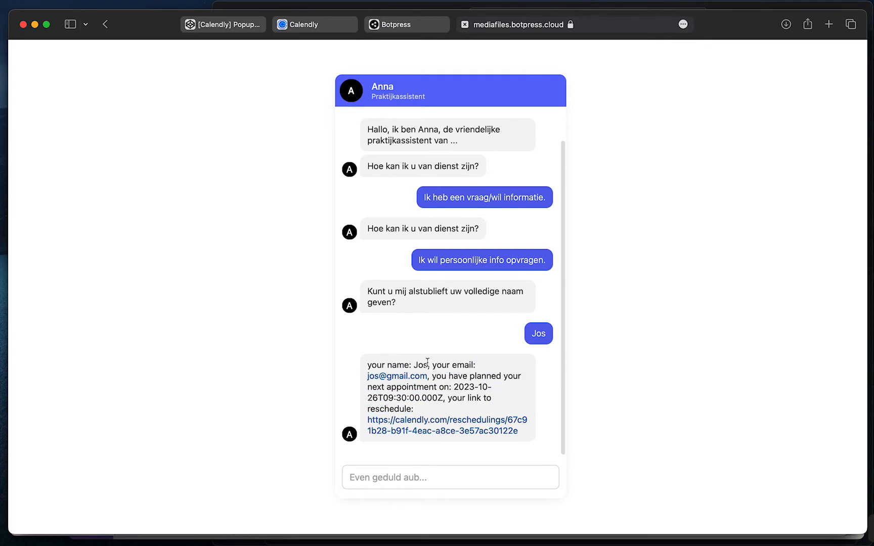
{"action": "left_click_drag", "start_coordinate": [411, 364], "coordinate": [478, 365]}
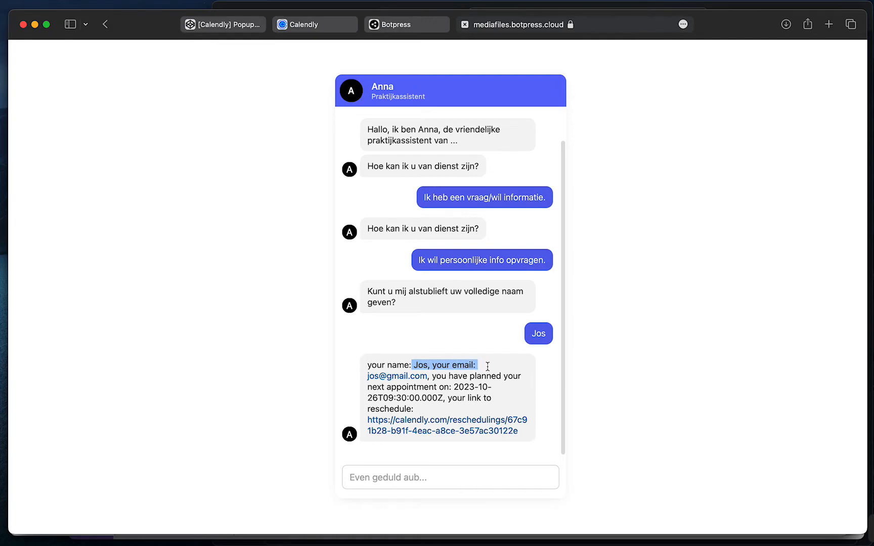
{"action": "left_click", "coordinate": [480, 365]}
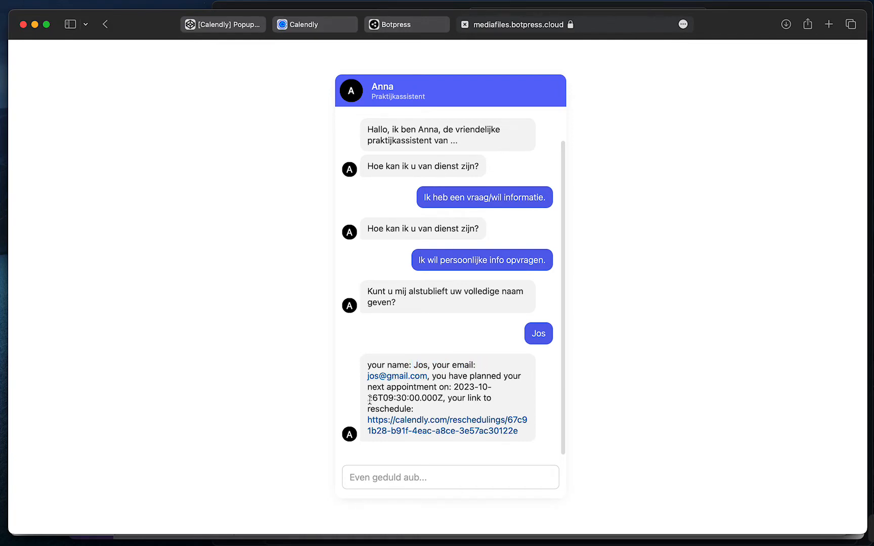
{"action": "left_click_drag", "start_coordinate": [369, 399], "coordinate": [440, 398]}
{"action": "left_click", "coordinate": [438, 400]}
Compare the bot's reply with the client's Airtable row, then return to the Botpress Webchat integration page
{"action": "key", "text": "ctrl+Up"}
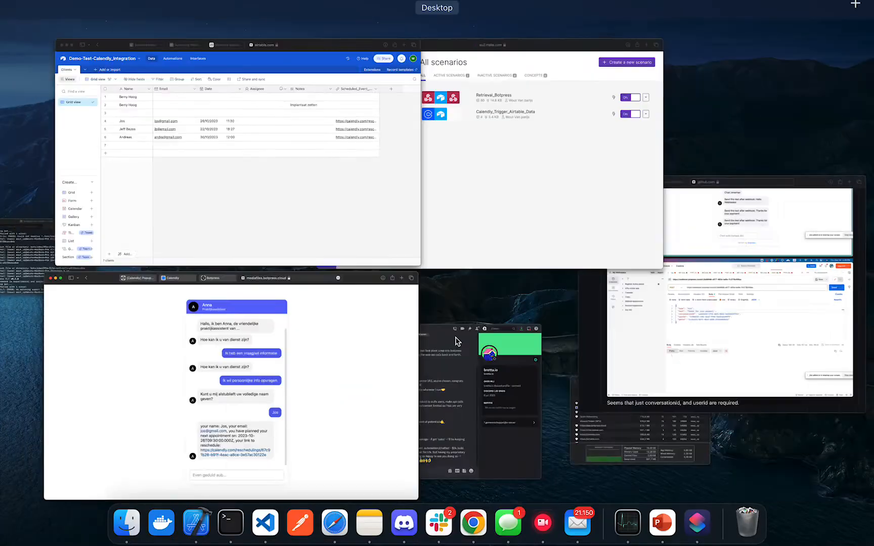
{"action": "left_click", "coordinate": [265, 173]}
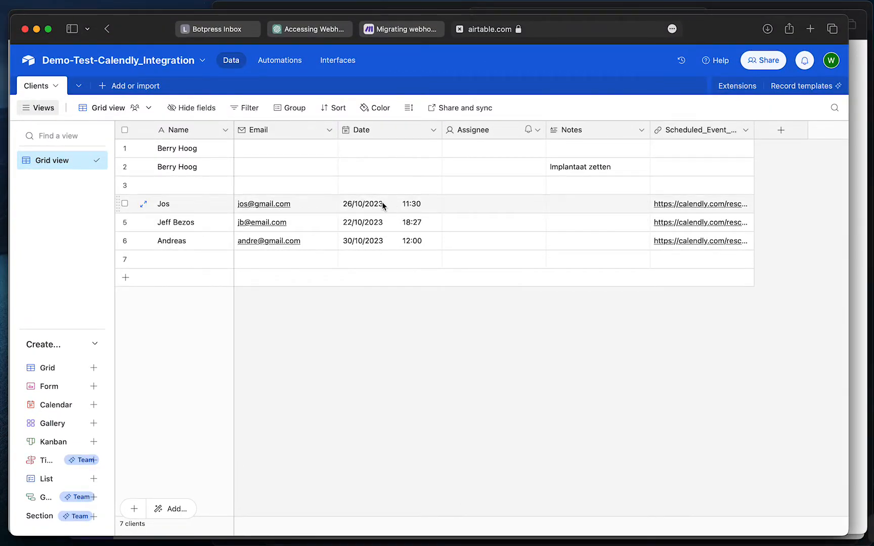
{"action": "key", "text": "ctrl+Up"}
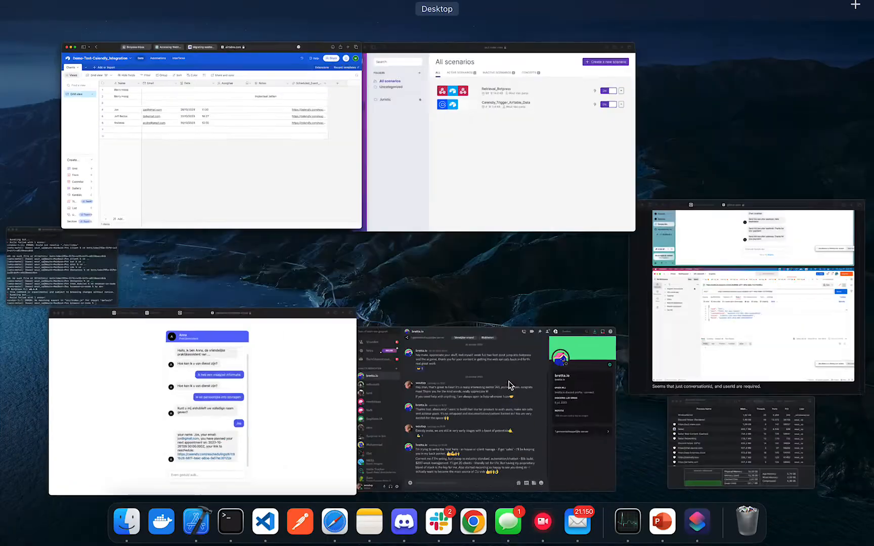
{"action": "left_click", "coordinate": [331, 368]}
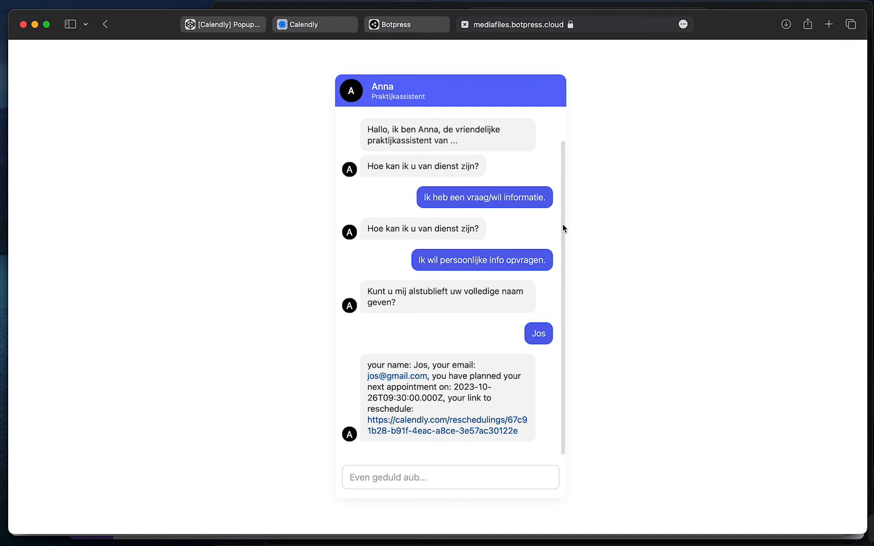
{"action": "scroll", "coordinate": [563, 212], "scroll_direction": "up", "scroll_amount": 2}
{"action": "scroll", "coordinate": [556, 253], "scroll_direction": "down", "scroll_amount": 2}
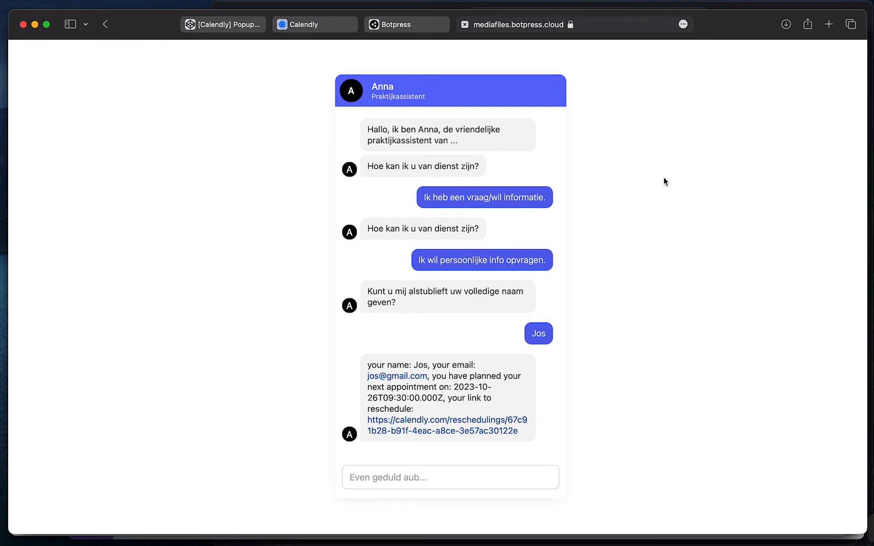
{"action": "key", "text": "ctrl+Up"}
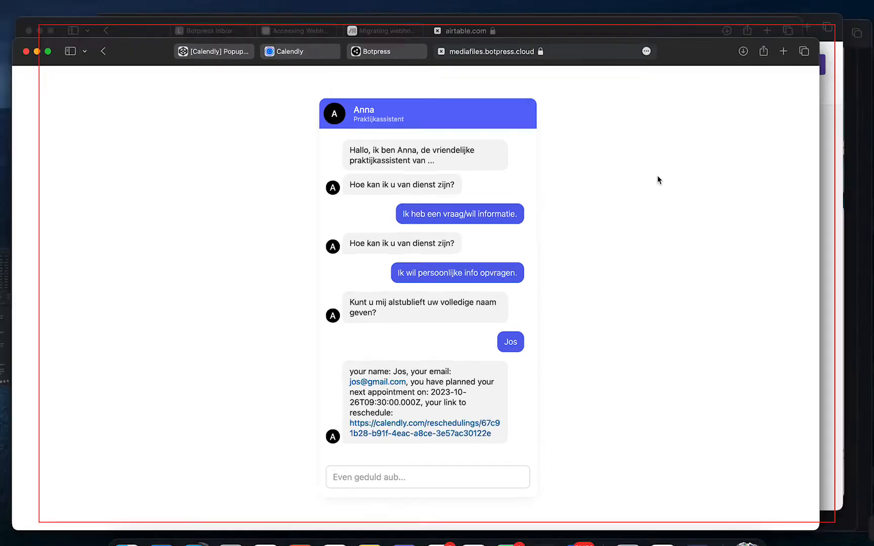
{"action": "left_click", "coordinate": [267, 359]}
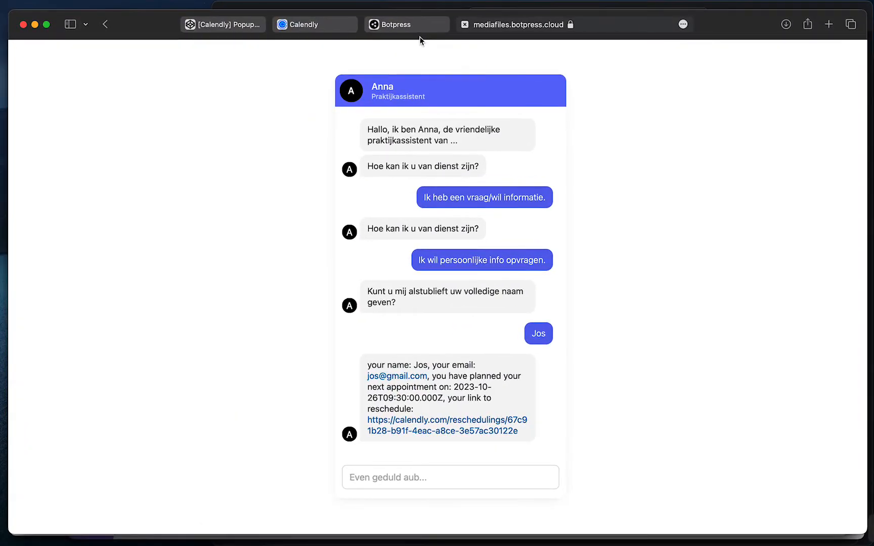
{"action": "left_click", "coordinate": [419, 27]}
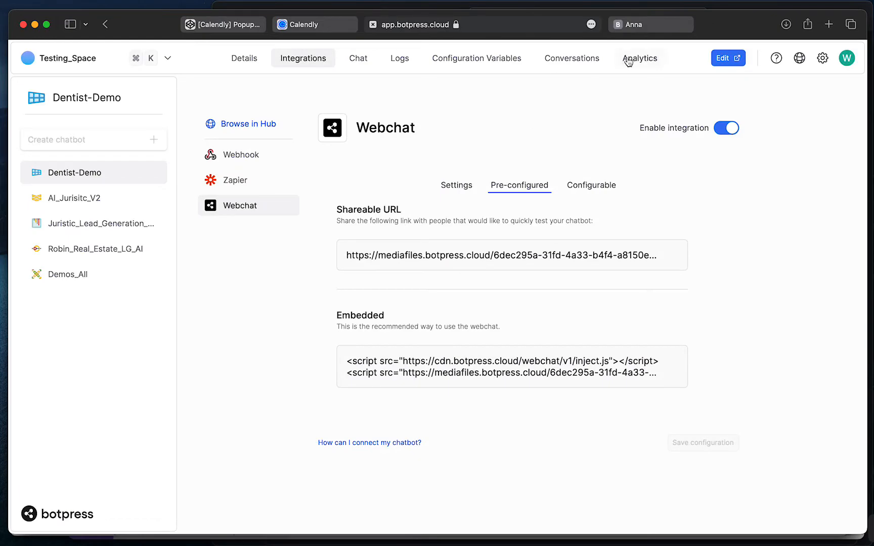
Open the Dentist-Demo bot in Botpress Studio and pan across its main workflow
{"action": "left_click", "coordinate": [724, 57]}
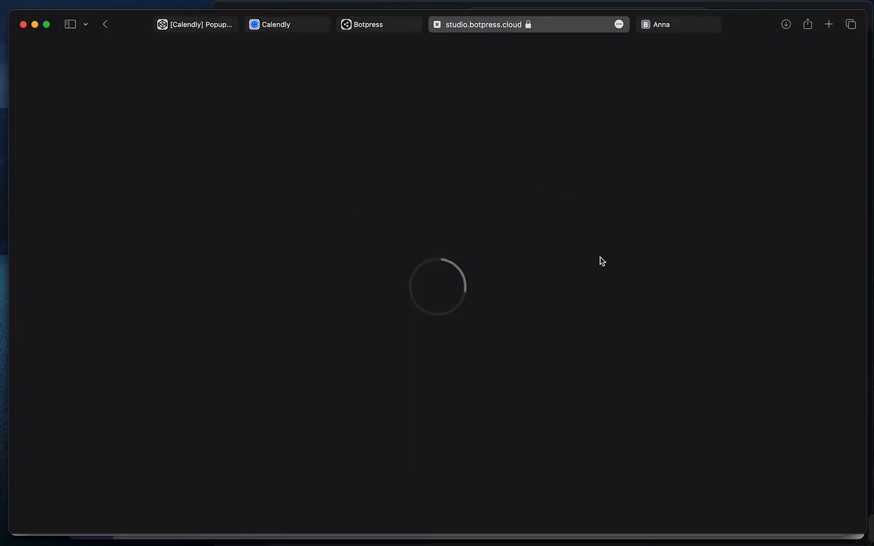
{"action": "left_click_drag", "start_coordinate": [451, 156], "coordinate": [555, 181]}
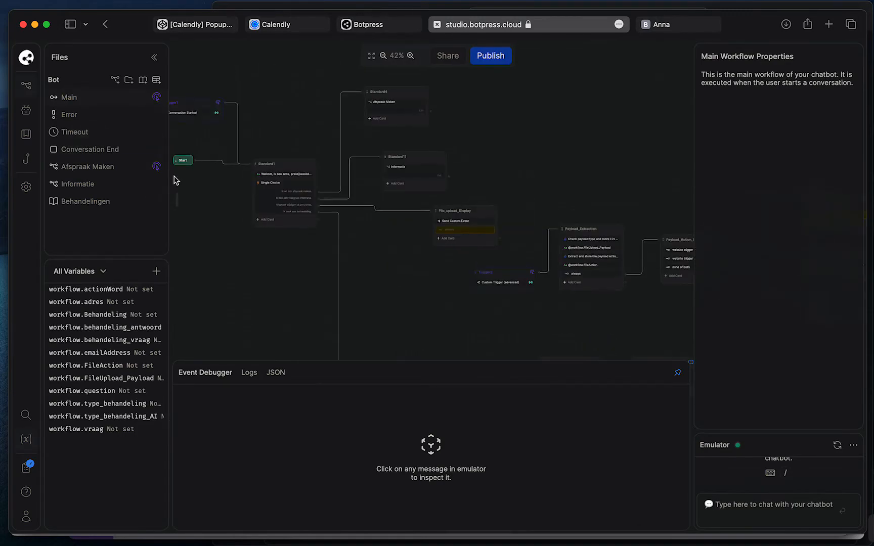
{"action": "scroll", "coordinate": [525, 149], "scroll_direction": "up", "scroll_amount": 3}
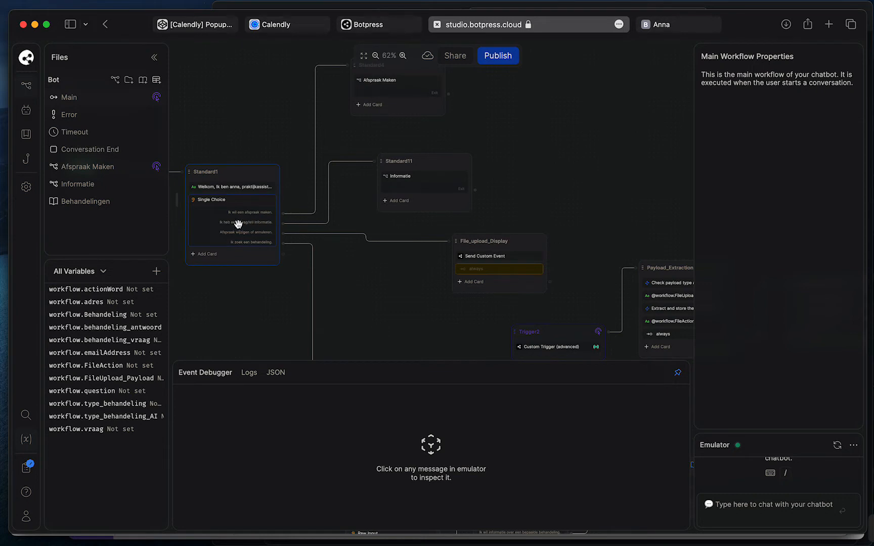
Open the Informatie workflow to view its whole webhook flow, then bring up Make's scenarios list
{"action": "right_click", "coordinate": [430, 187]}
{"action": "left_click", "coordinate": [451, 244]}
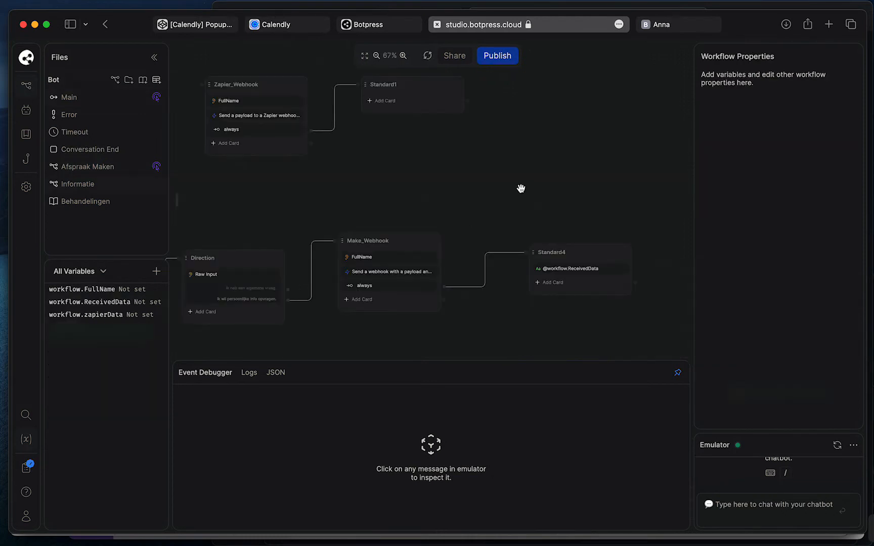
{"action": "scroll", "coordinate": [351, 188], "scroll_direction": "down", "scroll_amount": 5}
{"action": "left_click_drag", "start_coordinate": [350, 188], "coordinate": [449, 118]}
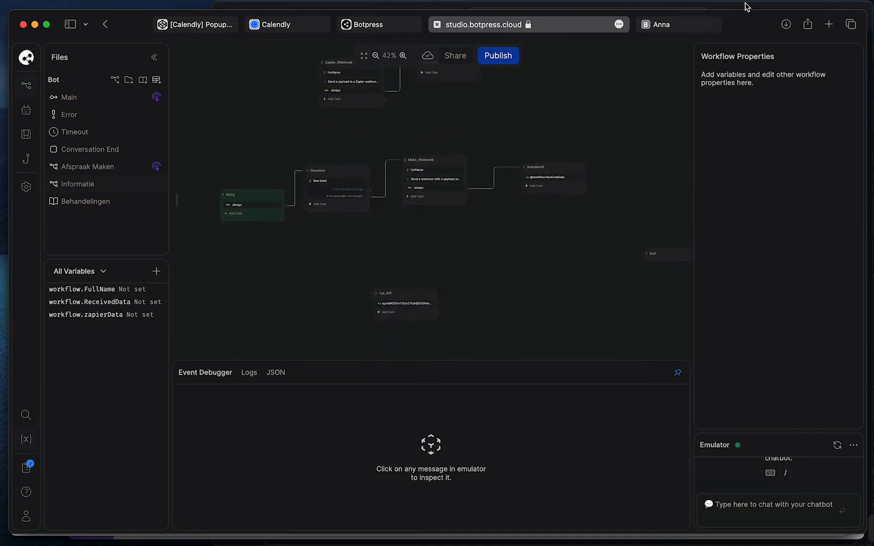
{"action": "key", "text": "ctrl+Up"}
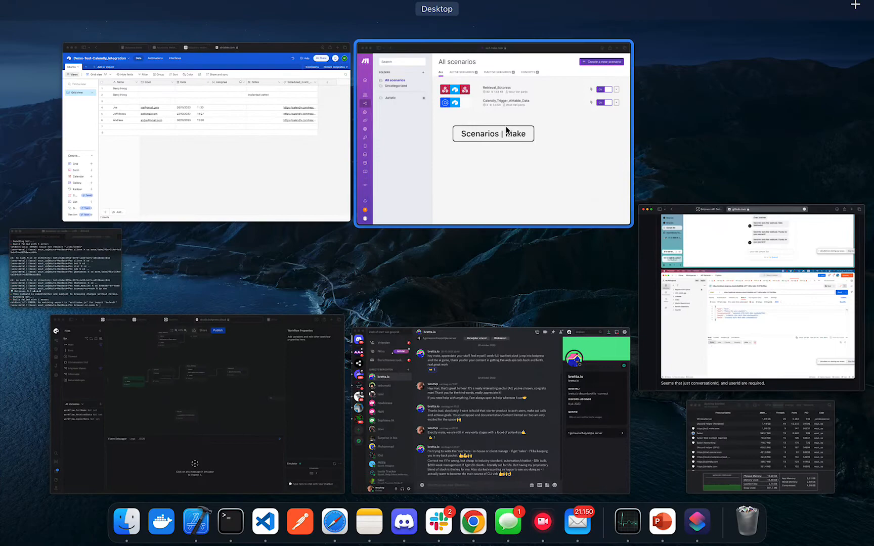
{"action": "left_click", "coordinate": [497, 185]}
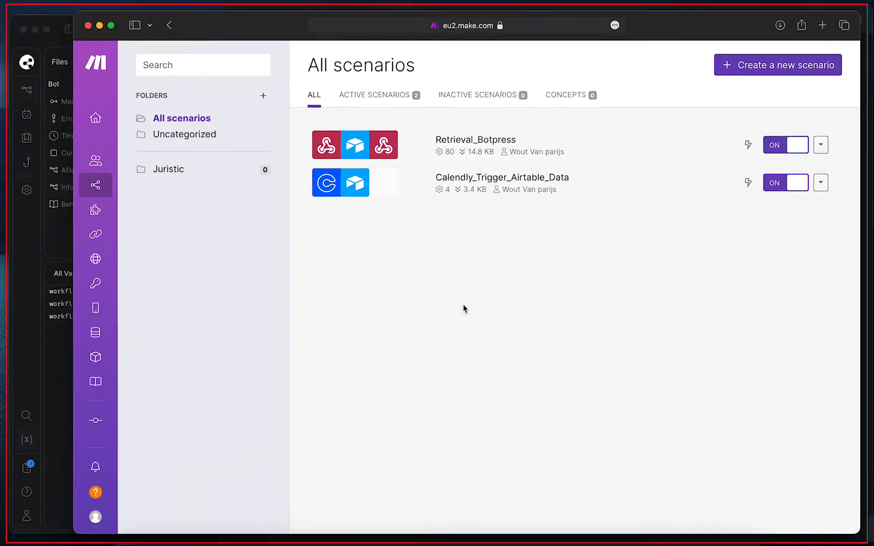
Open the Calendly_Trigger_Airtable_Data scenario in the Make editor
{"action": "key", "text": "ctrl+Up"}
{"action": "left_click", "coordinate": [506, 197]}
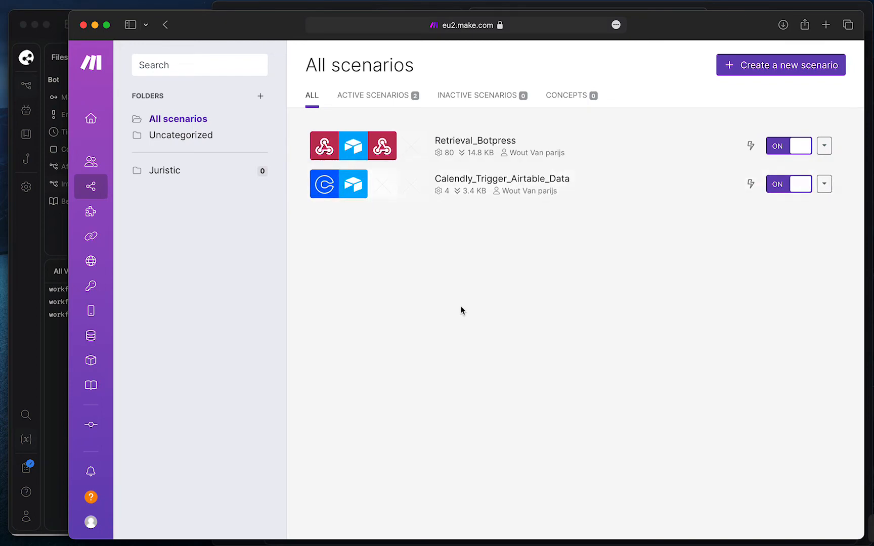
{"action": "key", "text": "ctrl+Up"}
{"action": "left_click", "coordinate": [529, 197]}
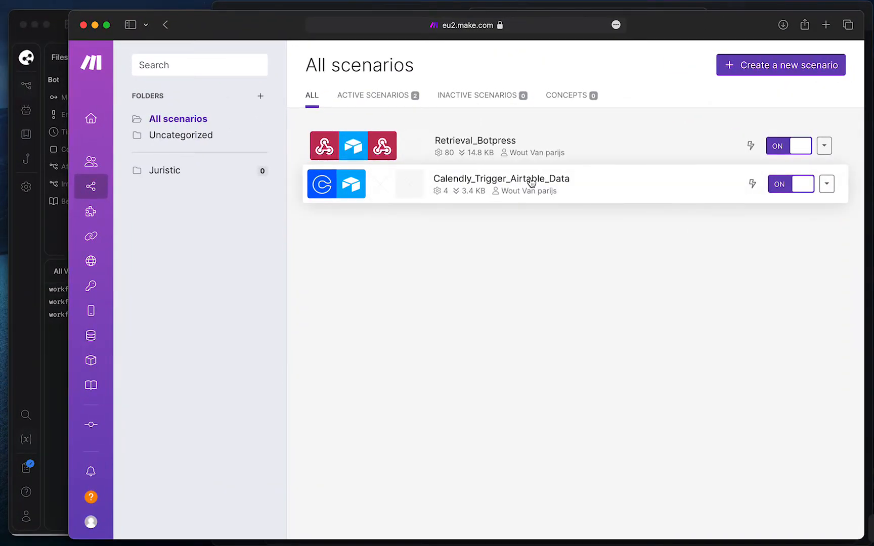
{"action": "left_click", "coordinate": [531, 182]}
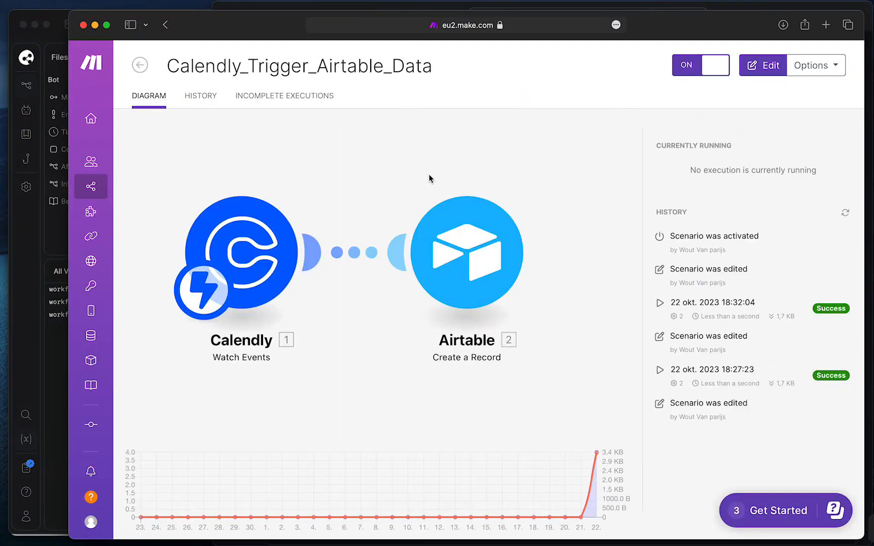
{"action": "left_click", "coordinate": [429, 178]}
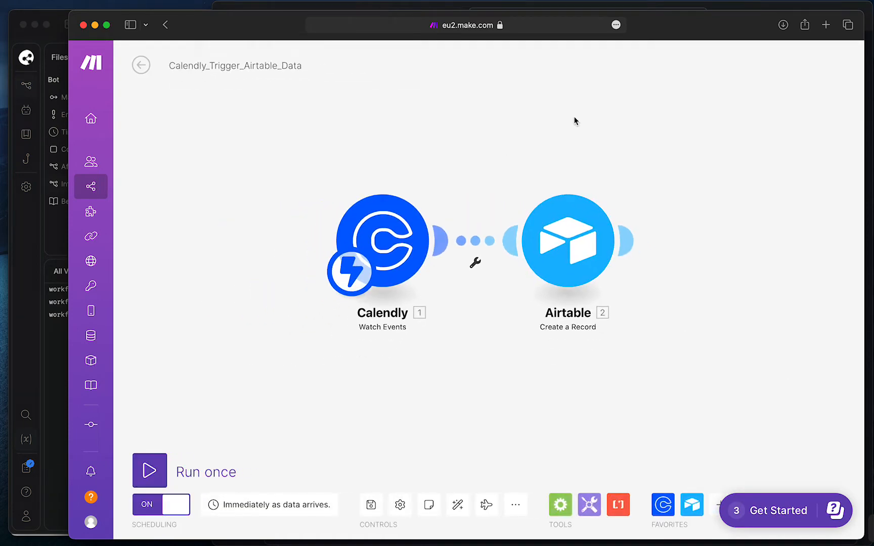
{"action": "left_click_drag", "start_coordinate": [504, 142], "coordinate": [427, 135]}
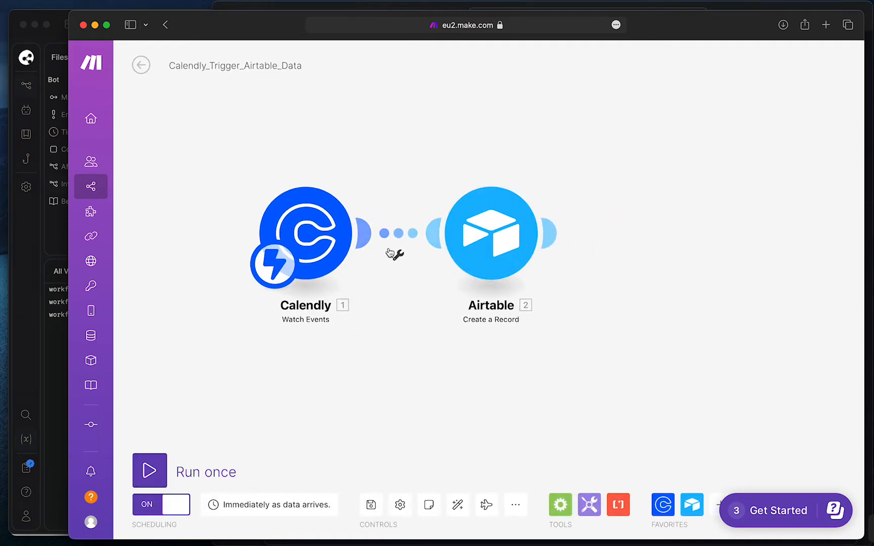
Compare against the Airtable Clients table, then return to the Calendly Watch Events to Airtable Create a Record flow
{"action": "key", "text": "ctrl+Up"}
{"action": "left_click", "coordinate": [211, 137]}
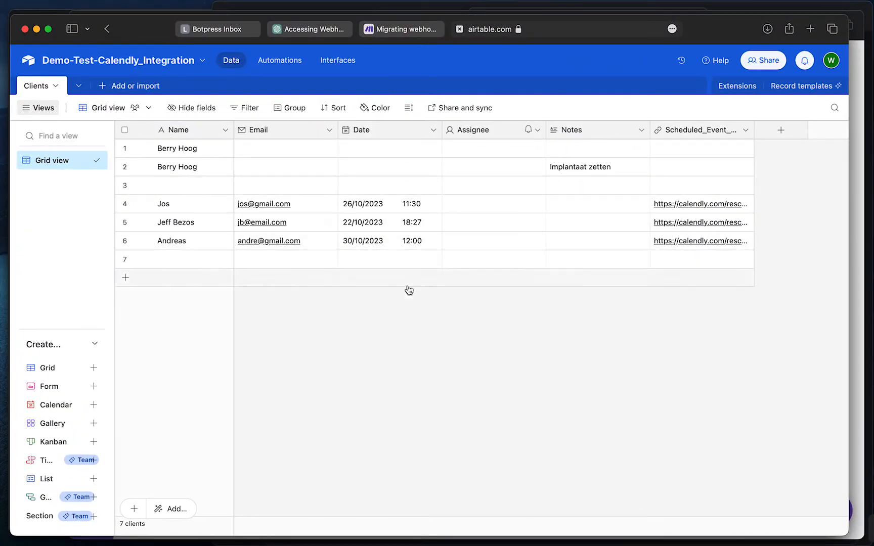
{"action": "key", "text": "ctrl+Up"}
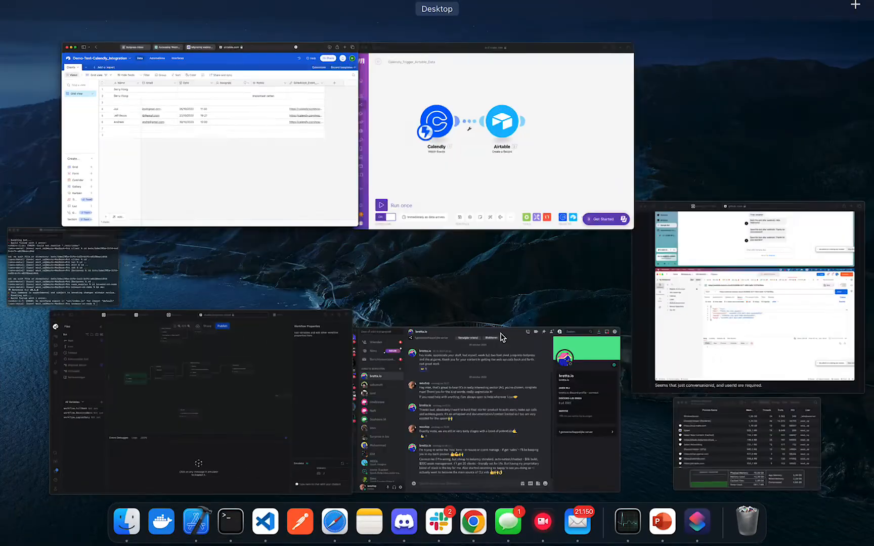
{"action": "left_click", "coordinate": [482, 150]}
{"action": "right_click", "coordinate": [493, 317]}
{"action": "key", "text": "ctrl+Up"}
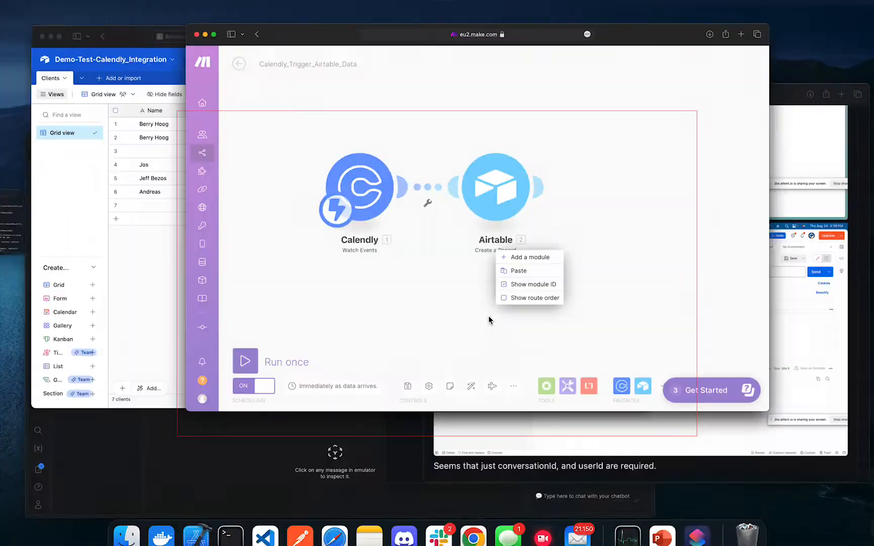
{"action": "left_click", "coordinate": [297, 191]}
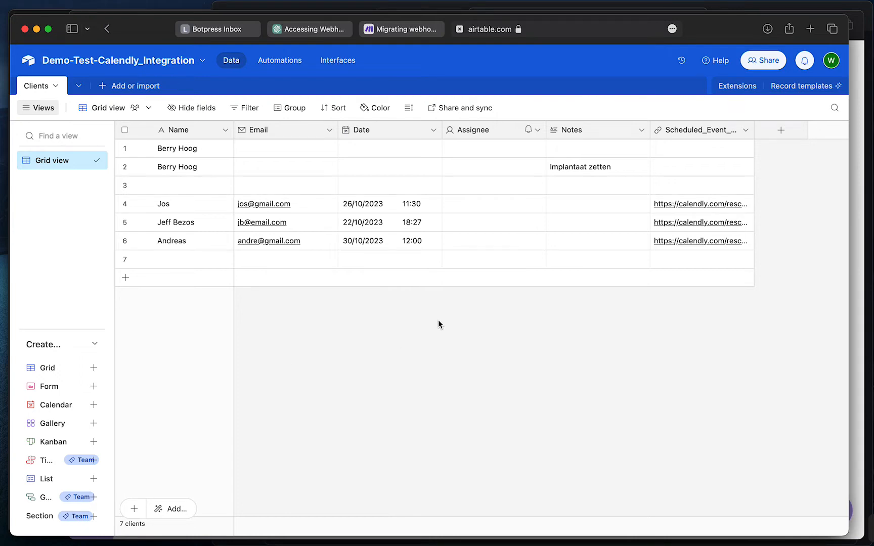
{"action": "key", "text": "ctrl+Up"}
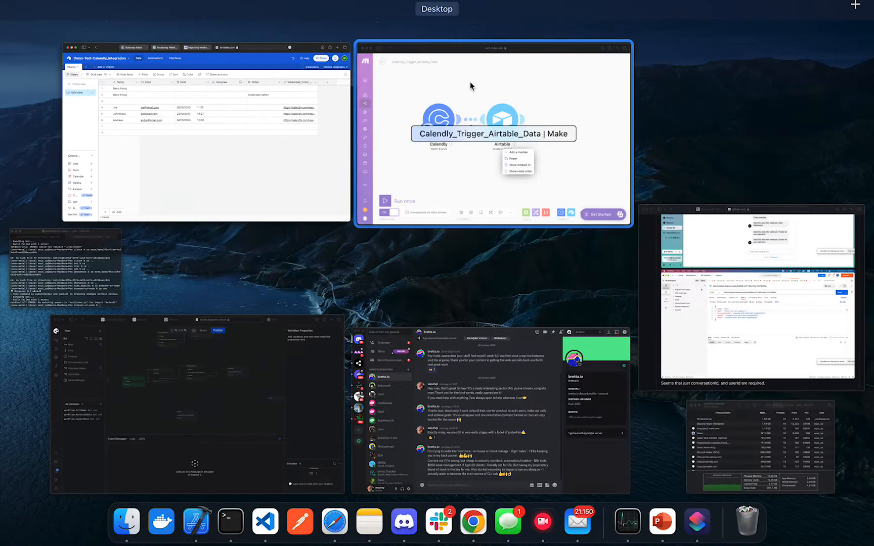
{"action": "left_click", "coordinate": [517, 82]}
{"action": "left_click", "coordinate": [351, 122]}
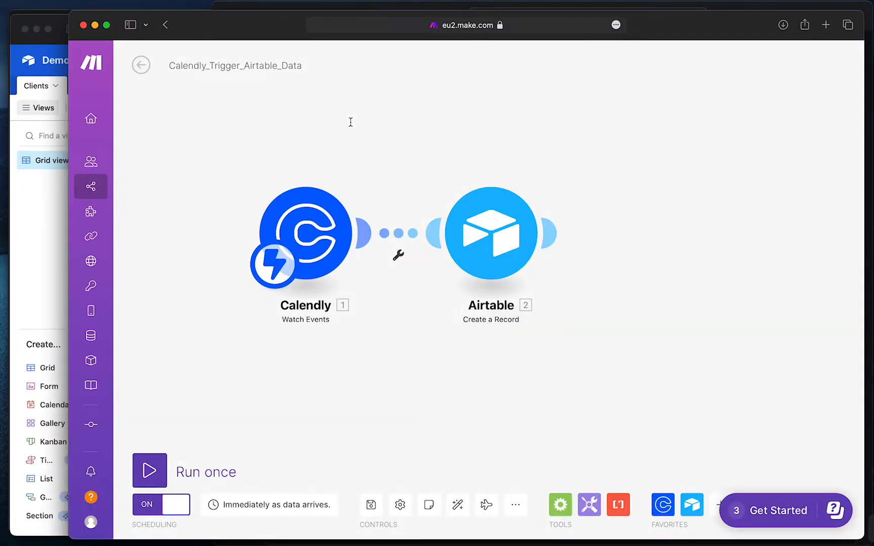
{"action": "left_click_drag", "start_coordinate": [407, 111], "coordinate": [385, 112]}
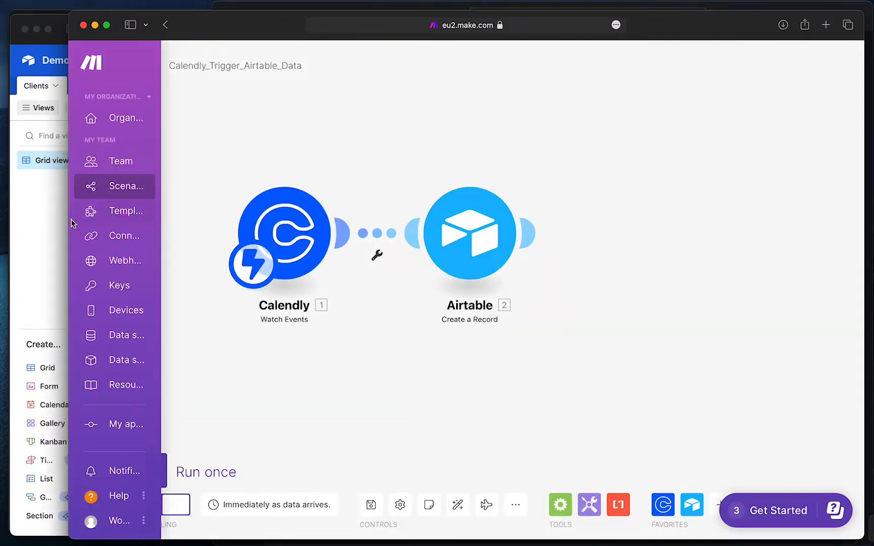
Switch to the My Calendly dashboard and open the public praktijk123 booking page
{"action": "left_click", "coordinate": [41, 222]}
{"action": "right_click", "coordinate": [384, 260]}
{"action": "key", "text": "ctrl+Up"}
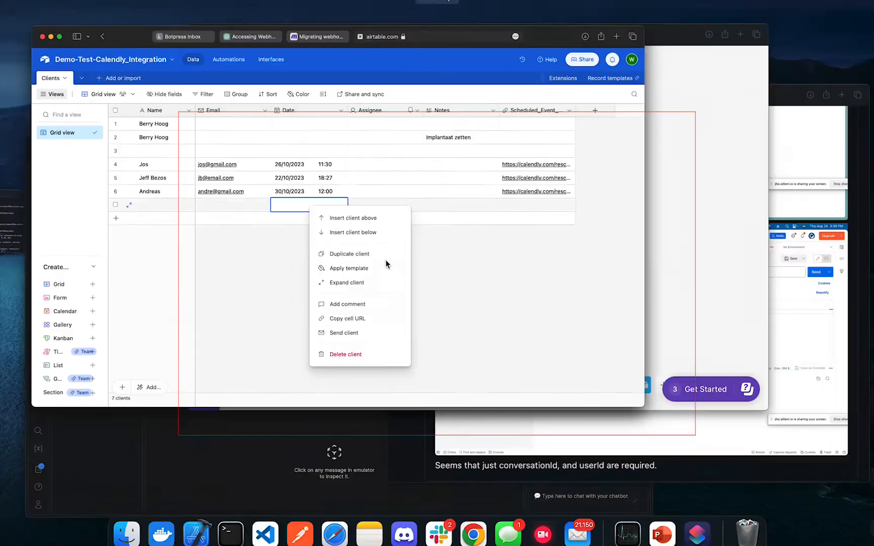
{"action": "left_click", "coordinate": [236, 403]}
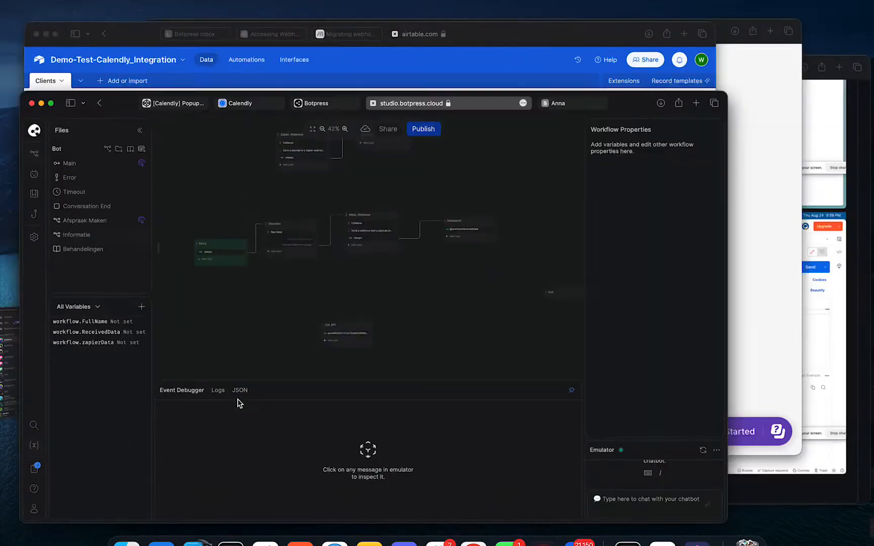
{"action": "left_click", "coordinate": [275, 23]}
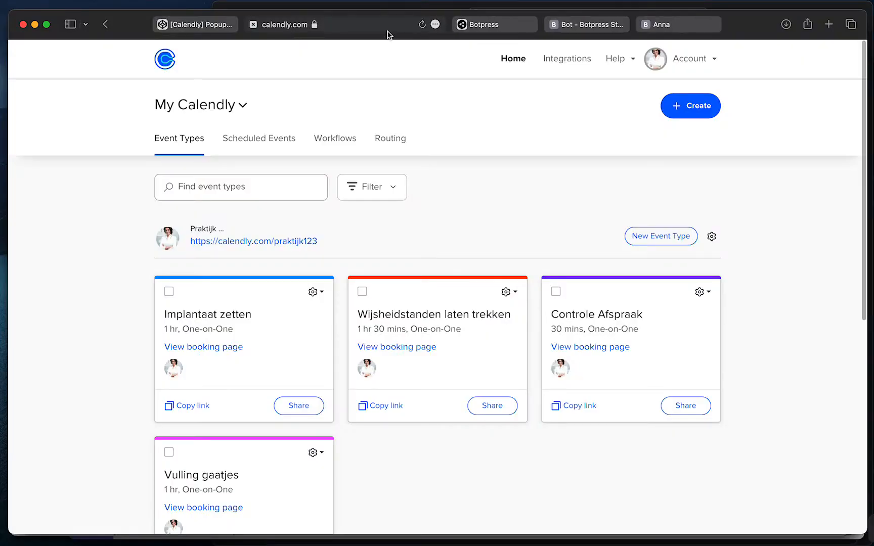
{"action": "left_click", "coordinate": [287, 241]}
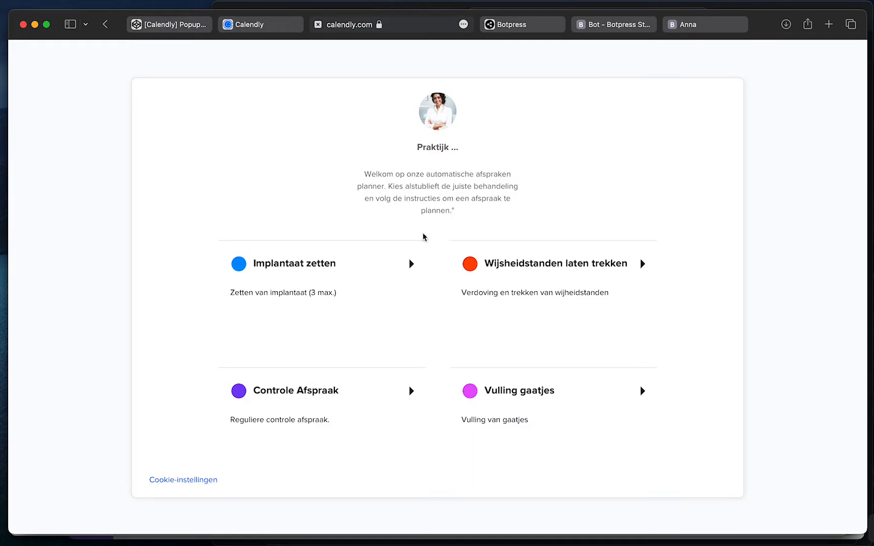
Book Wijsheidstanden laten trekken on 25 oktober at 13:00 with the client's name and e-mail
{"action": "left_click", "coordinate": [499, 273]}
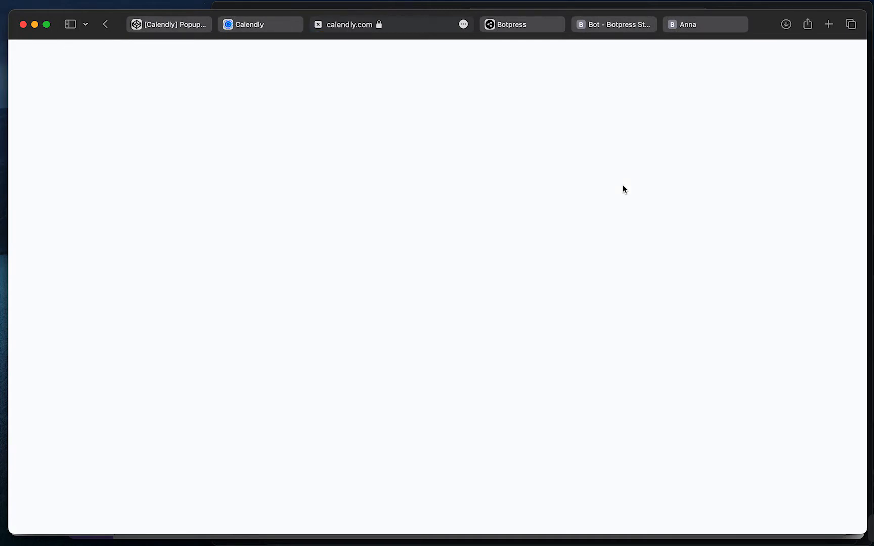
{"action": "left_click", "coordinate": [523, 337]}
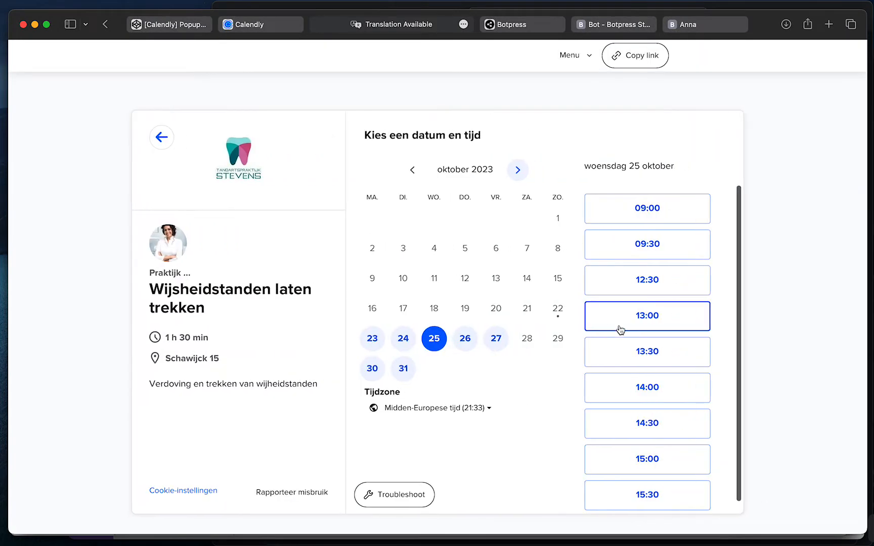
{"action": "left_click", "coordinate": [645, 315]}
{"action": "left_click", "coordinate": [699, 324]}
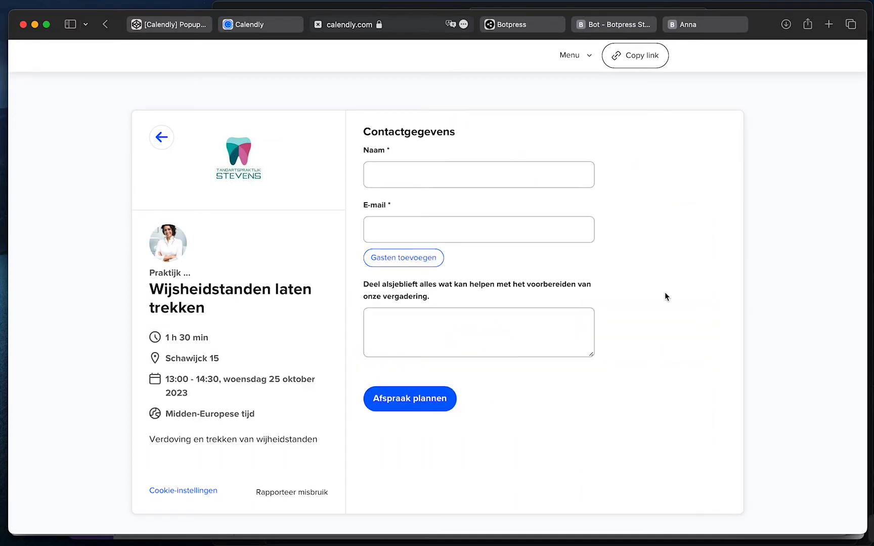
{"action": "left_click", "coordinate": [402, 185]}
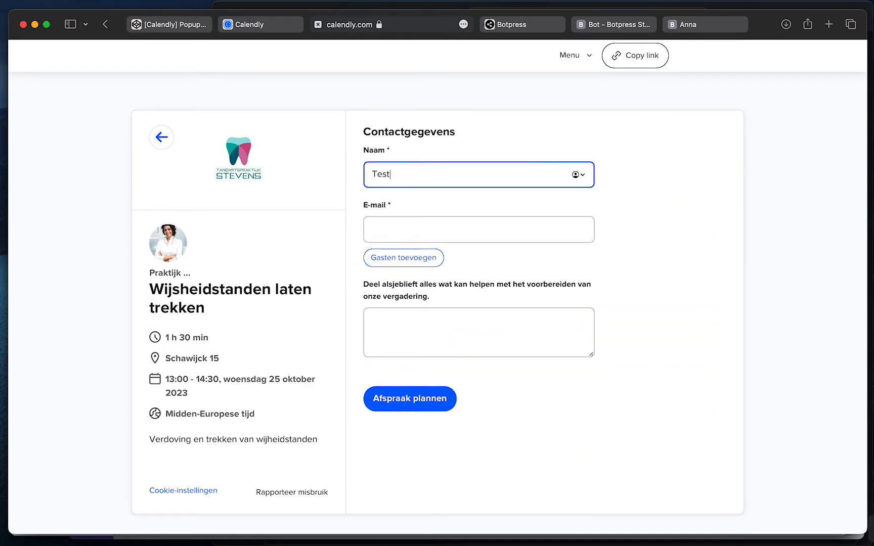
{"action": "left_click", "coordinate": [400, 220]}
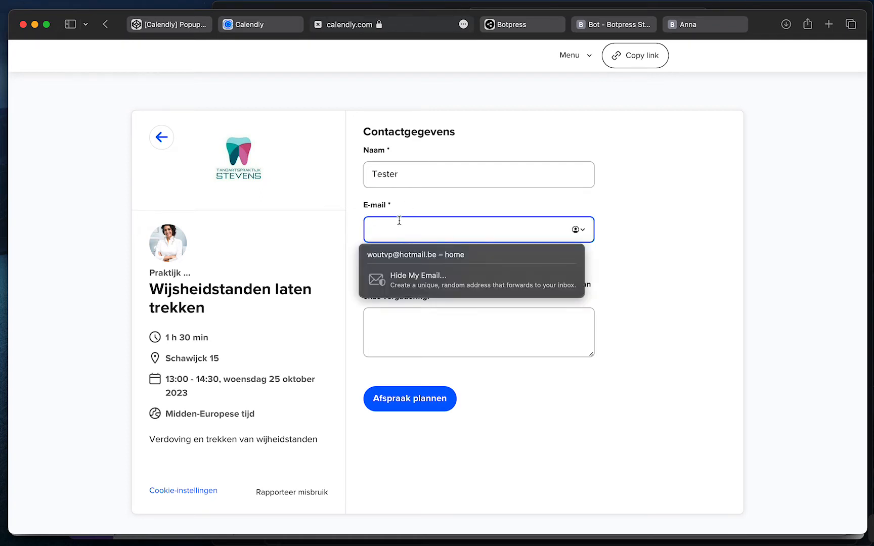
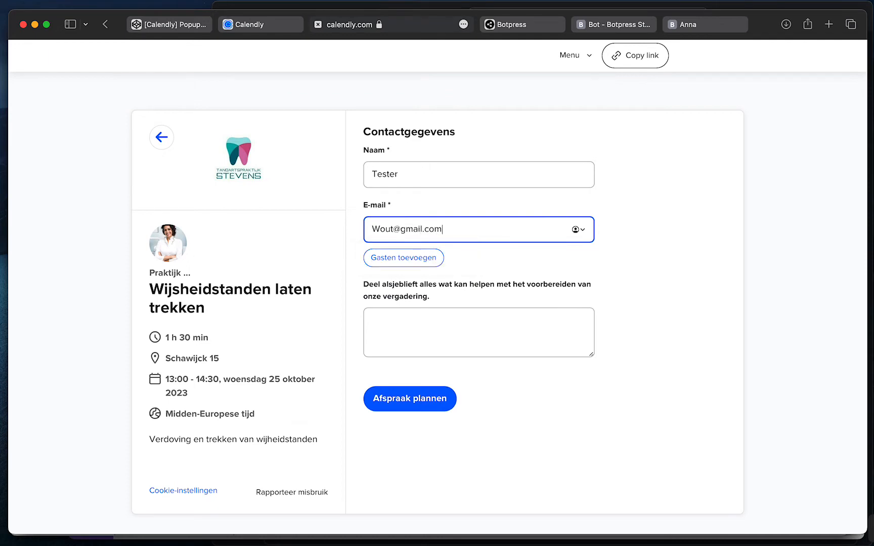
{"action": "left_click", "coordinate": [416, 406]}
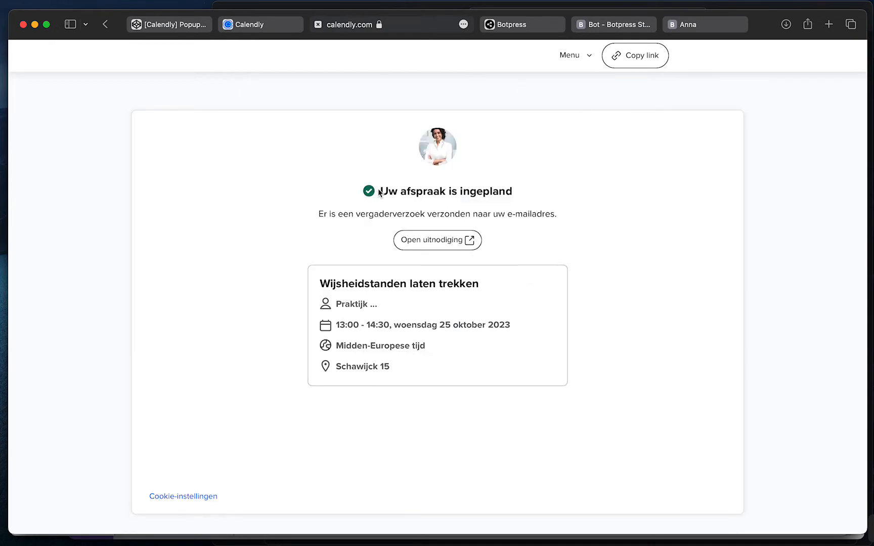
Review the booking confirmation and close its tab
{"action": "left_click_drag", "start_coordinate": [371, 189], "coordinate": [515, 192]}
{"action": "left_click", "coordinate": [516, 192]}
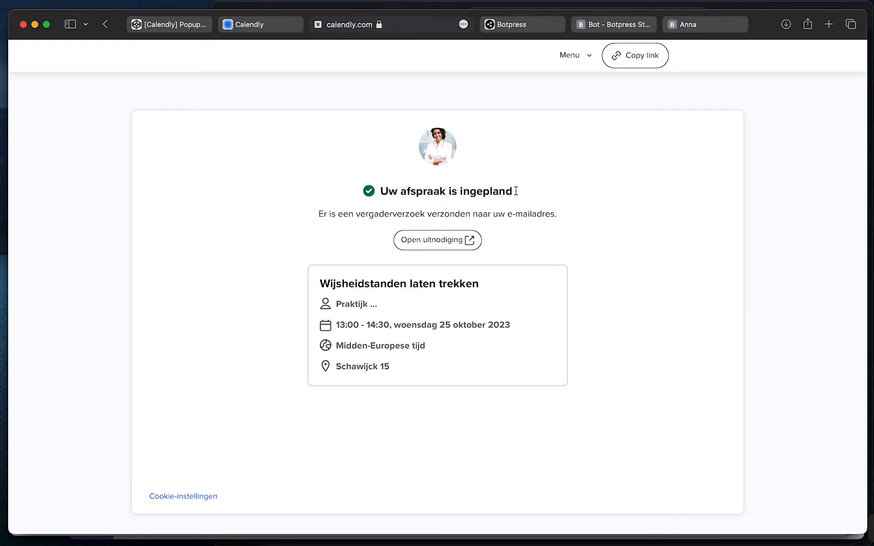
{"action": "left_click", "coordinate": [318, 24]}
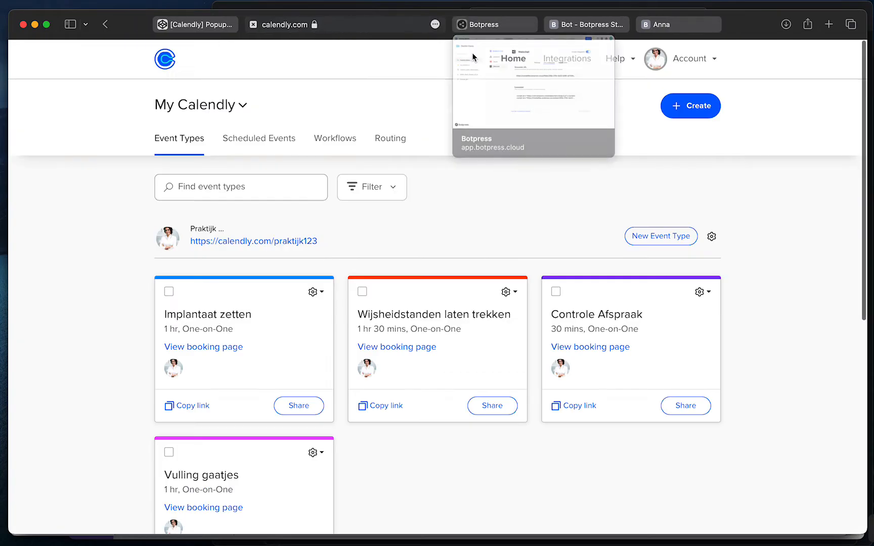
Confirm the test booking arrived as Airtable row 8, cancel a new field, then return to Make
{"action": "left_click", "coordinate": [501, 6]}
{"action": "key", "text": "ctrl+Up"}
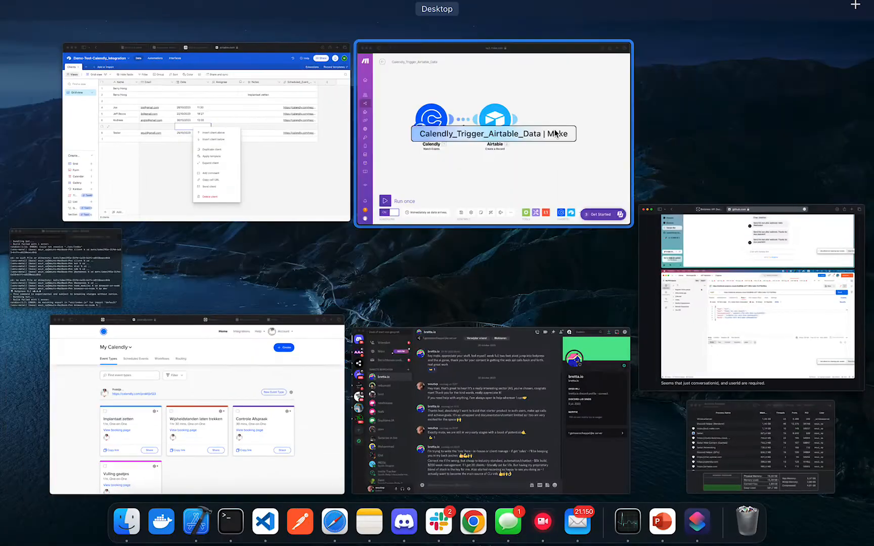
{"action": "left_click", "coordinate": [295, 165]}
{"action": "left_click", "coordinate": [259, 354]}
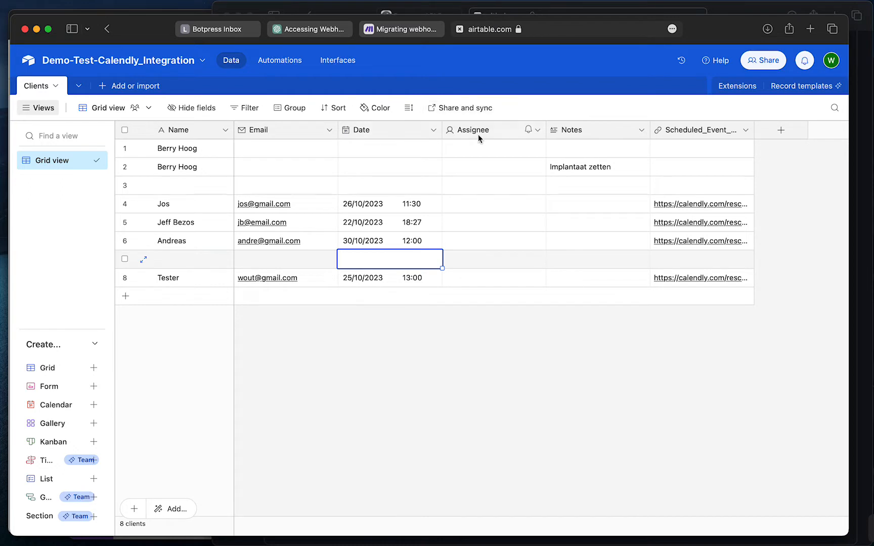
{"action": "left_click", "coordinate": [785, 129]}
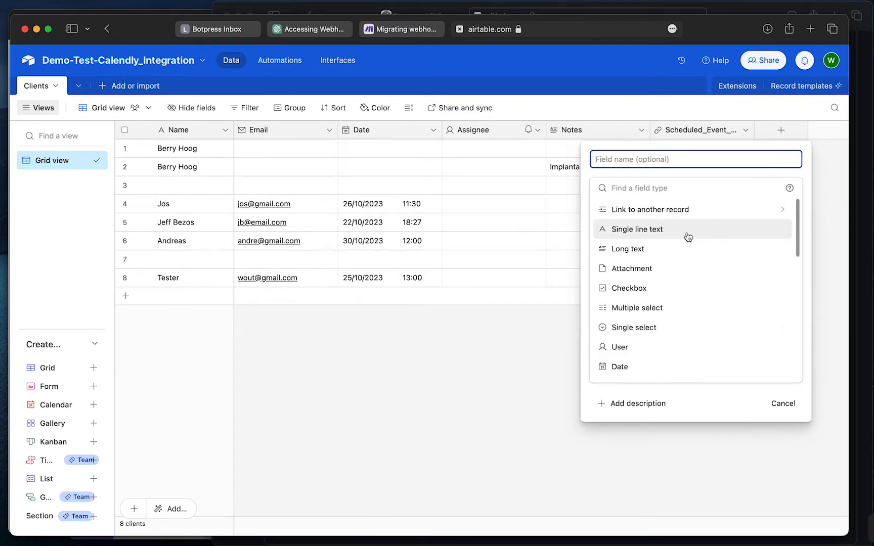
{"action": "scroll", "coordinate": [687, 235], "scroll_direction": "down", "scroll_amount": 5}
{"action": "scroll", "coordinate": [687, 236], "scroll_direction": "down", "scroll_amount": 2}
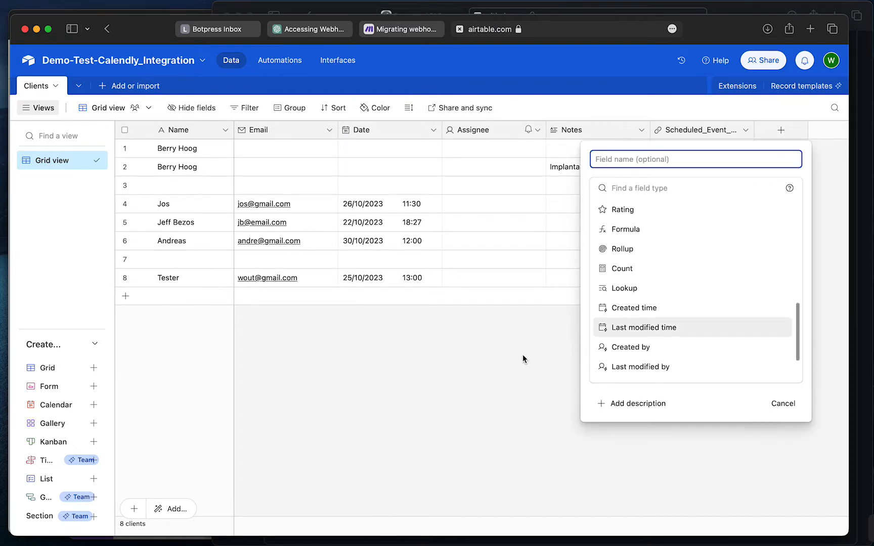
{"action": "left_click", "coordinate": [522, 355]}
{"action": "key", "text": "ctrl+Up"}
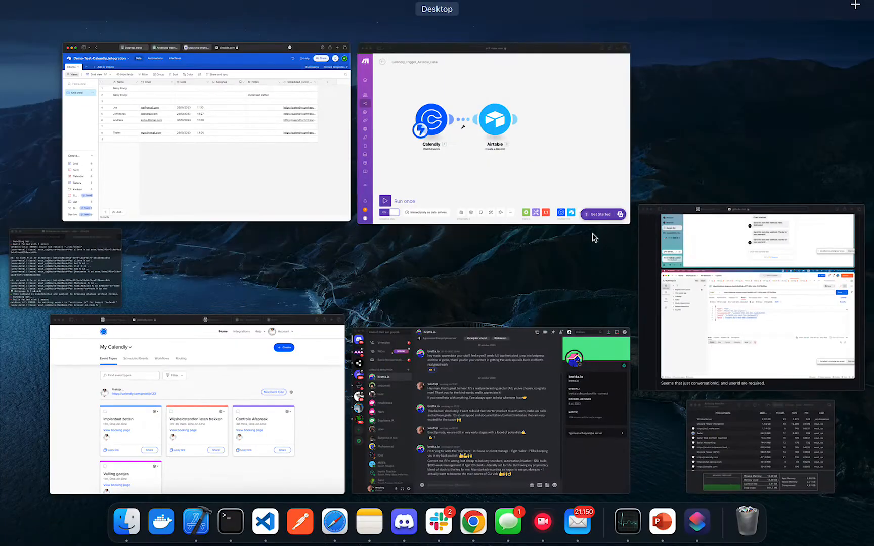
{"action": "left_click", "coordinate": [579, 152]}
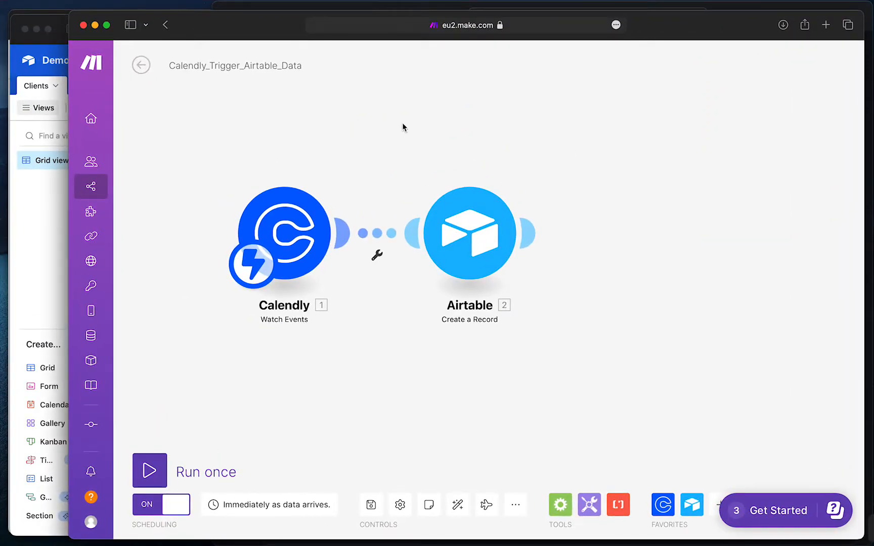
Inspect the Calendly module's webhook settings without changes, then open Zapier in a new tab
{"action": "left_click", "coordinate": [283, 233]}
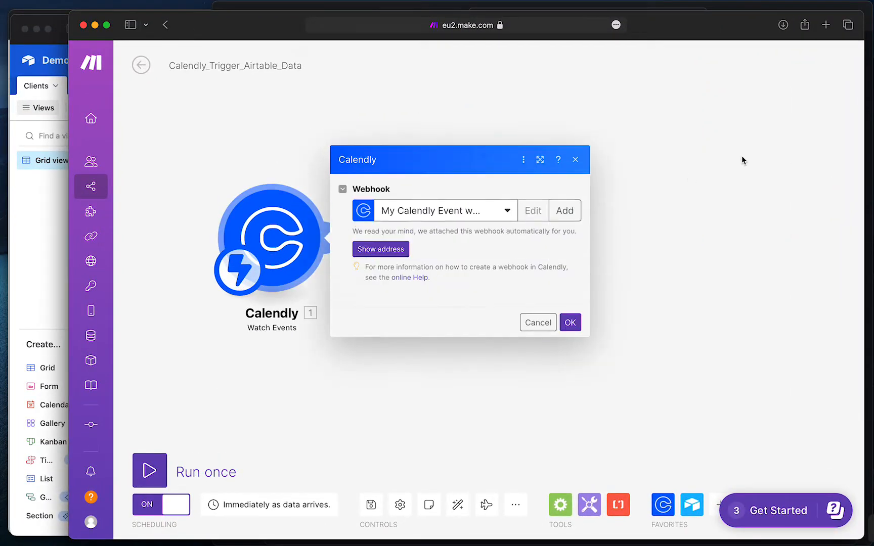
{"action": "left_click", "coordinate": [650, 159]}
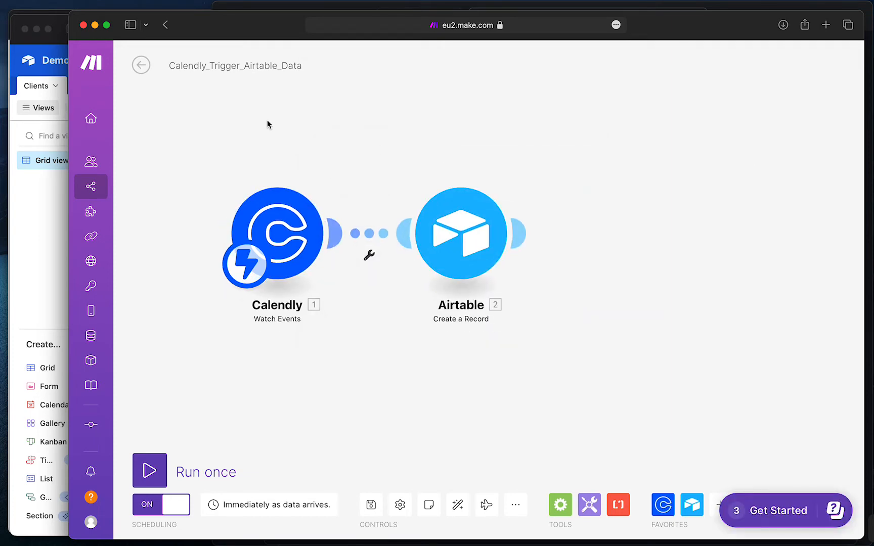
{"action": "scroll", "coordinate": [420, 143], "scroll_direction": "down", "scroll_amount": 1}
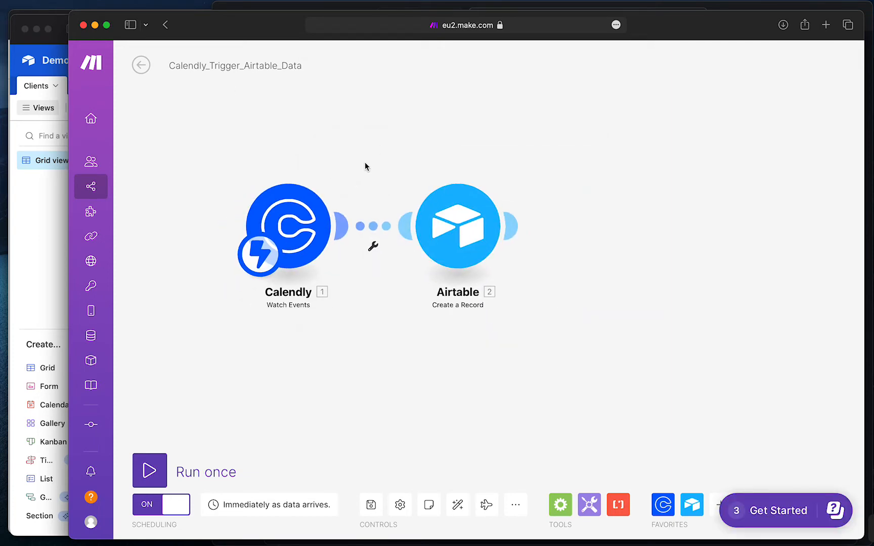
{"action": "left_click", "coordinate": [824, 25]}
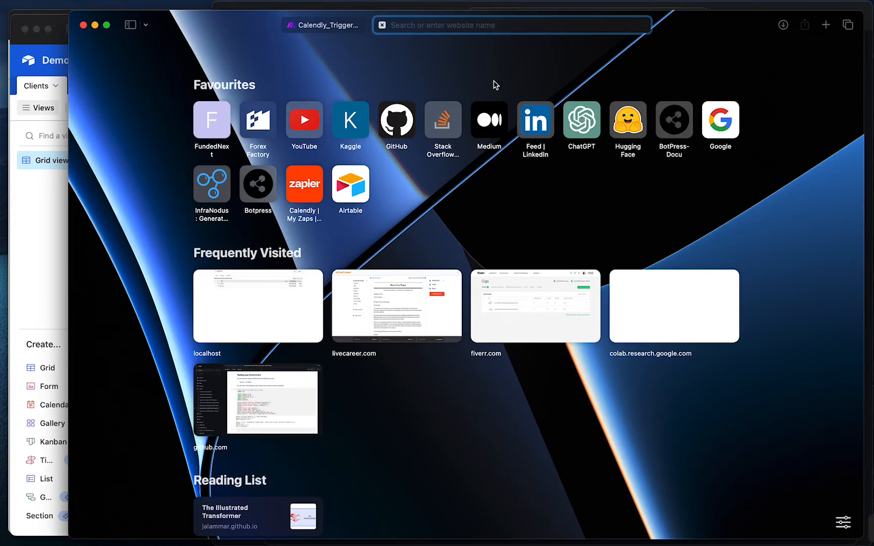
{"action": "left_click", "coordinate": [315, 185]}
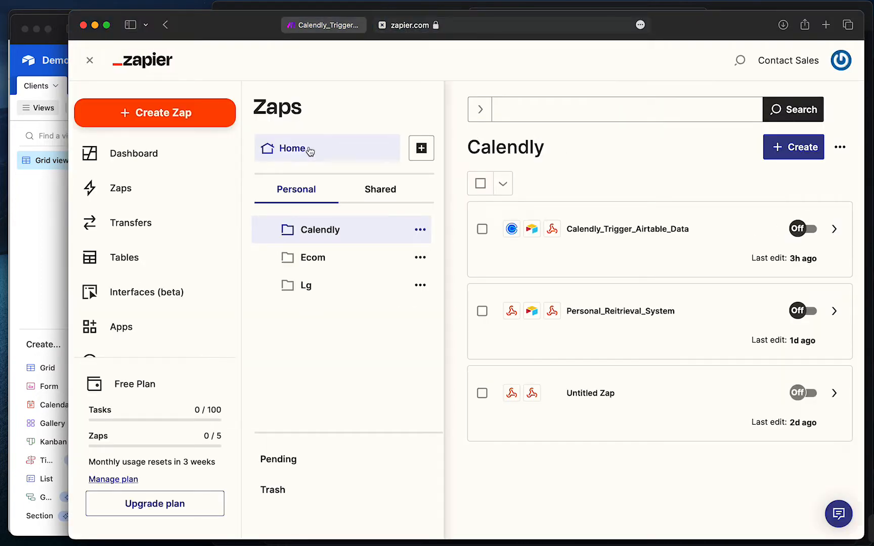
Browse the Zapier Home and Calendly zap folders, then return to the Calendly_Trigger_Airtable_Data overview
{"action": "left_click", "coordinate": [306, 148]}
{"action": "left_click", "coordinate": [350, 241]}
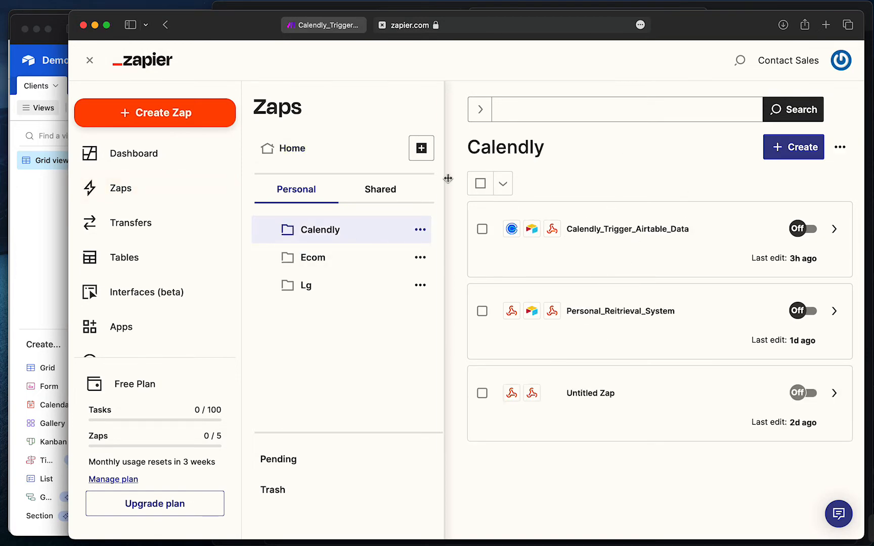
{"action": "key", "text": "ctrl+Up"}
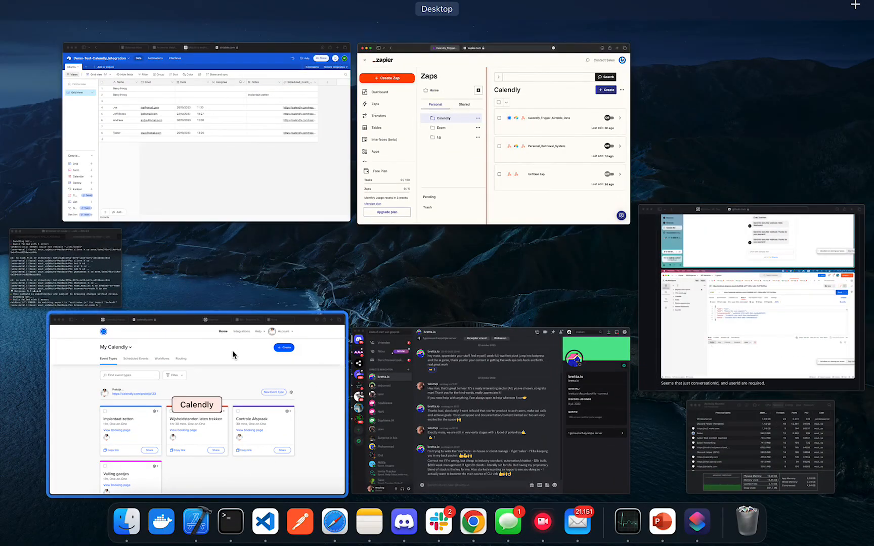
{"action": "left_click", "coordinate": [291, 393]}
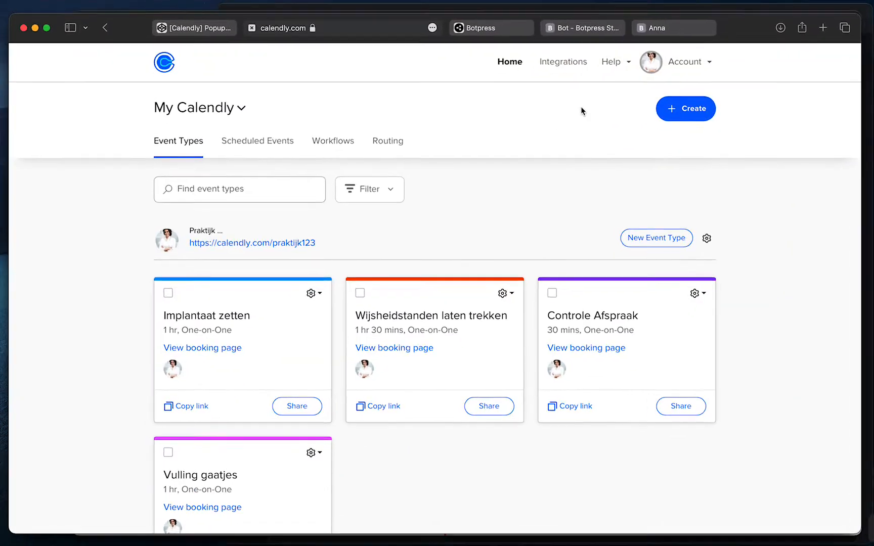
{"action": "key", "text": "ctrl+Up"}
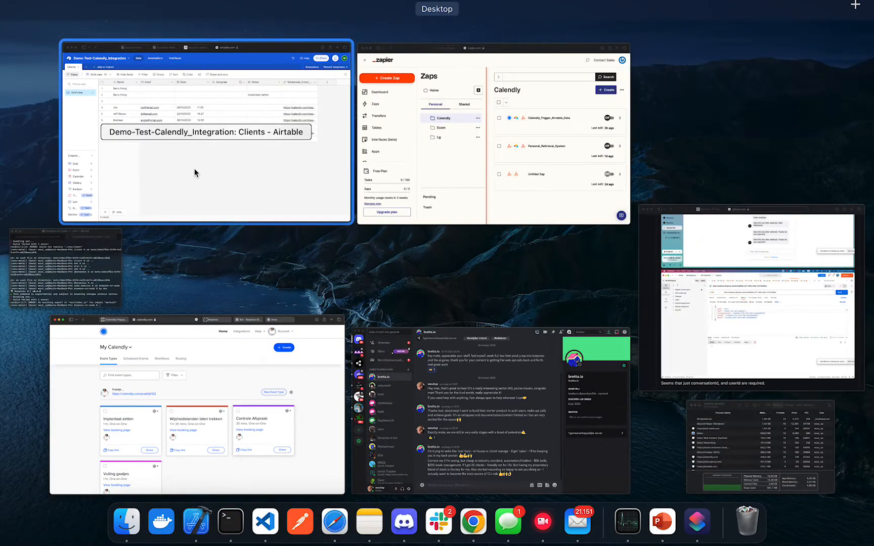
{"action": "left_click", "coordinate": [526, 90]}
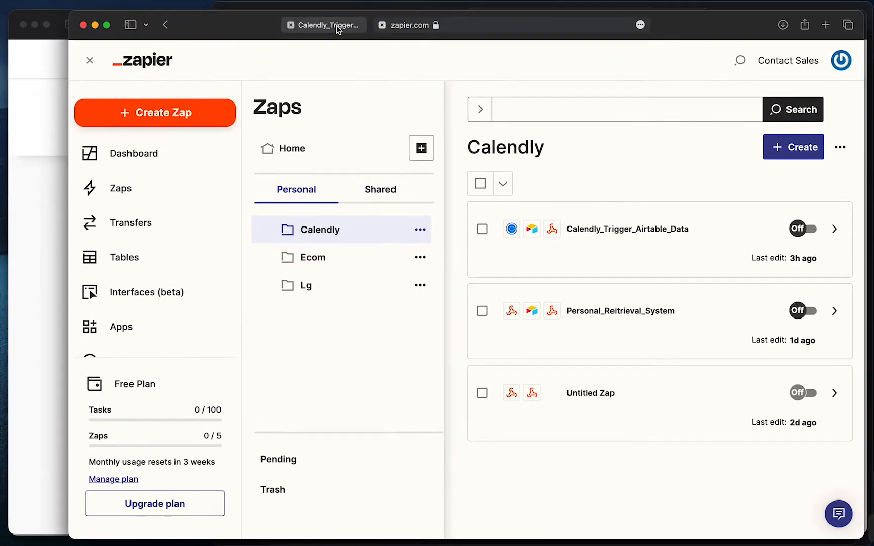
{"action": "left_click", "coordinate": [335, 29]}
{"action": "left_click", "coordinate": [142, 65]}
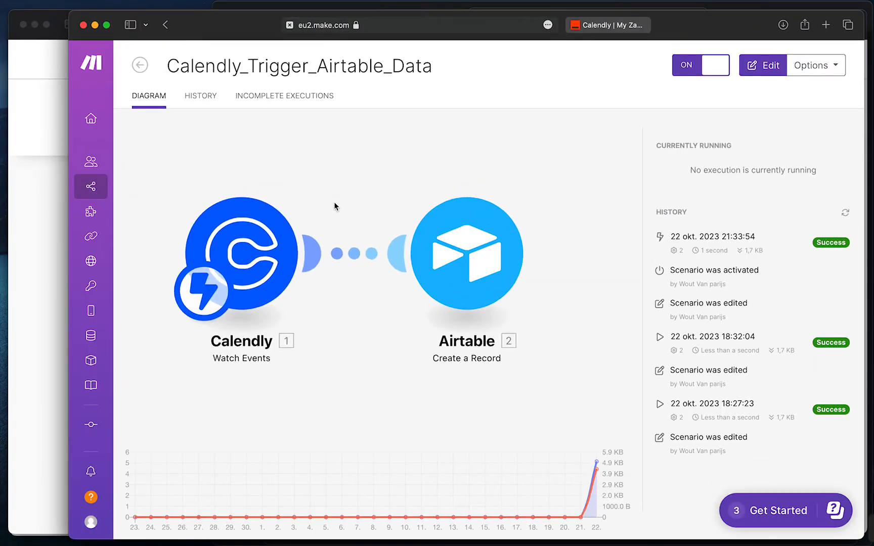
Go back to All scenarios, glance at Airtable, then open the Retrieval_Botpress scenario overview
{"action": "left_click", "coordinate": [144, 63]}
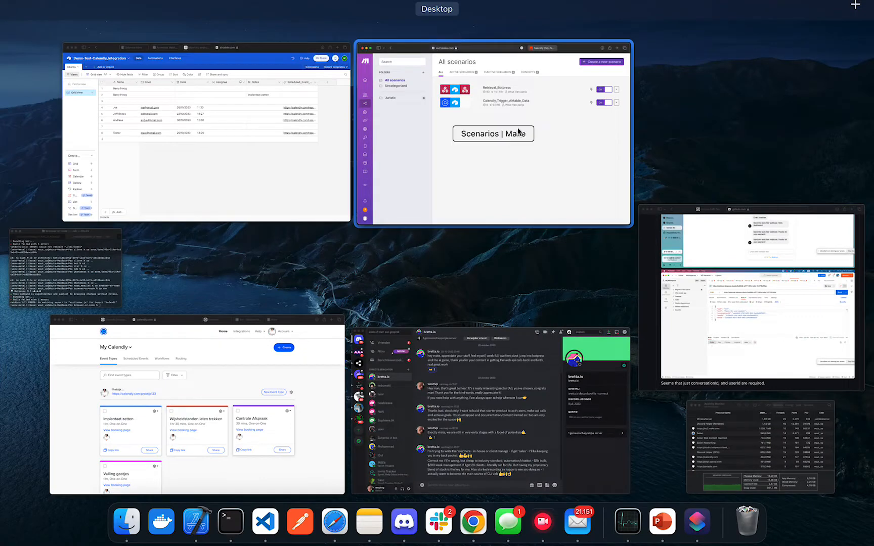
{"action": "left_click", "coordinate": [519, 131]}
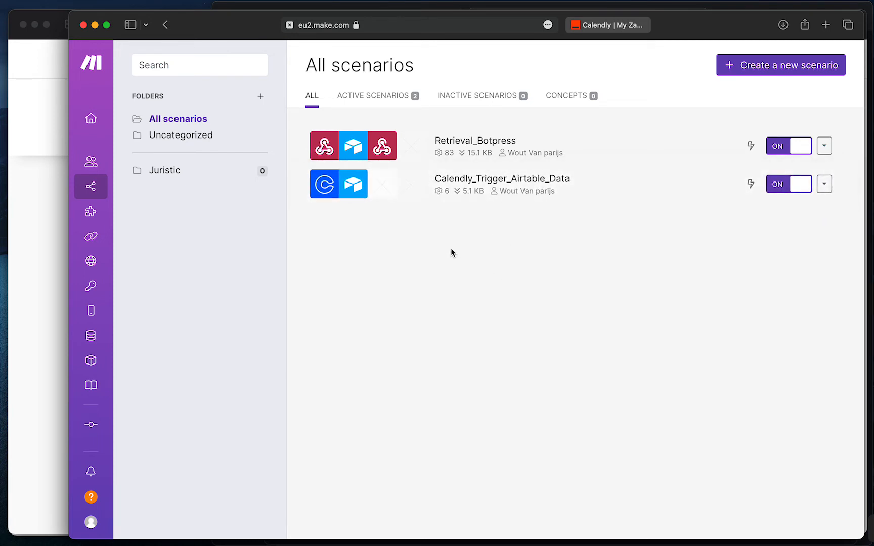
{"action": "right_click", "coordinate": [512, 244]}
{"action": "key", "text": "ctrl+Up"}
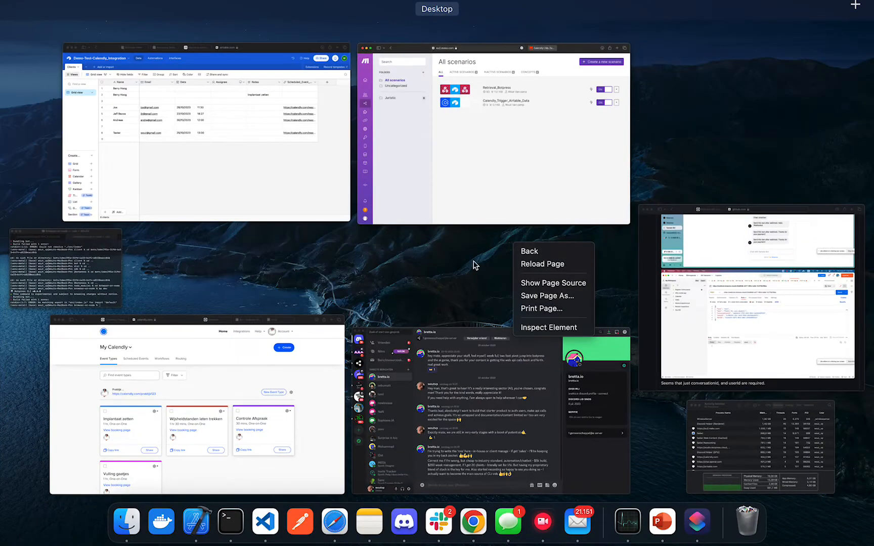
{"action": "left_click", "coordinate": [195, 180]}
{"action": "left_click", "coordinate": [349, 324]}
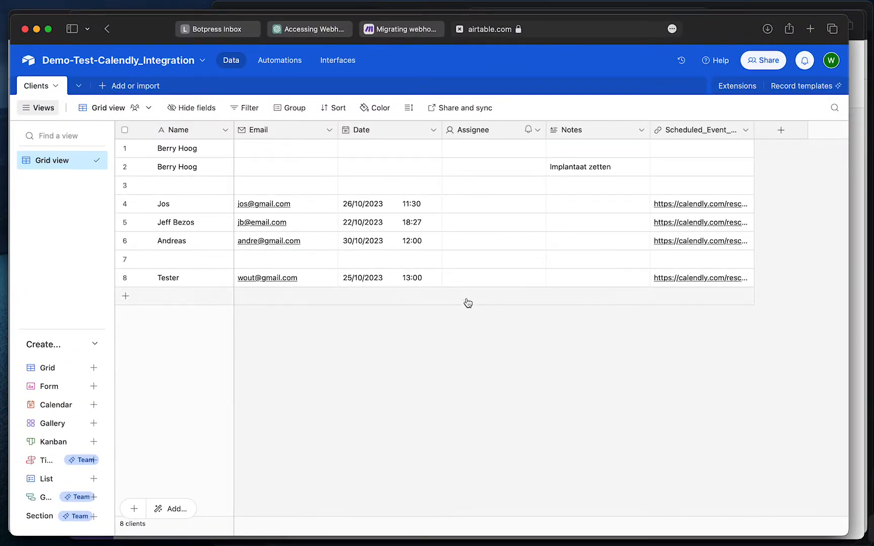
{"action": "key", "text": "ctrl+Up"}
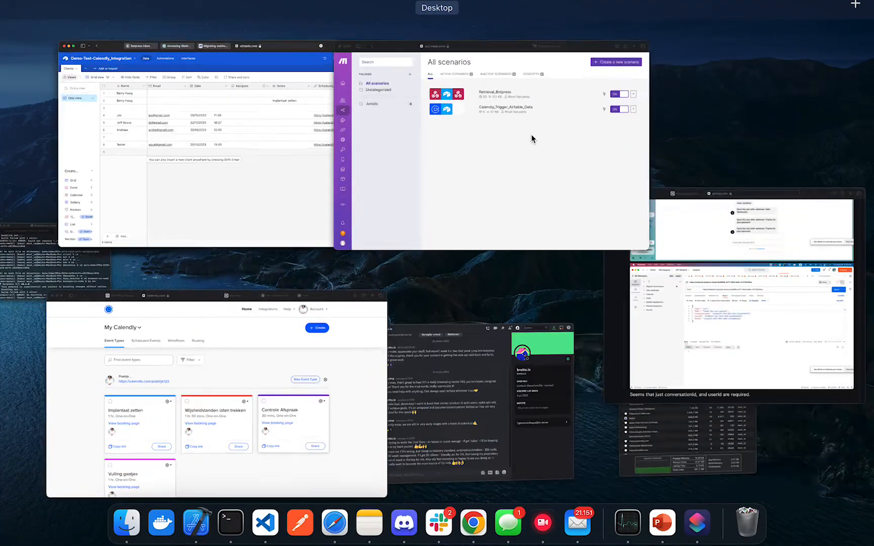
{"action": "left_click", "coordinate": [530, 137]}
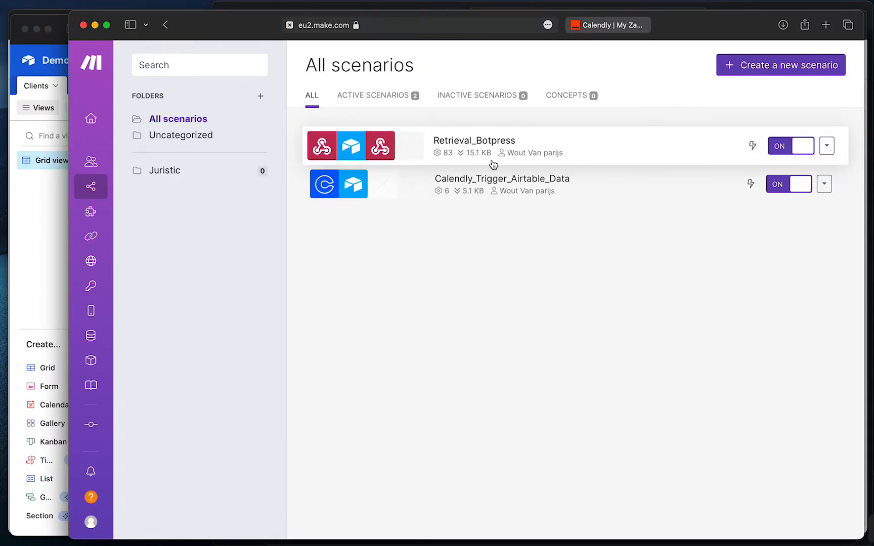
{"action": "left_click", "coordinate": [490, 140]}
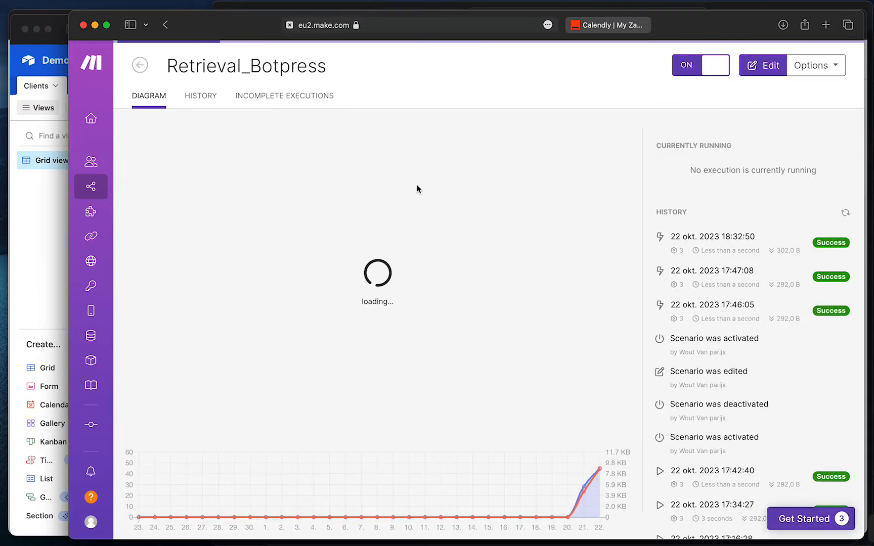
Delete the unconnected HTTP module from Retrieval_Botpress, recentre the diagram, and return to Zapier
{"action": "left_click", "coordinate": [489, 171]}
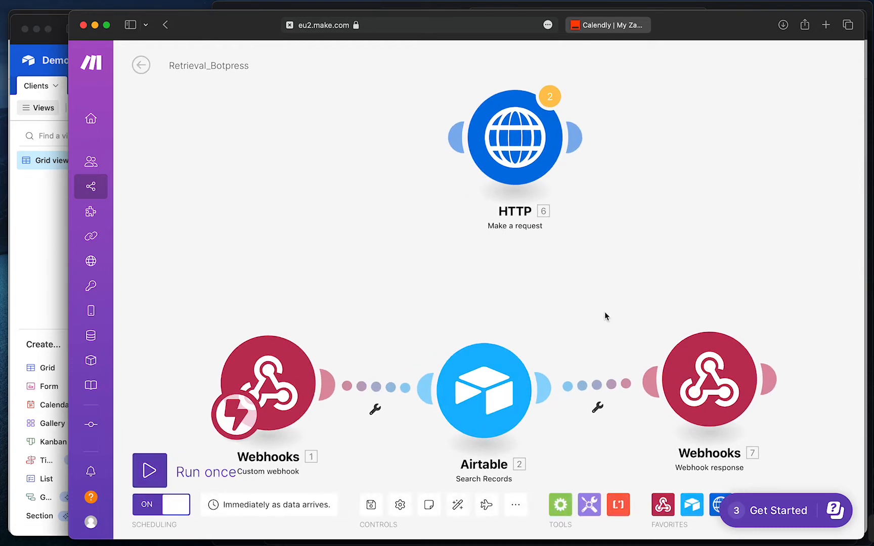
{"action": "left_click", "coordinate": [416, 104]}
{"action": "right_click", "coordinate": [416, 104]}
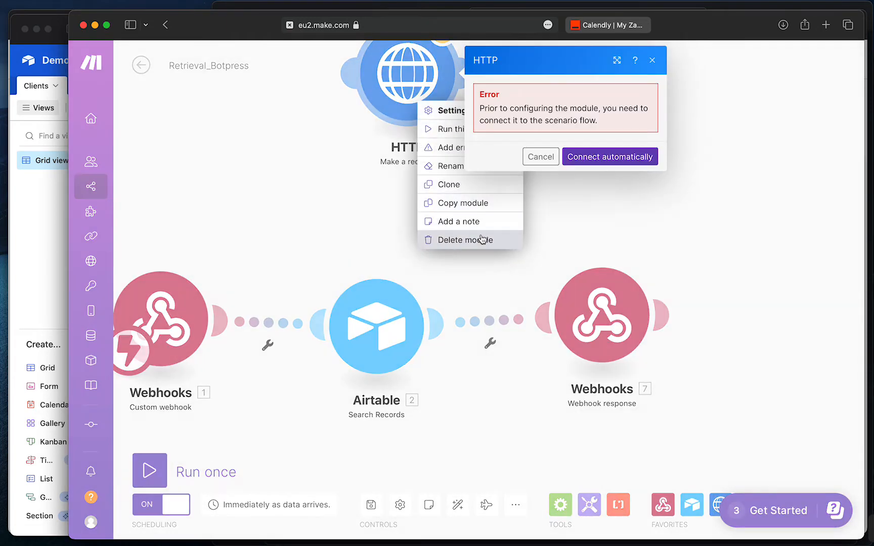
{"action": "left_click", "coordinate": [481, 240]}
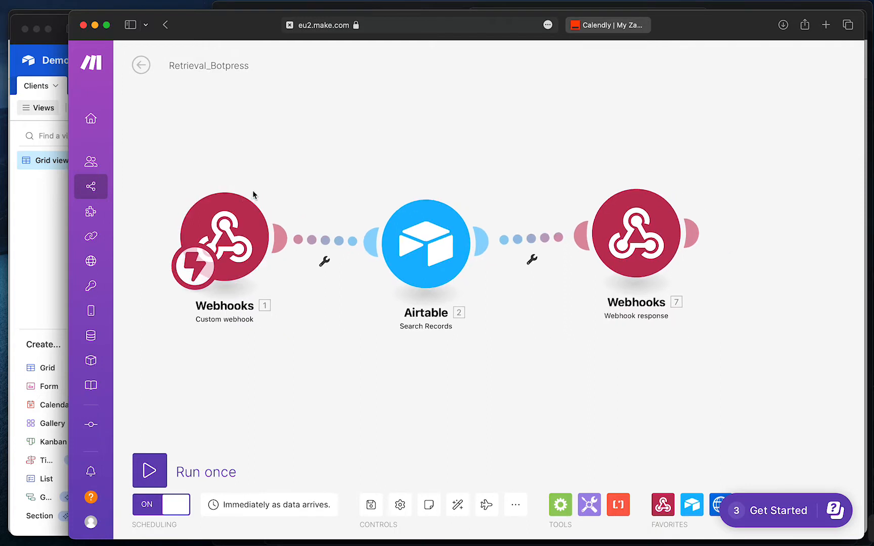
{"action": "left_click_drag", "start_coordinate": [364, 100], "coordinate": [364, 156]}
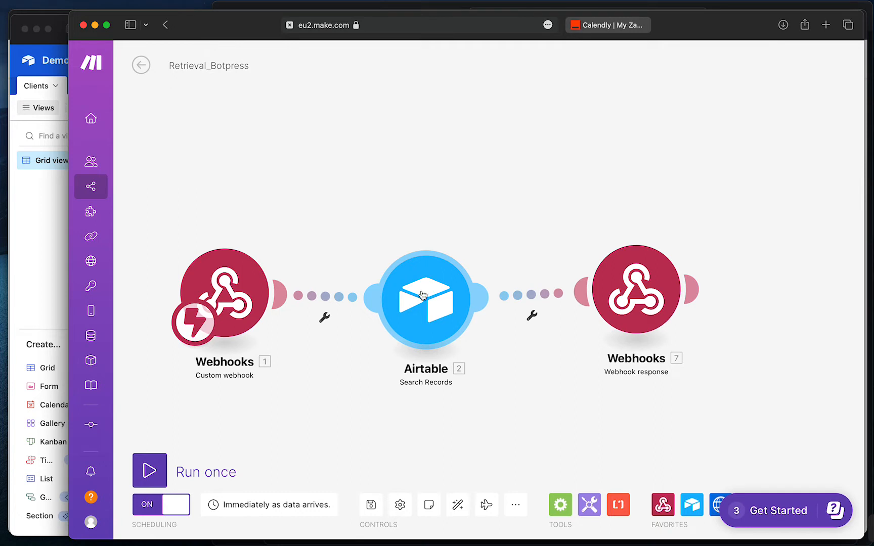
{"action": "left_click_drag", "start_coordinate": [450, 236], "coordinate": [408, 229]}
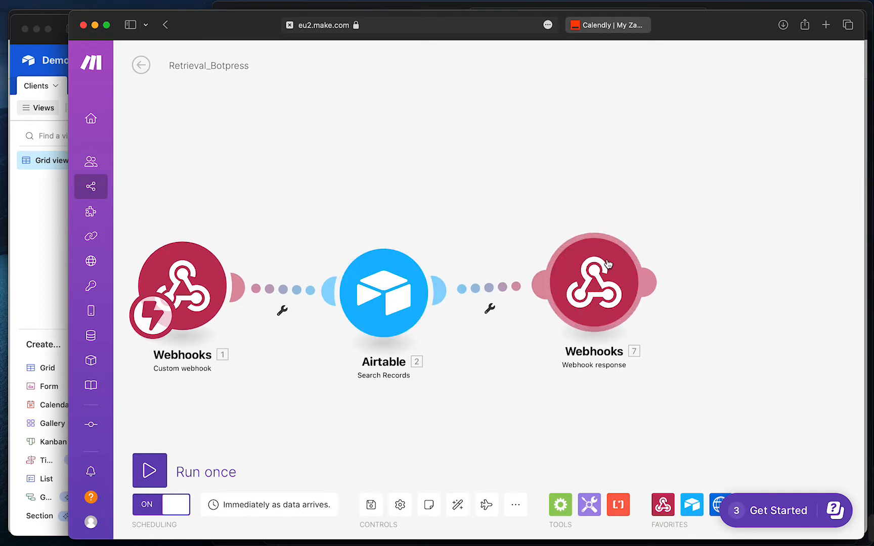
{"action": "left_click_drag", "start_coordinate": [590, 160], "coordinate": [648, 160]}
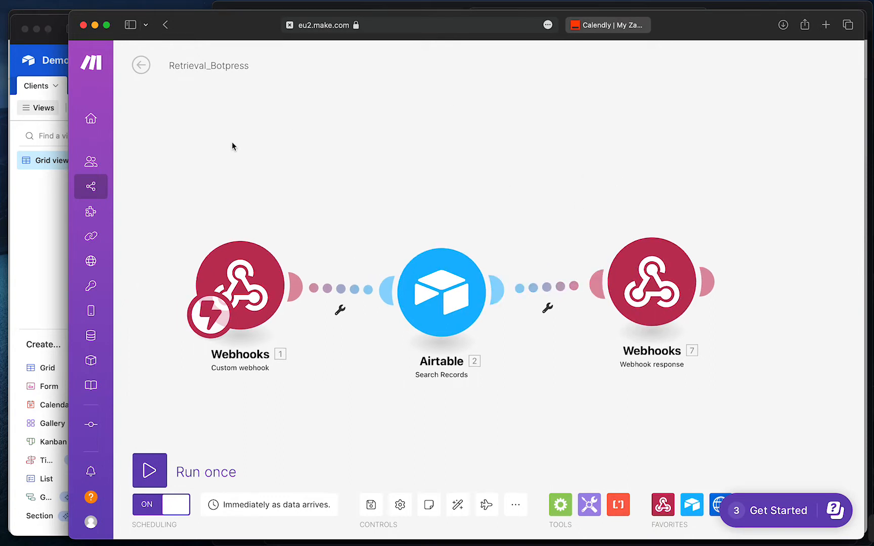
{"action": "left_click", "coordinate": [632, 25]}
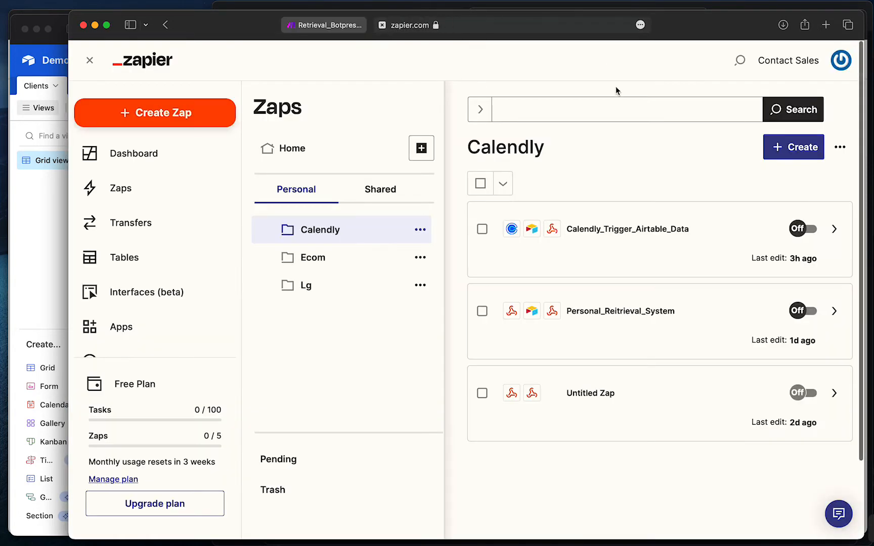
Open the Calendly_Trigger_Airtable_Data Zap and inspect its POST webhook, Calendly and Airtable steps
{"action": "left_click", "coordinate": [632, 232]}
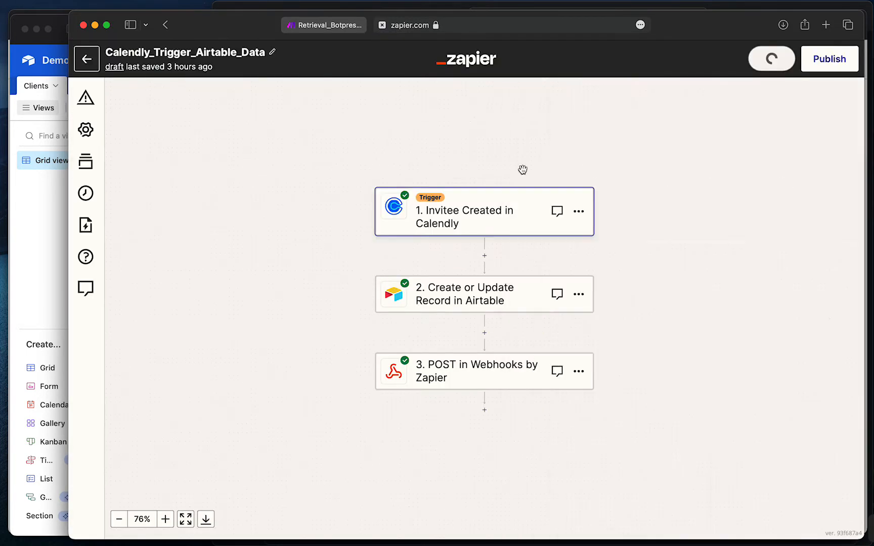
{"action": "scroll", "coordinate": [618, 139], "scroll_direction": "down", "scroll_amount": 5}
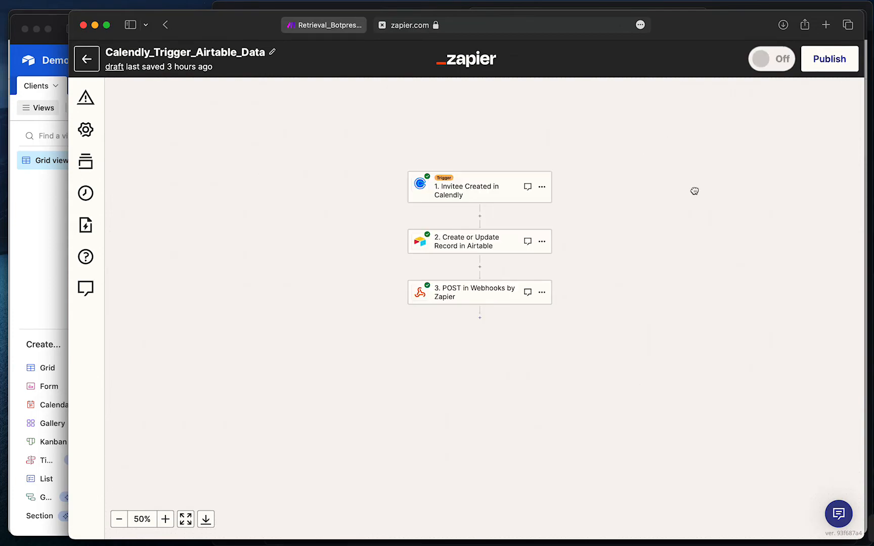
{"action": "scroll", "coordinate": [677, 202], "scroll_direction": "right", "scroll_amount": 5}
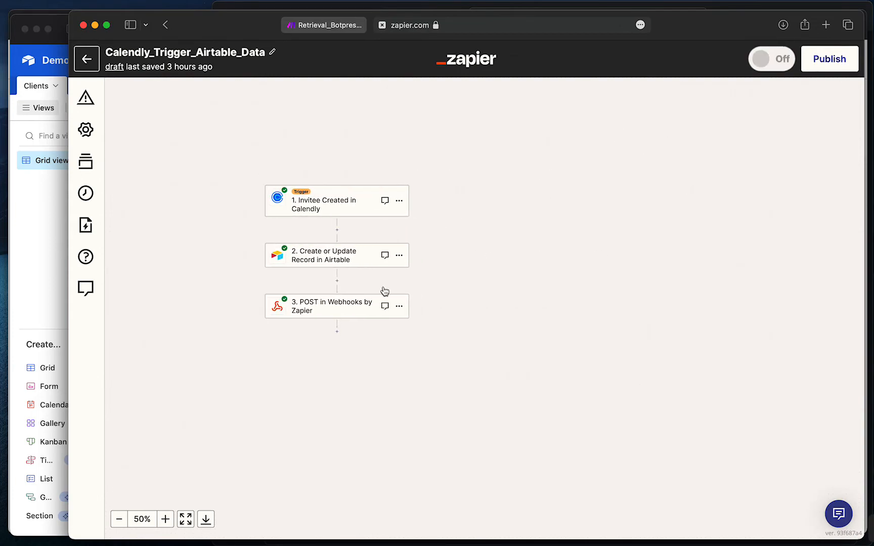
{"action": "left_click", "coordinate": [342, 303]}
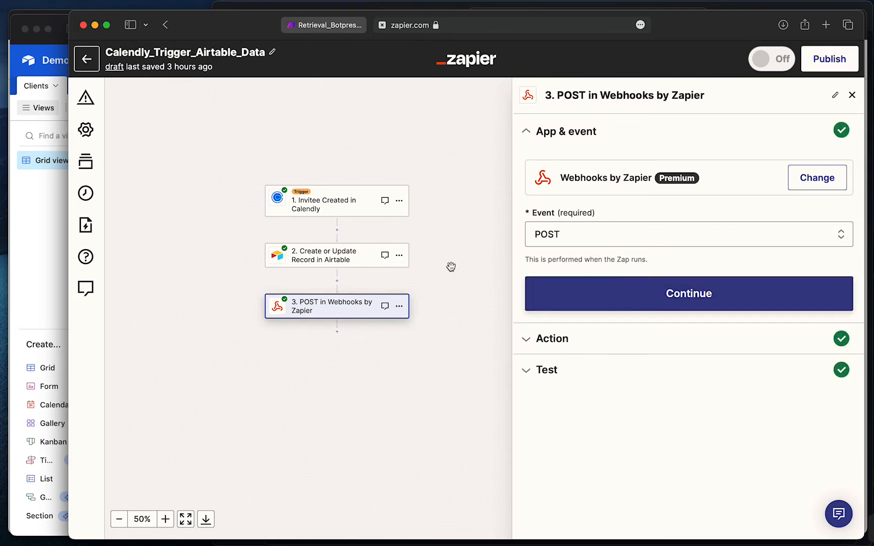
{"action": "mouse_move", "coordinate": [451, 265]}
{"action": "left_mouse_down"}
{"action": "mouse_move", "coordinate": [474, 267]}
{"action": "mouse_move", "coordinate": [462, 267]}
{"action": "left_mouse_up"}
{"action": "left_click_drag", "start_coordinate": [453, 227], "coordinate": [427, 195]}
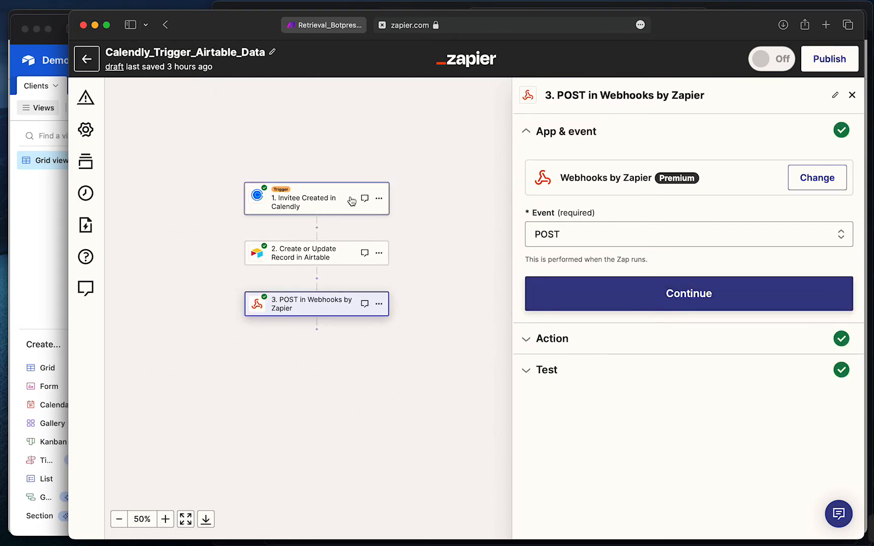
{"action": "left_click", "coordinate": [325, 201]}
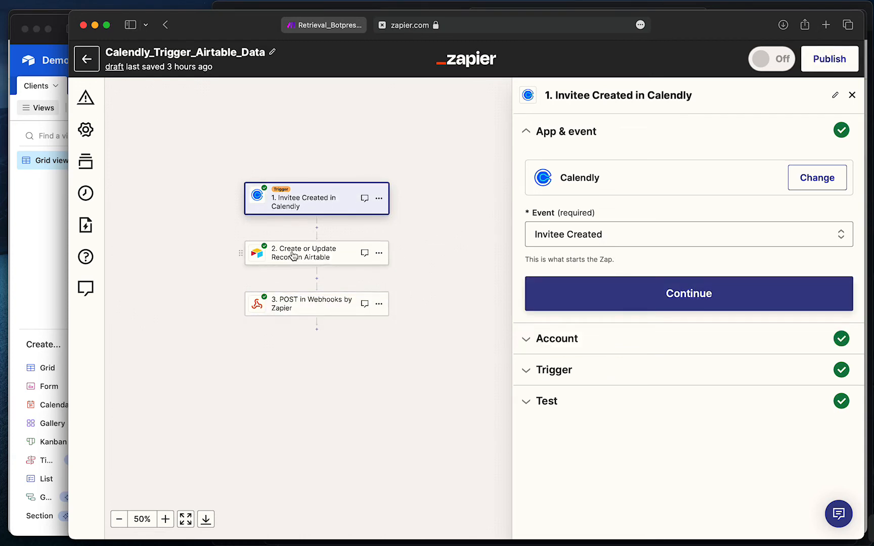
{"action": "left_click", "coordinate": [308, 252]}
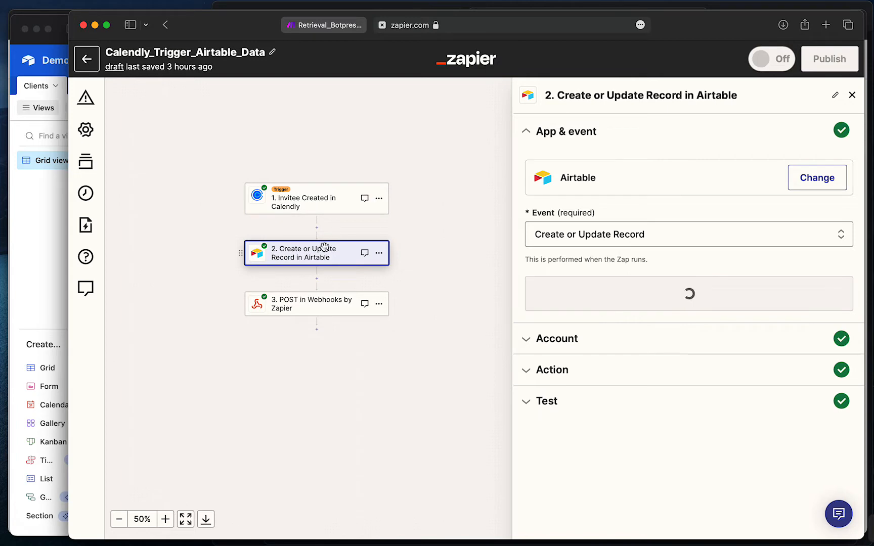
Back in Zapier, review the POST in Webhooks by Zapier step, then return to the Zaps list
{"action": "left_click", "coordinate": [44, 209]}
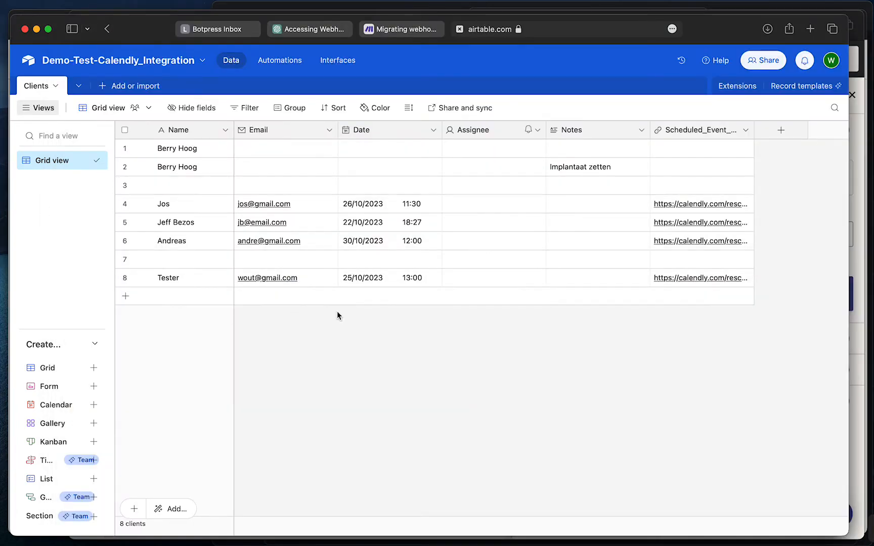
{"action": "key", "text": "ctrl+Up"}
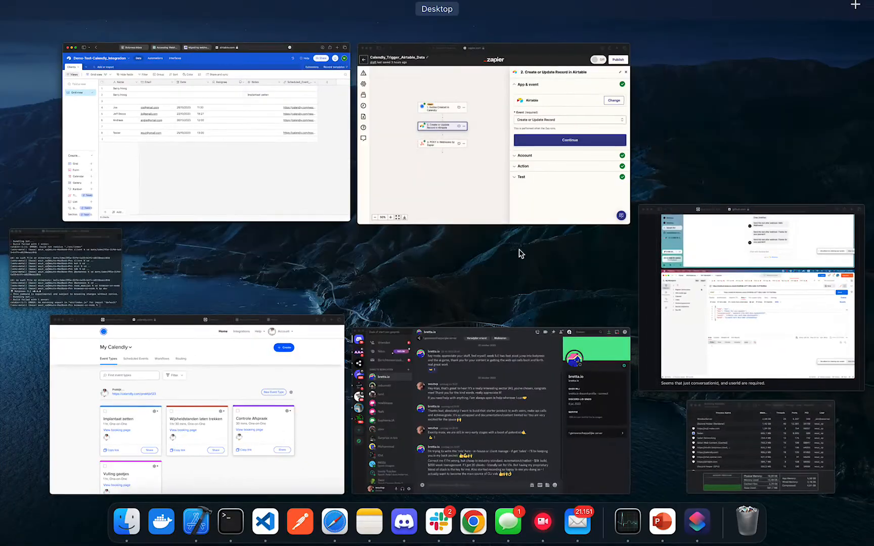
{"action": "left_click", "coordinate": [473, 171]}
{"action": "left_click", "coordinate": [316, 310]}
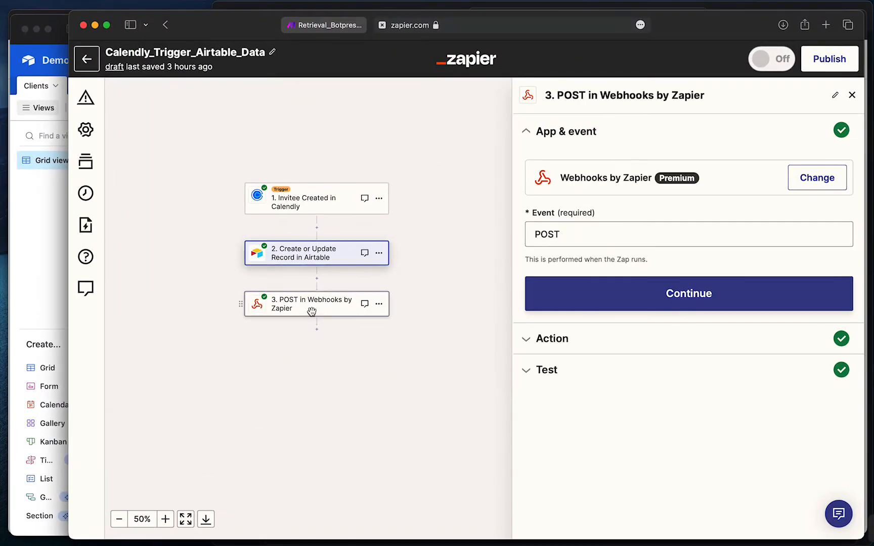
{"action": "left_click_drag", "start_coordinate": [407, 341], "coordinate": [407, 293]}
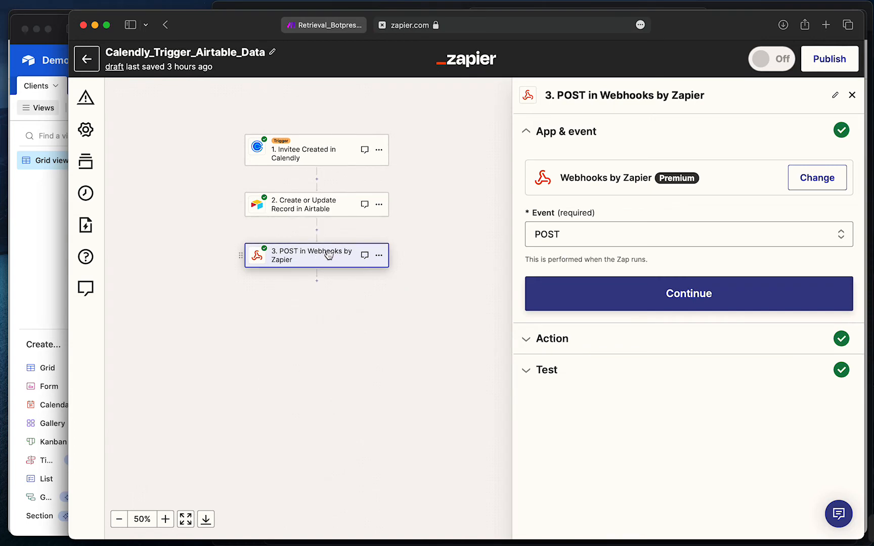
{"action": "left_click_drag", "start_coordinate": [403, 364], "coordinate": [390, 371]}
{"action": "left_click_drag", "start_coordinate": [443, 302], "coordinate": [422, 302]}
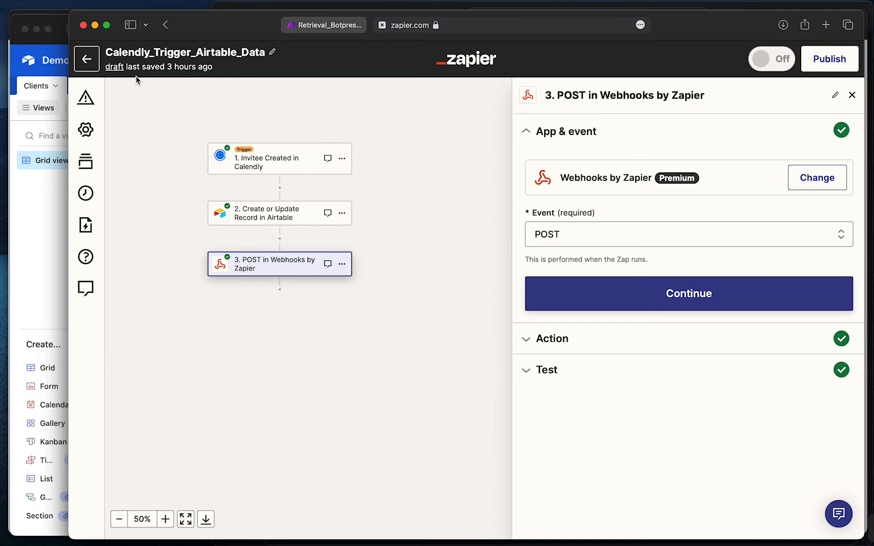
{"action": "left_click", "coordinate": [87, 61]}
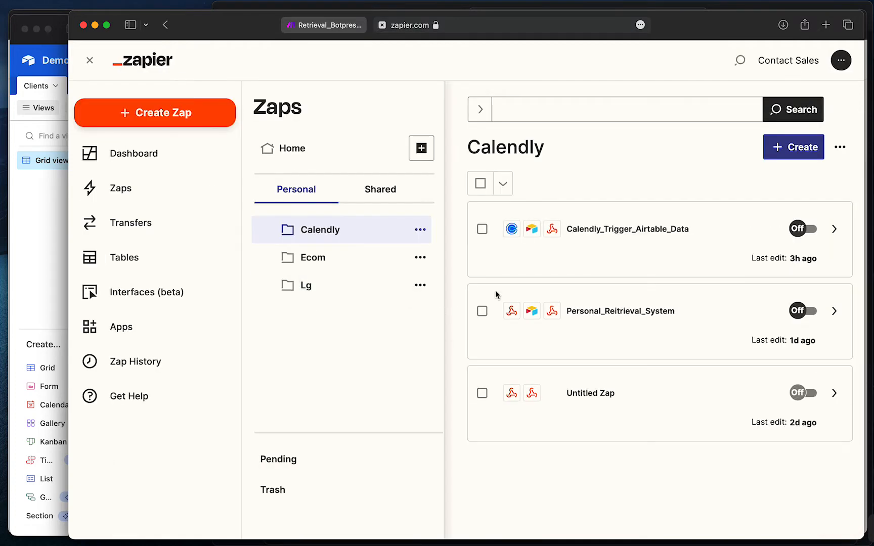
Look over the Personal_Reitrieval_System Zap's three steps and return to the Calendly Zaps list
{"action": "left_click", "coordinate": [616, 311]}
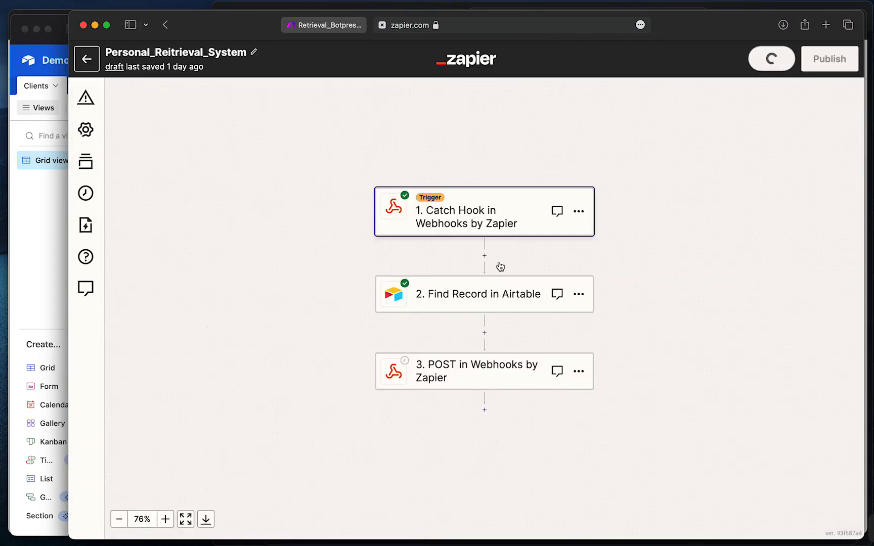
{"action": "left_click_drag", "start_coordinate": [636, 209], "coordinate": [548, 189]}
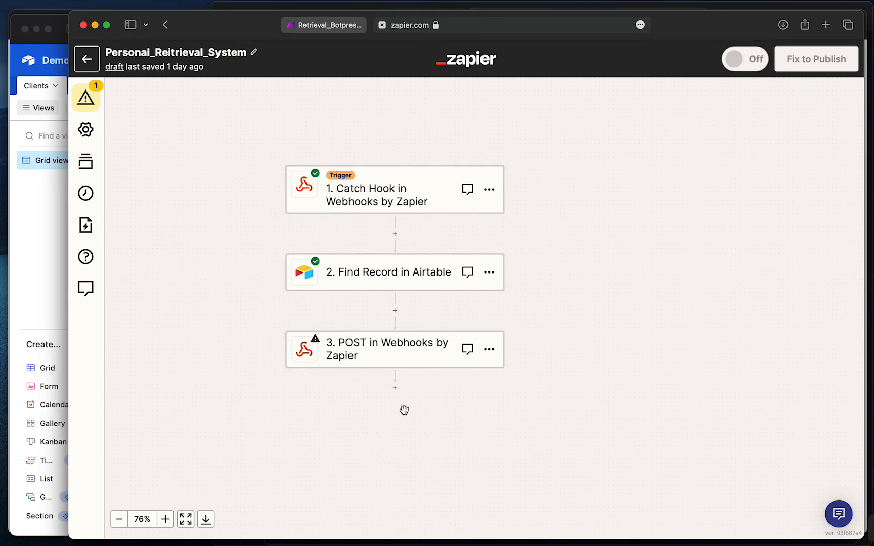
{"action": "scroll", "coordinate": [582, 262], "scroll_direction": "down", "scroll_amount": 5}
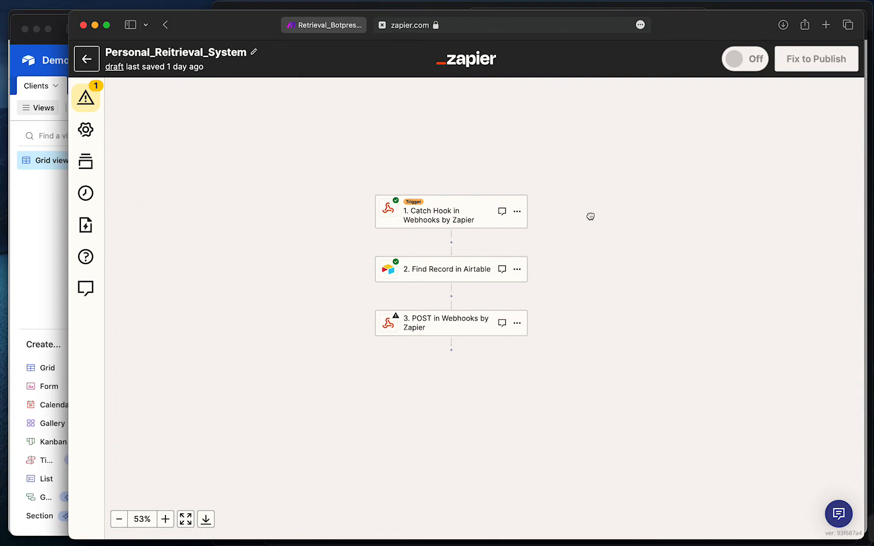
{"action": "left_click_drag", "start_coordinate": [590, 216], "coordinate": [539, 215]}
{"action": "left_click", "coordinate": [84, 61]}
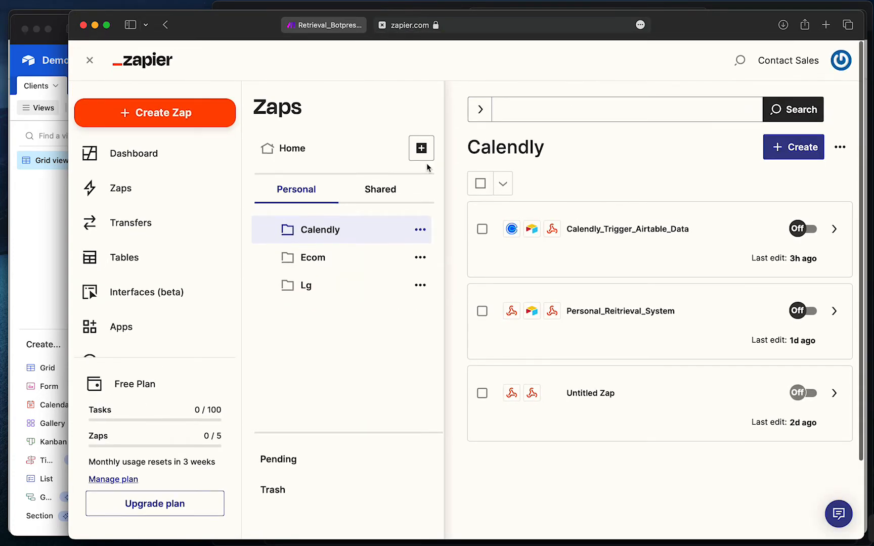
{"action": "left_click", "coordinate": [59, 219]}
{"action": "key", "text": "ctrl+Up"}
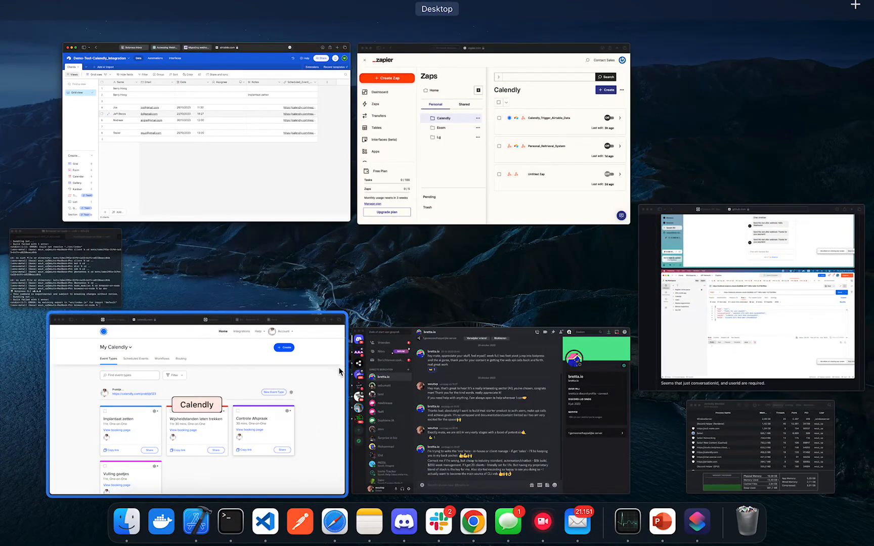
Switch to the Botpress Studio workflow and inspect the Direction node's question and choices
{"action": "left_click", "coordinate": [302, 180]}
{"action": "key", "text": "ctrl+Up"}
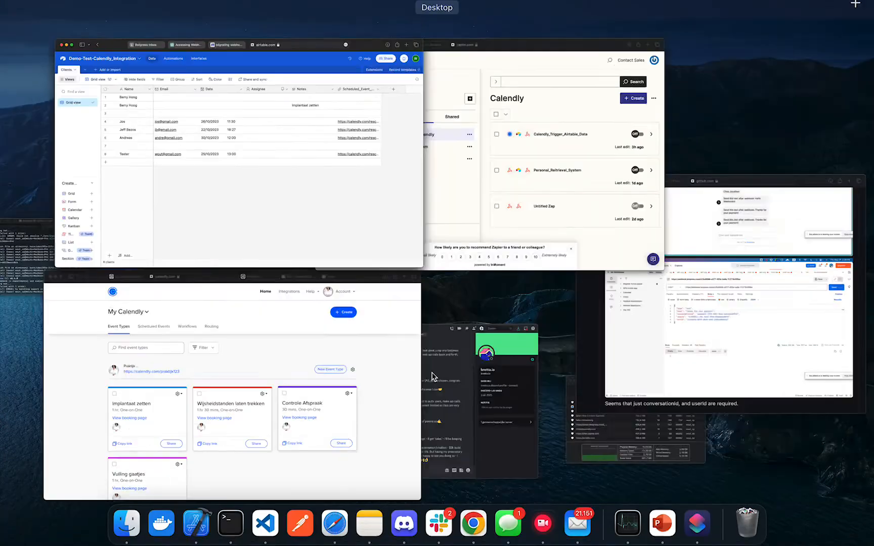
{"action": "left_click", "coordinate": [243, 380]}
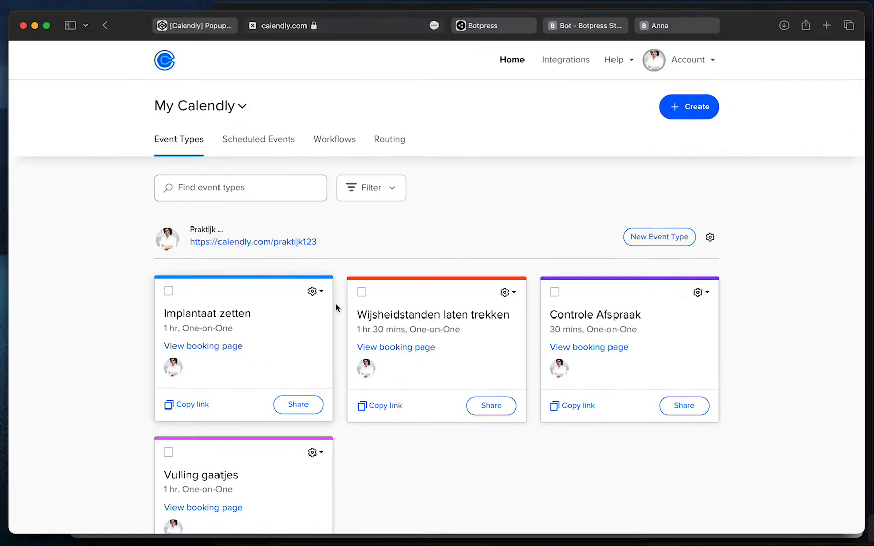
{"action": "left_click", "coordinate": [498, 28]}
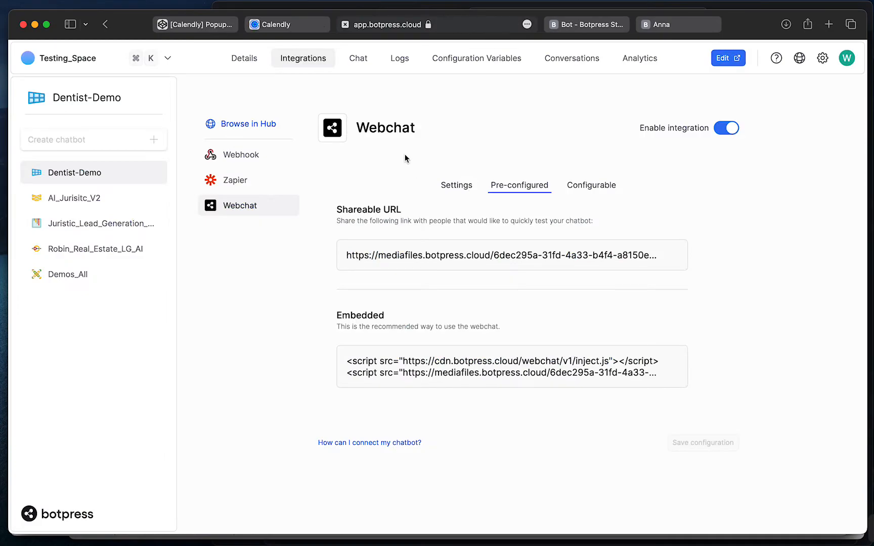
{"action": "left_click", "coordinate": [586, 24]}
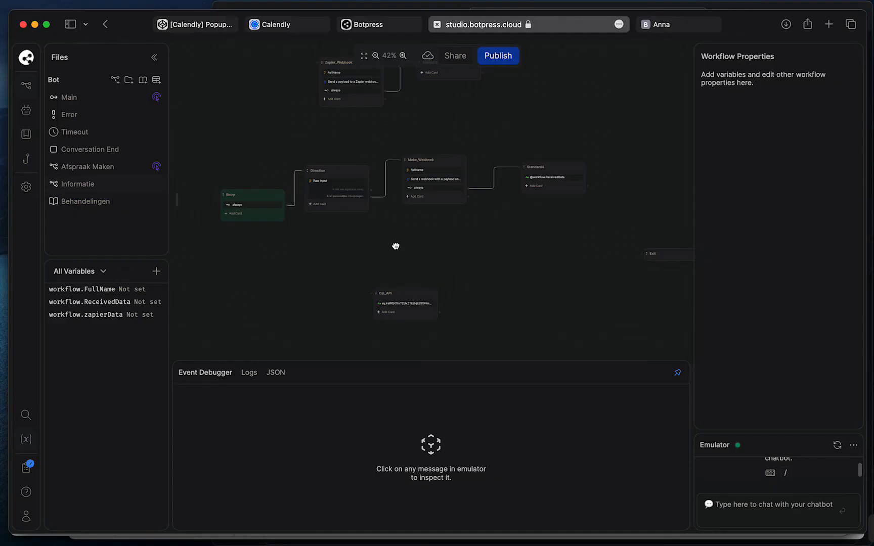
{"action": "scroll", "coordinate": [399, 233], "scroll_direction": "left", "scroll_amount": 3}
{"action": "left_click", "coordinate": [396, 191]}
{"action": "scroll", "coordinate": [417, 237], "scroll_direction": "up", "scroll_amount": 3}
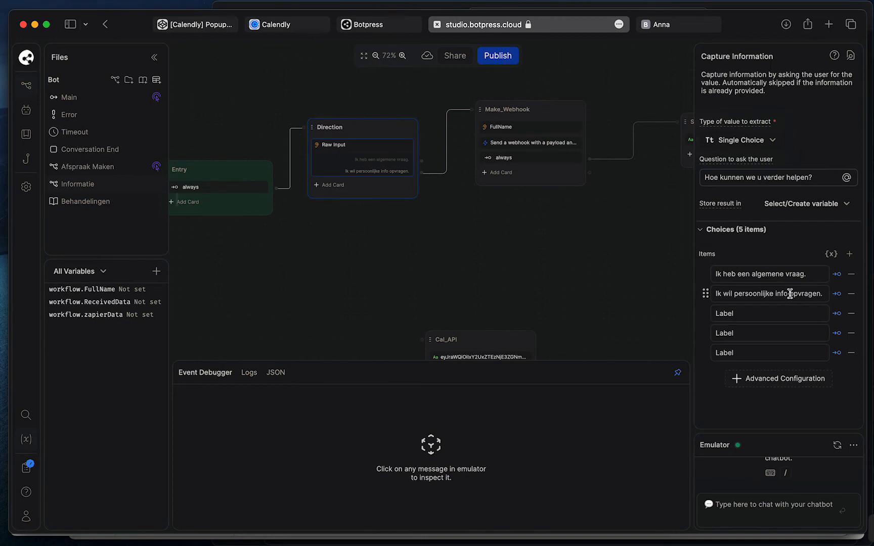
{"action": "left_click", "coordinate": [521, 267]}
{"action": "scroll", "coordinate": [464, 271], "scroll_direction": "right", "scroll_amount": 4}
Inspect the Make_Webhook node's properties and the FullName capture settings
{"action": "left_click", "coordinate": [395, 161]}
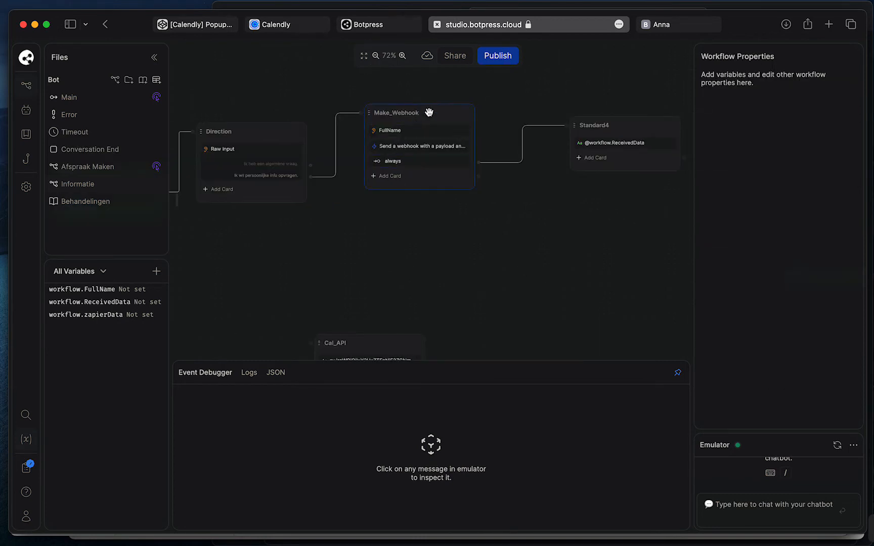
{"action": "left_click_drag", "start_coordinate": [416, 231], "coordinate": [418, 290]}
{"action": "scroll", "coordinate": [417, 290], "scroll_direction": "down", "scroll_amount": 3}
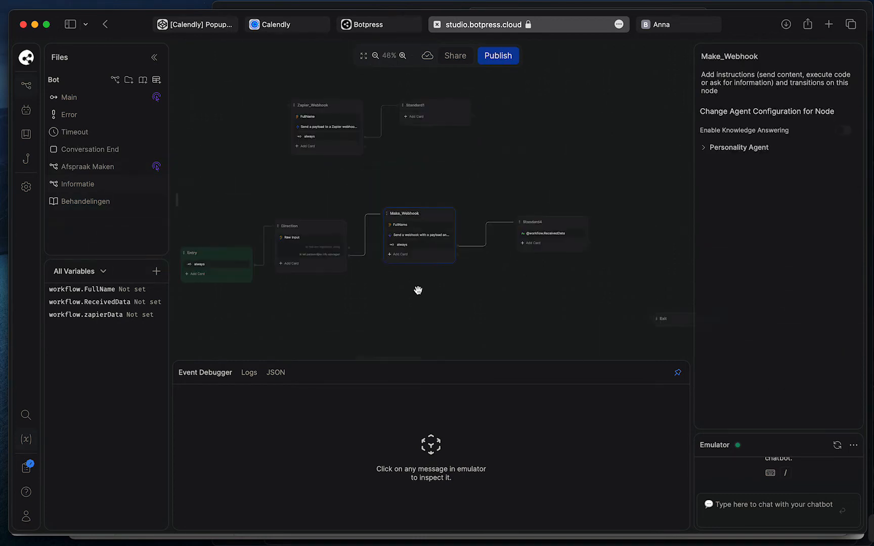
{"action": "left_click_drag", "start_coordinate": [438, 189], "coordinate": [439, 200]}
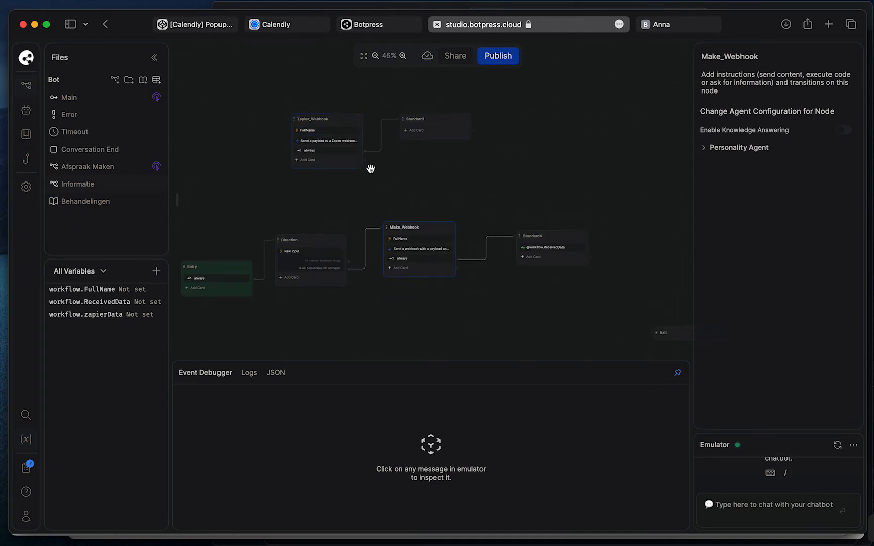
{"action": "left_click_drag", "start_coordinate": [409, 198], "coordinate": [400, 171]}
{"action": "left_click", "coordinate": [400, 213]}
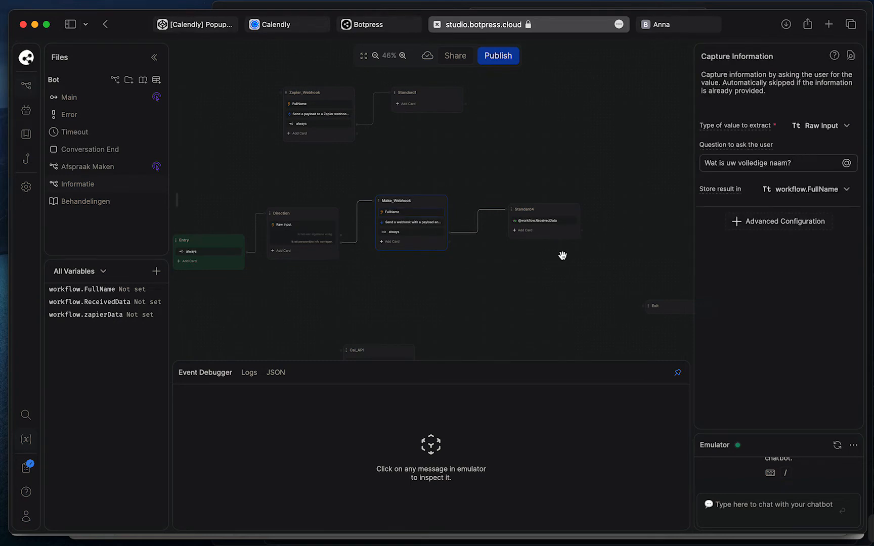
{"action": "left_click", "coordinate": [503, 275]}
{"action": "left_click_drag", "start_coordinate": [503, 275], "coordinate": [411, 270]}
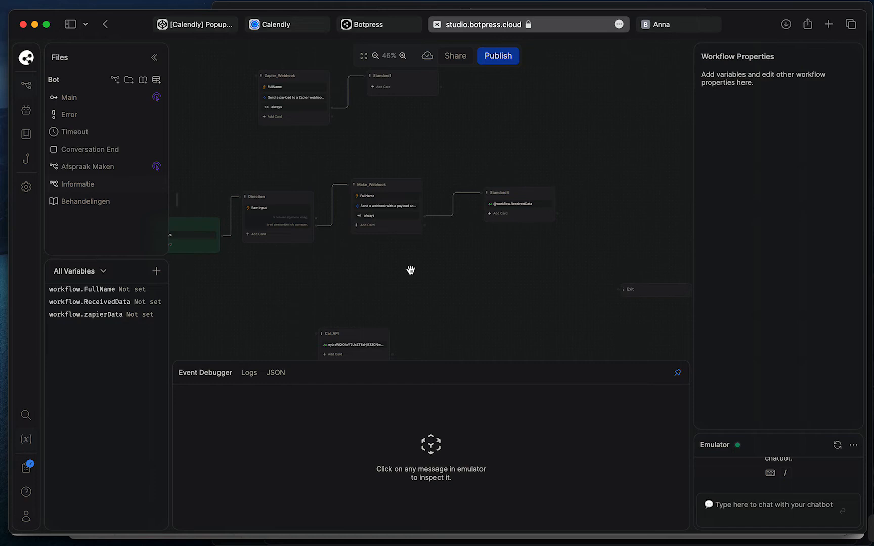
Review the FullName question, then open the Make_Webhook Execute Code card in the full editor
{"action": "scroll", "coordinate": [395, 248], "scroll_direction": "down", "scroll_amount": 2}
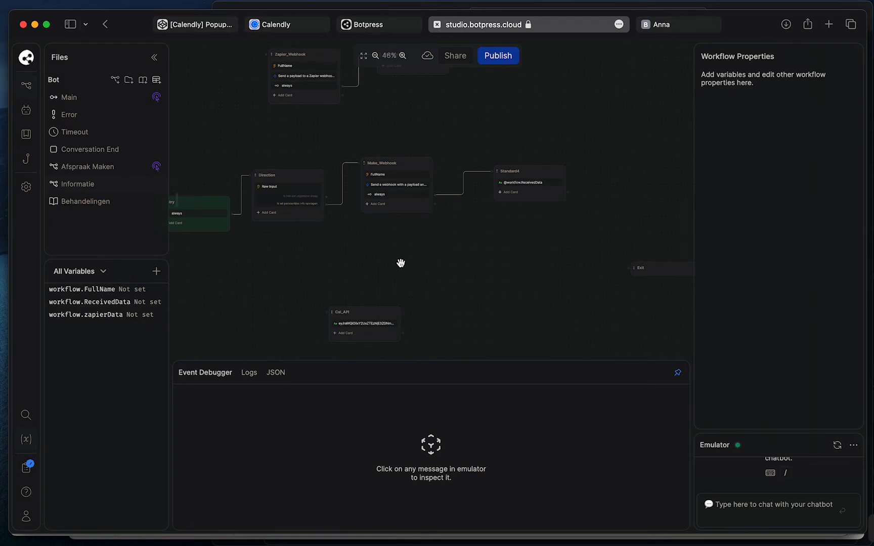
{"action": "left_click_drag", "start_coordinate": [396, 255], "coordinate": [384, 259]}
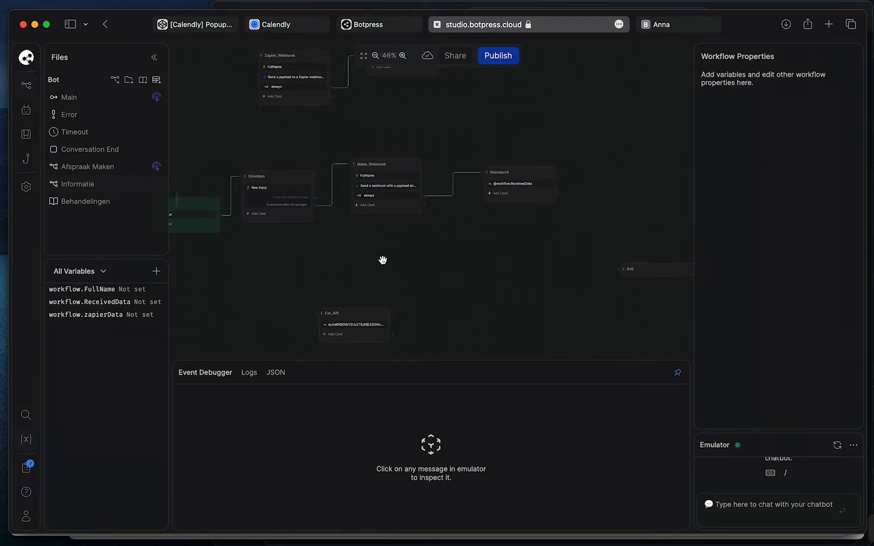
{"action": "left_click_drag", "start_coordinate": [419, 133], "coordinate": [437, 132]}
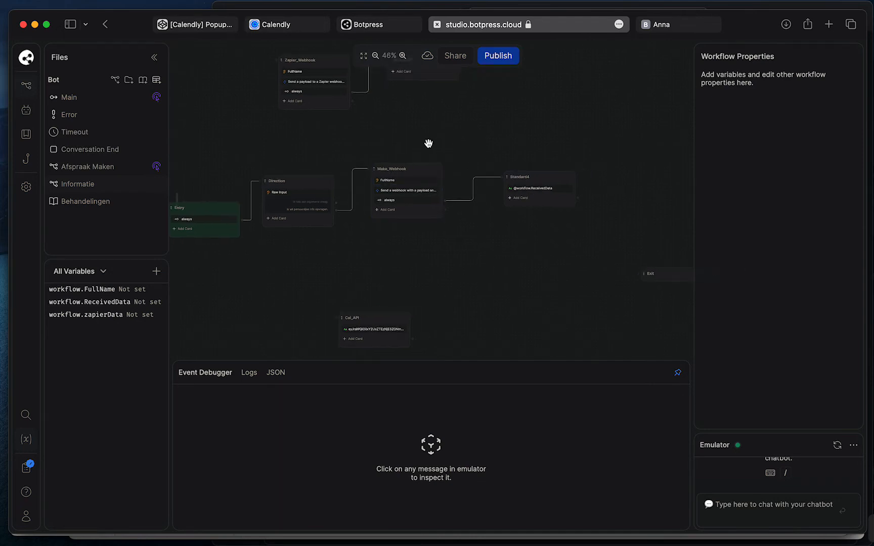
{"action": "left_click", "coordinate": [406, 180]}
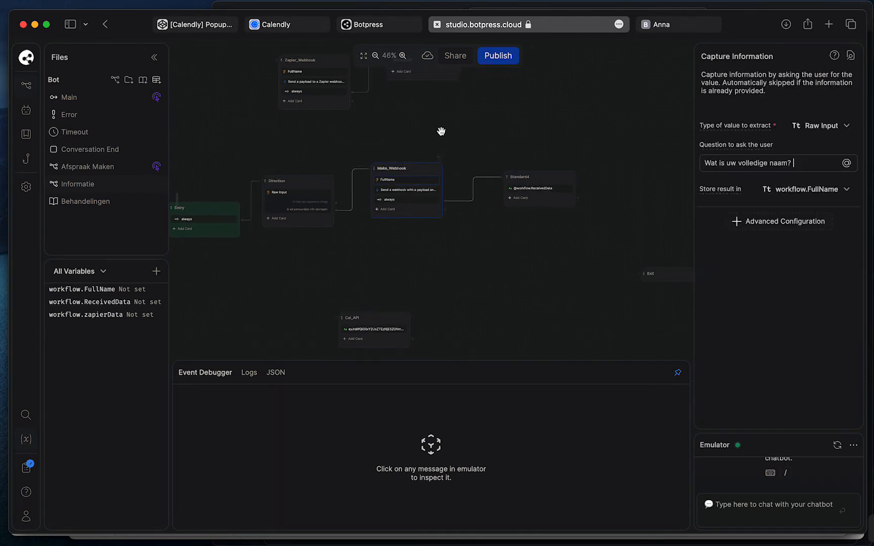
{"action": "scroll", "coordinate": [444, 126], "scroll_direction": "right", "scroll_amount": 2}
{"action": "left_click", "coordinate": [390, 192]}
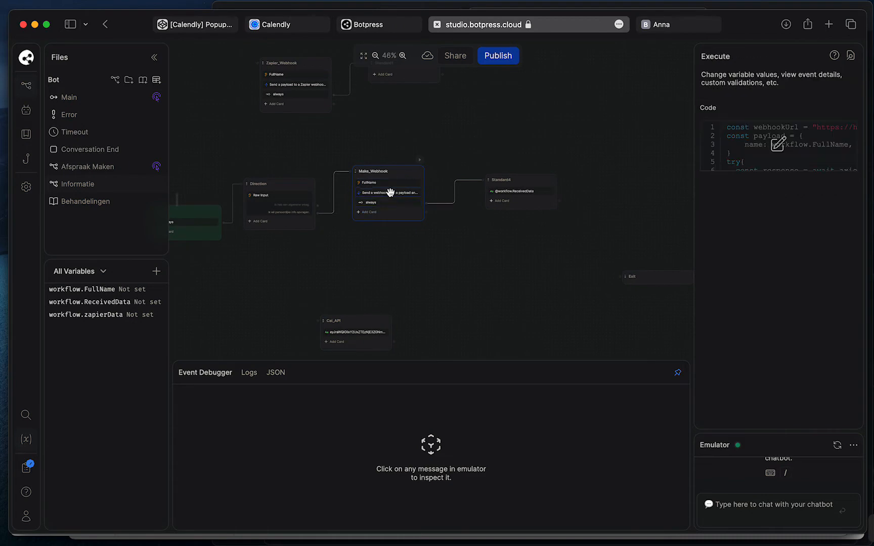
{"action": "left_click", "coordinate": [781, 147]}
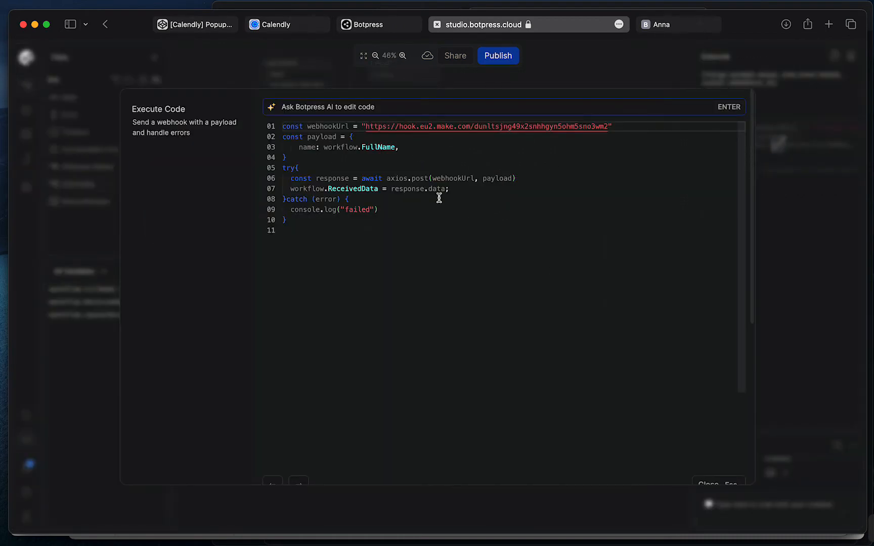
Bring Zapier's Calendly Zaps folder forward and scroll through its three switched-off Zaps
{"action": "key", "text": "ctrl+Up"}
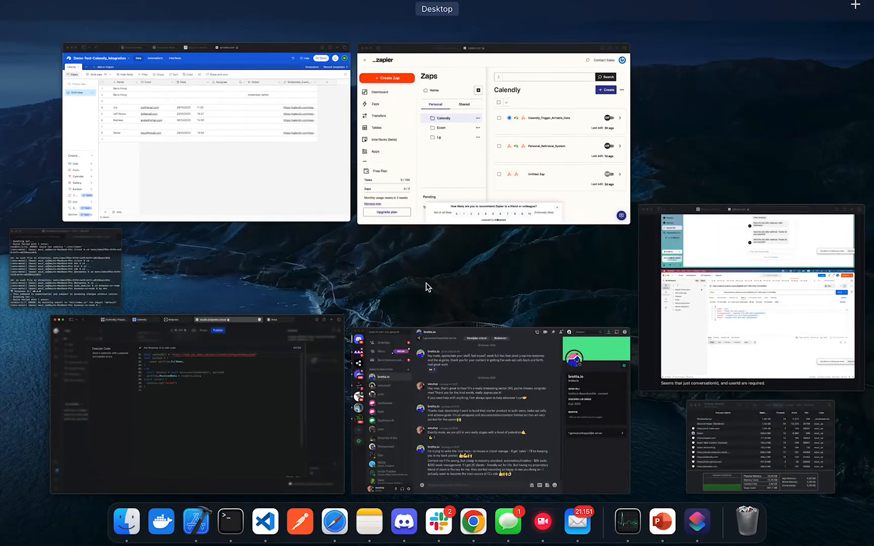
{"action": "left_click", "coordinate": [540, 76]}
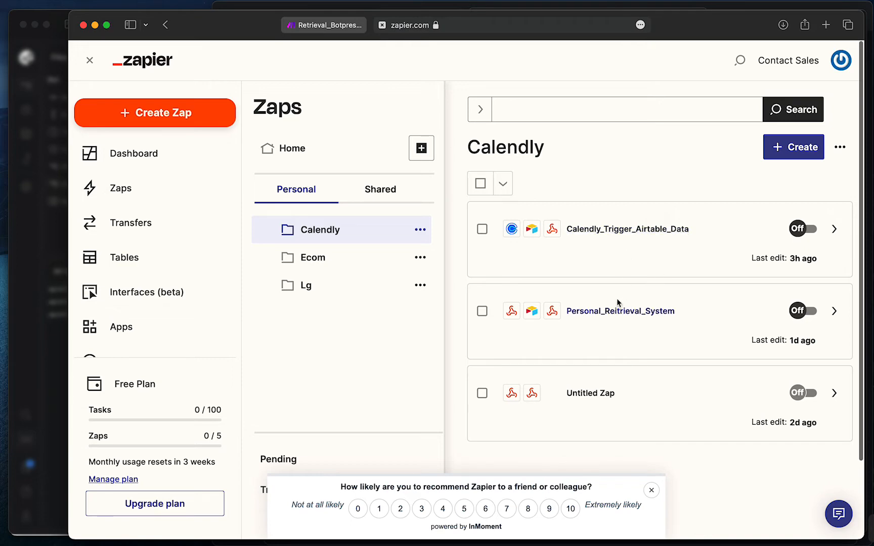
{"action": "scroll", "coordinate": [485, 155], "scroll_direction": "down", "scroll_amount": 3}
{"action": "scroll", "coordinate": [485, 156], "scroll_direction": "up", "scroll_amount": 3}
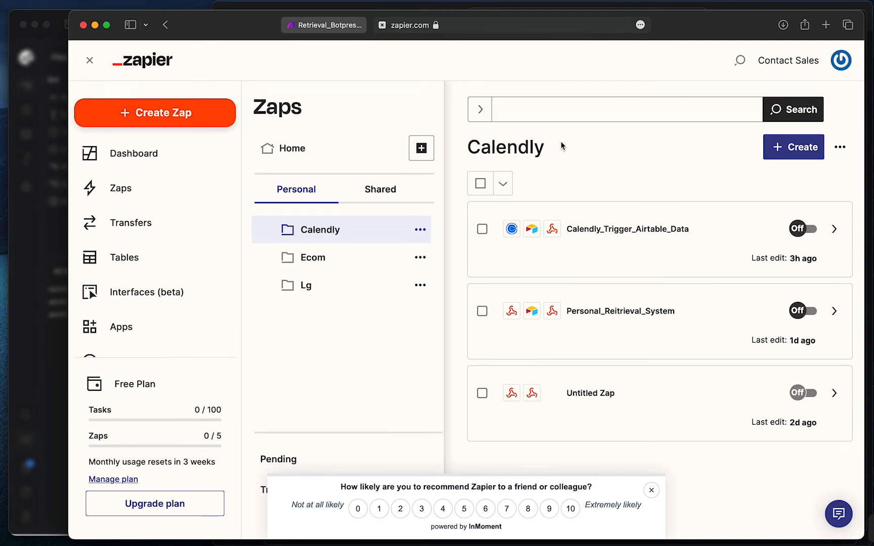
{"action": "scroll", "coordinate": [562, 146], "scroll_direction": "down", "scroll_amount": 3}
Close the Zapier tab and open the Make custom webhook module's settings
{"action": "left_click", "coordinate": [382, 25]}
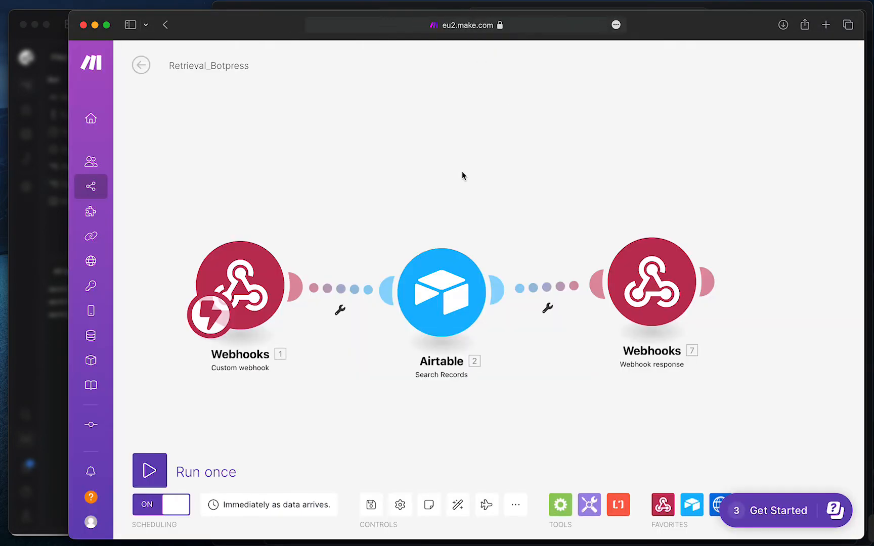
{"action": "left_click", "coordinate": [314, 252]}
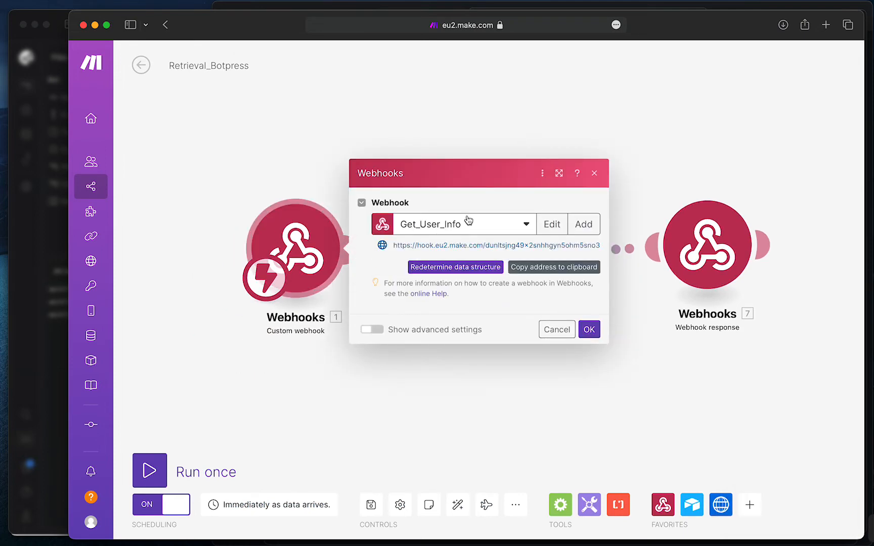
{"action": "left_click", "coordinate": [526, 229]}
{"action": "left_click", "coordinate": [537, 203]}
{"action": "left_click", "coordinate": [588, 335]}
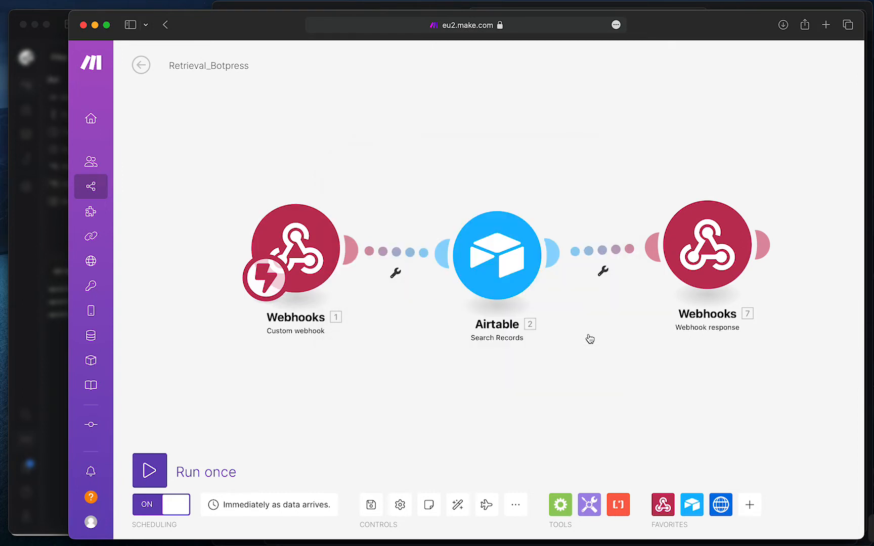
Select the full Get_User_Info webhook address, then return to the Botpress Studio window
{"action": "left_click", "coordinate": [346, 256]}
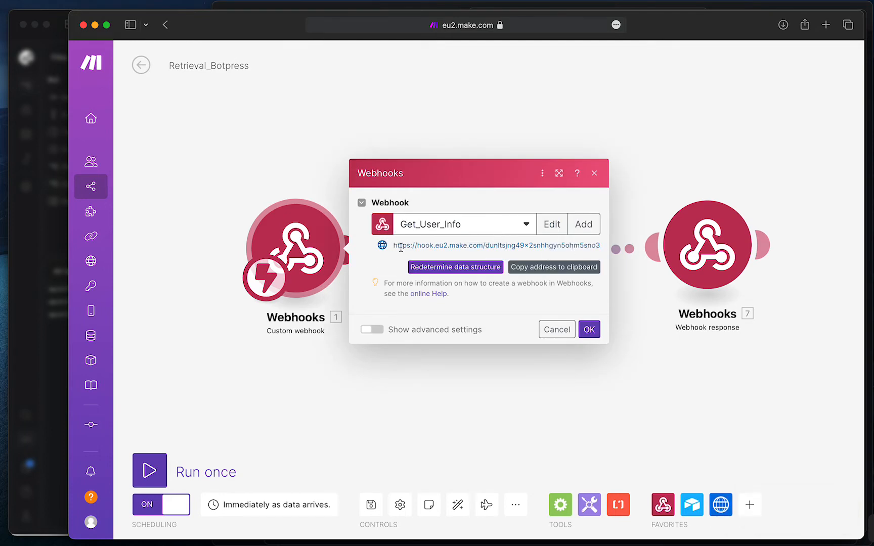
{"action": "left_click_drag", "start_coordinate": [394, 245], "coordinate": [602, 246]}
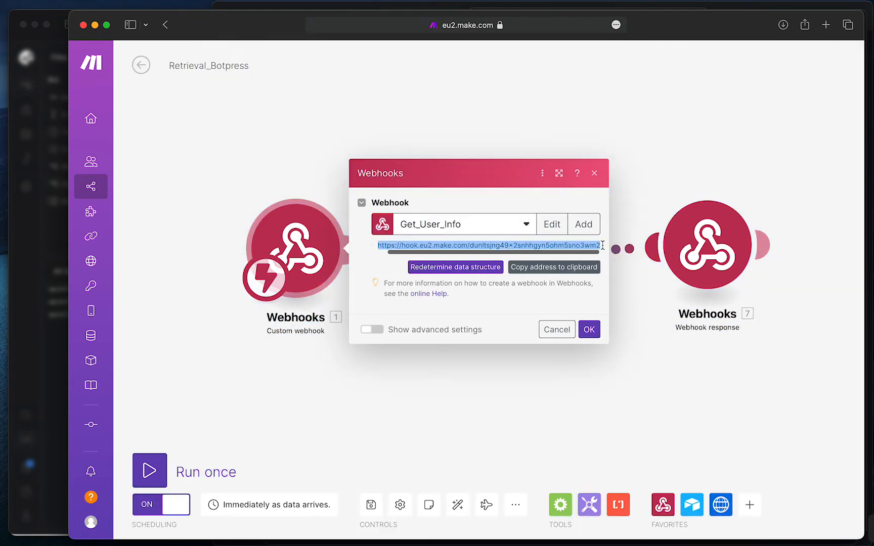
{"action": "left_click", "coordinate": [514, 107]}
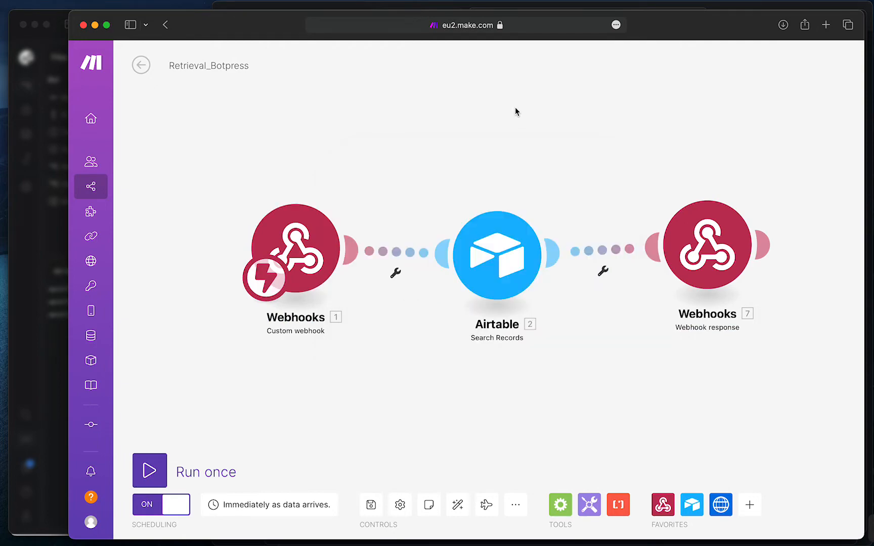
{"action": "key", "text": "ctrl+Up"}
{"action": "left_click", "coordinate": [265, 401]}
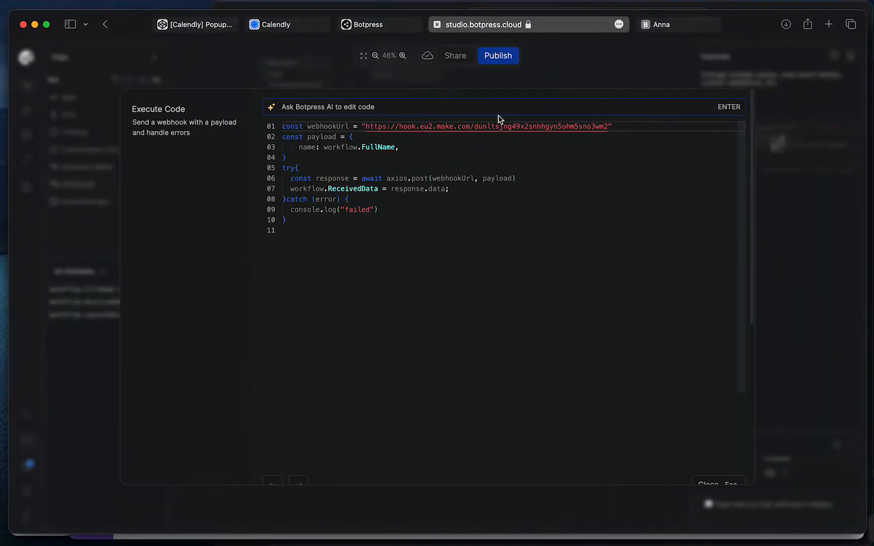
Compare Make's custom webhook address with the Botpress code, then close the code editor
{"action": "key", "text": "ctrl+Up"}
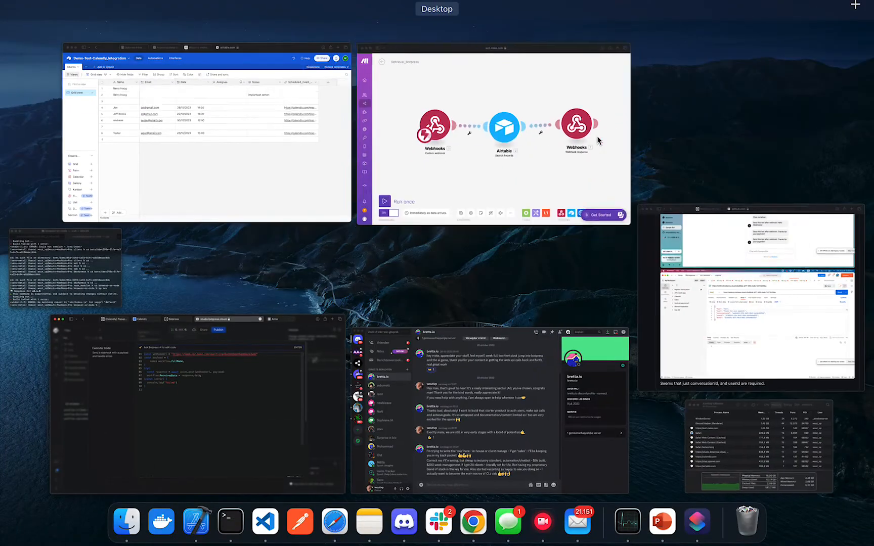
{"action": "left_click", "coordinate": [511, 163]}
{"action": "left_click", "coordinate": [314, 252]}
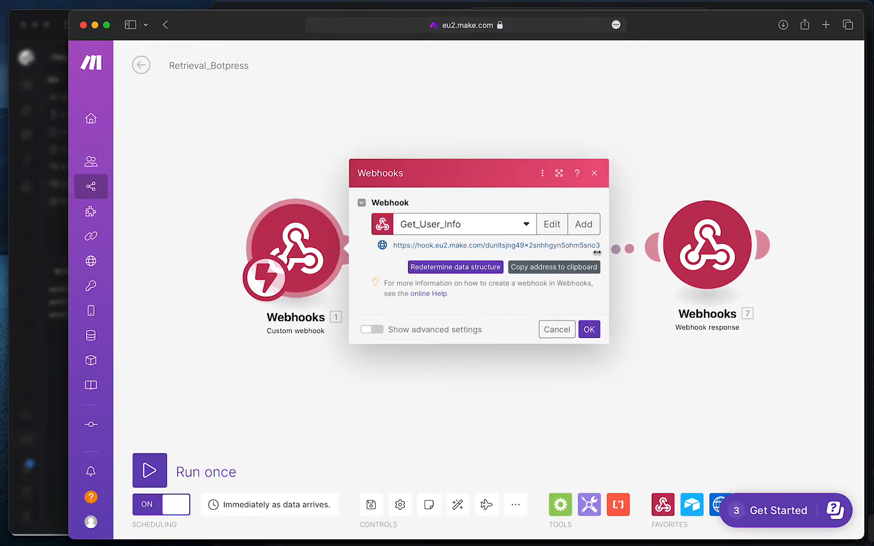
{"action": "key", "text": "ctrl+Up"}
{"action": "left_click", "coordinate": [230, 389]}
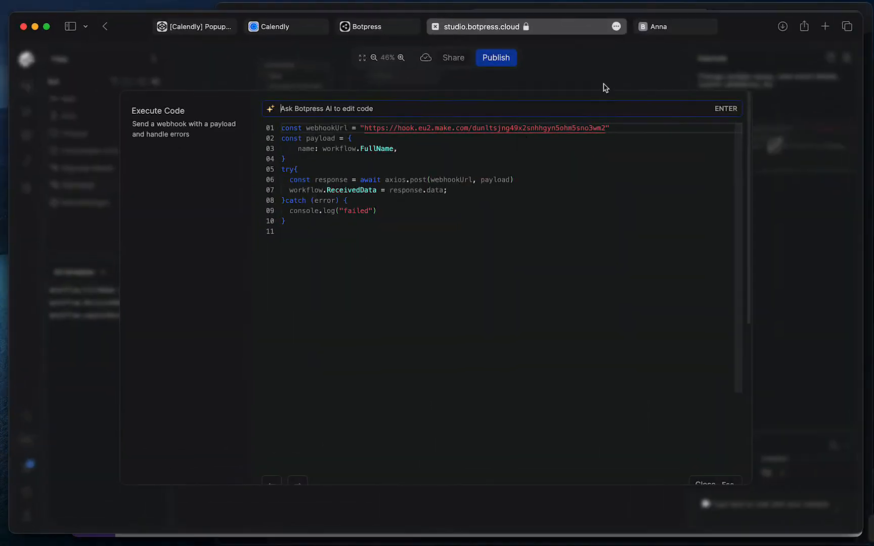
{"action": "right_click", "coordinate": [599, 198]}
{"action": "key", "text": "ctrl+Up"}
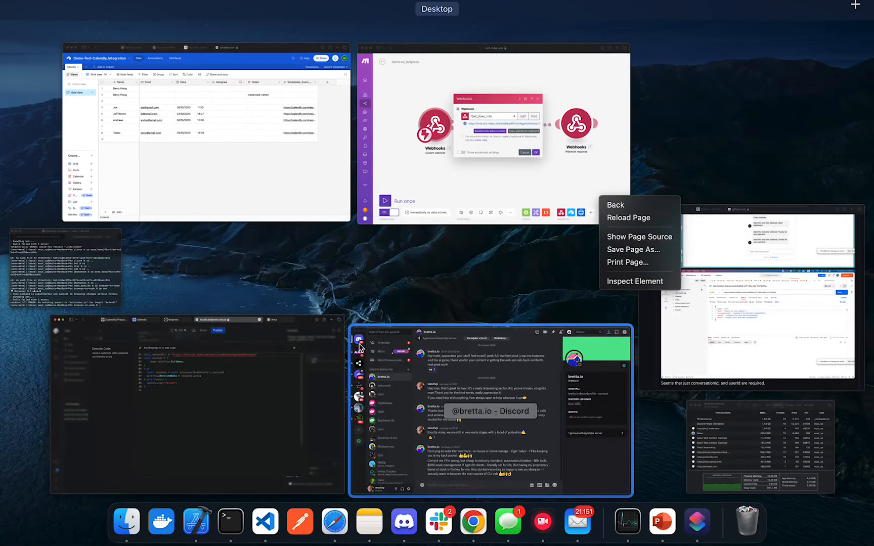
{"action": "left_click", "coordinate": [287, 400]}
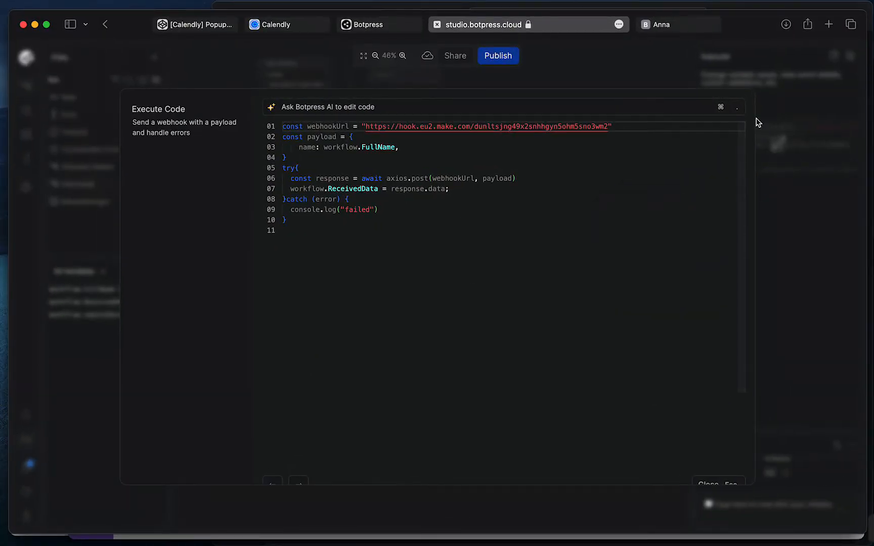
{"action": "left_click", "coordinate": [720, 483]}
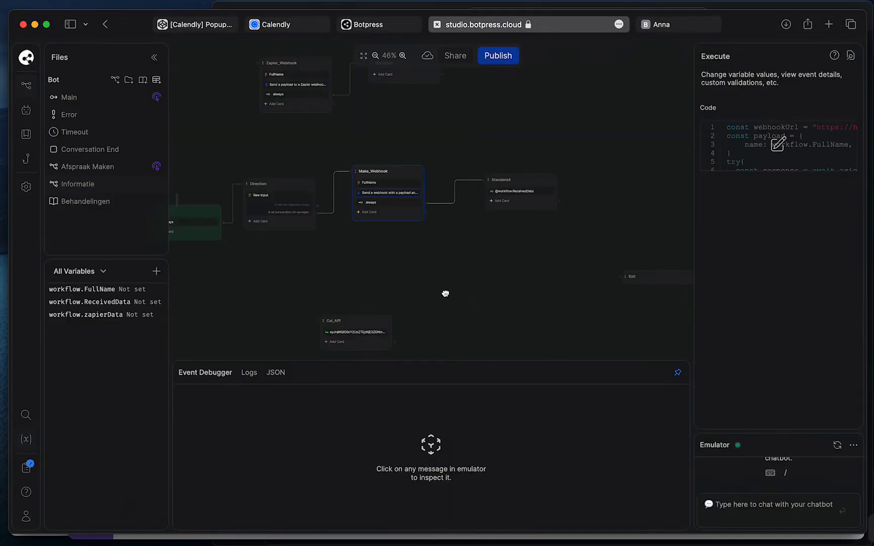
Reopen the Make_Webhook code, select lines 01–03 that post FullName, and close the editor
{"action": "left_click_drag", "start_coordinate": [444, 293], "coordinate": [494, 303]}
{"action": "left_click", "coordinate": [326, 203]}
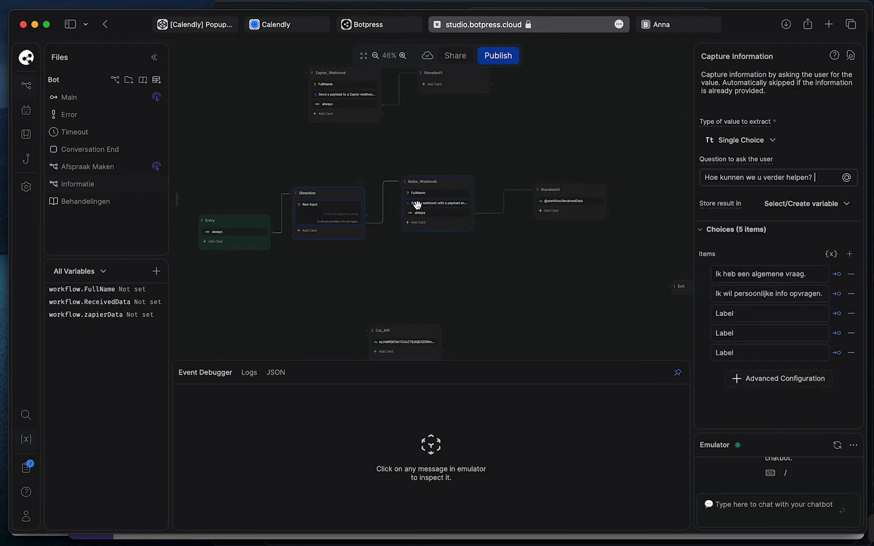
{"action": "left_click", "coordinate": [416, 205]}
{"action": "left_click", "coordinate": [784, 146]}
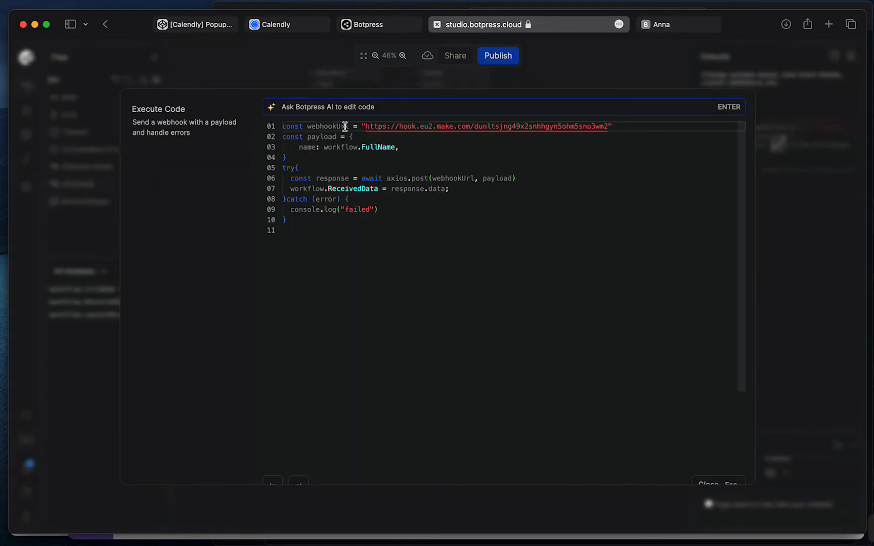
{"action": "left_click", "coordinate": [296, 146]}
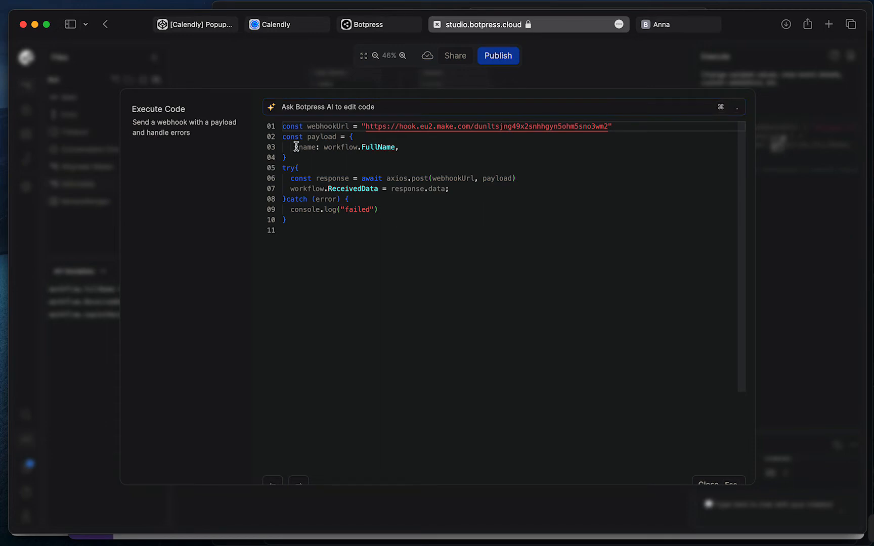
{"action": "left_click", "coordinate": [273, 127]}
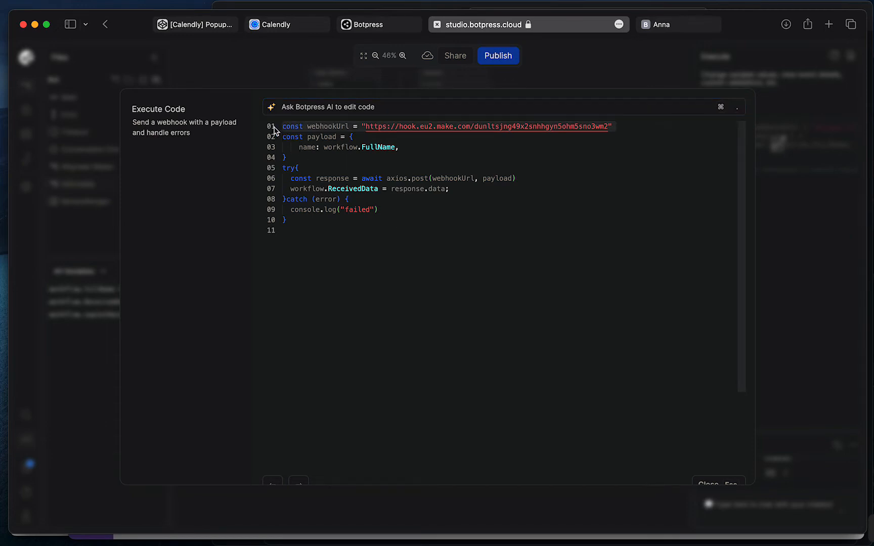
{"action": "left_click_drag", "start_coordinate": [274, 129], "coordinate": [272, 155]}
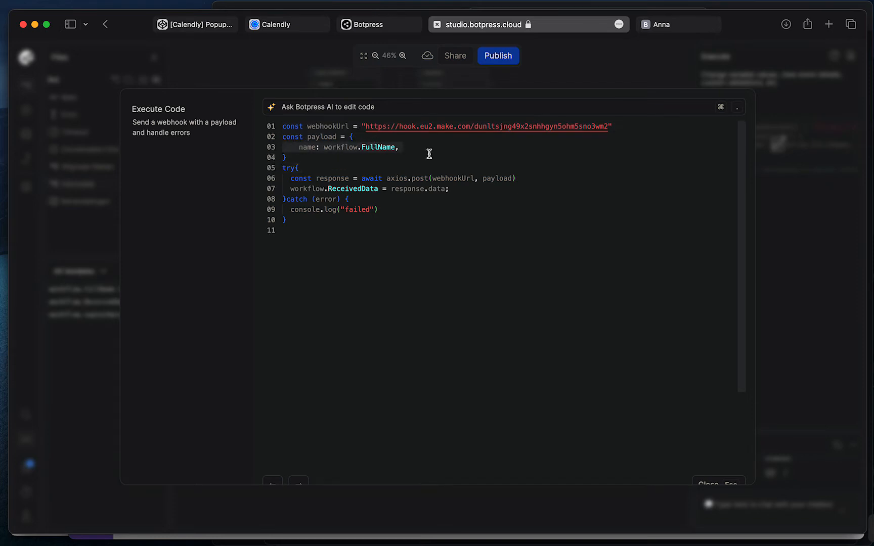
{"action": "left_click", "coordinate": [713, 484]}
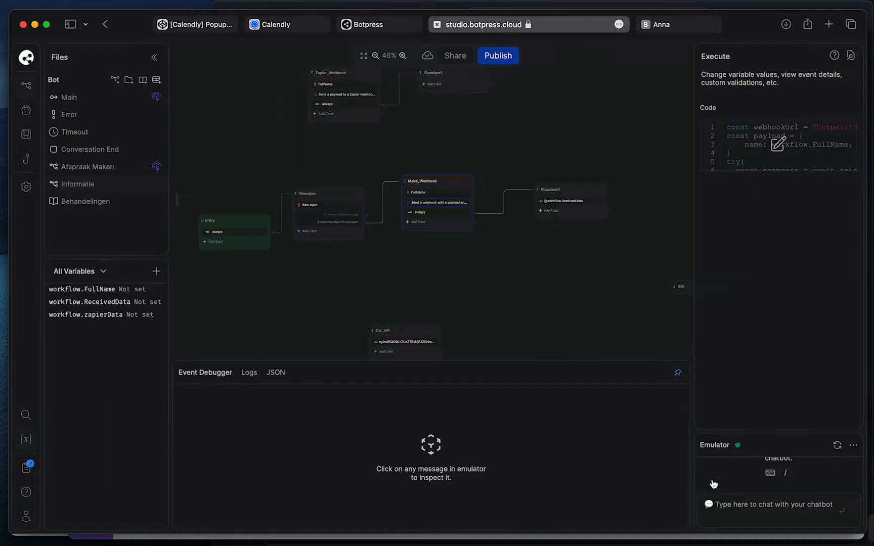
Switch to Make's Retrieval_Botpress scenario and review the Get_User_Info custom webhook settings
{"action": "key", "text": "ctrl+Up"}
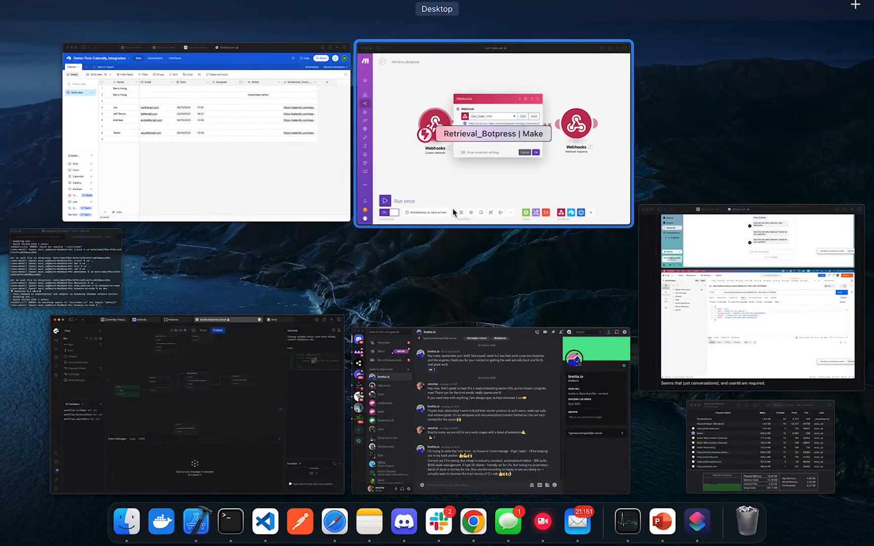
{"action": "left_click", "coordinate": [482, 179]}
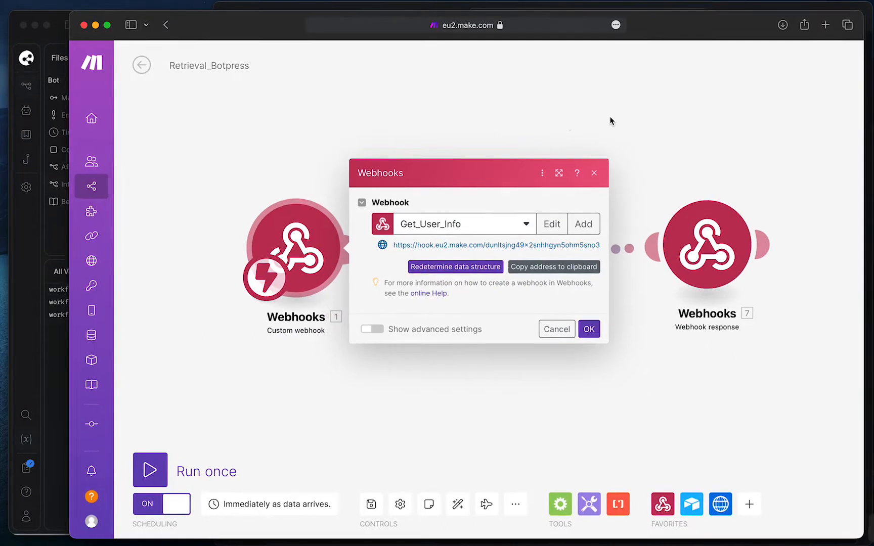
{"action": "left_click", "coordinate": [595, 174]}
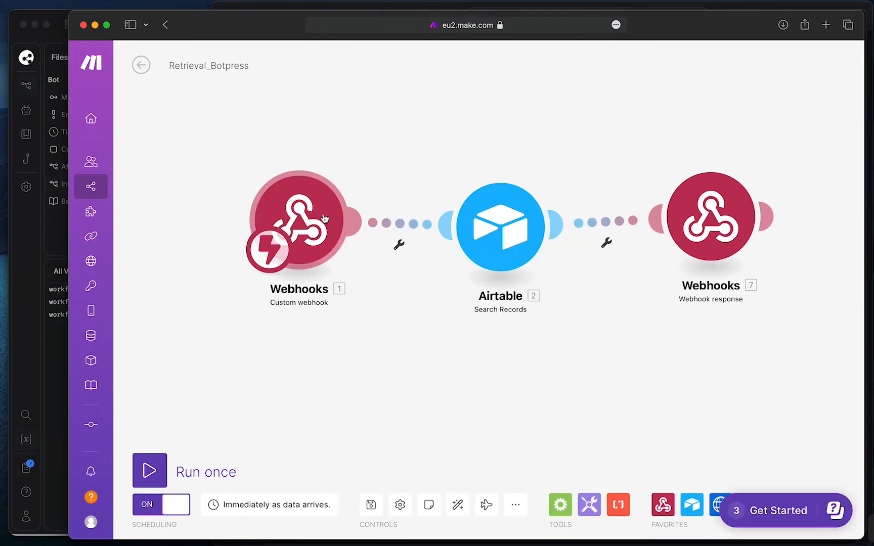
{"action": "left_click", "coordinate": [324, 219]}
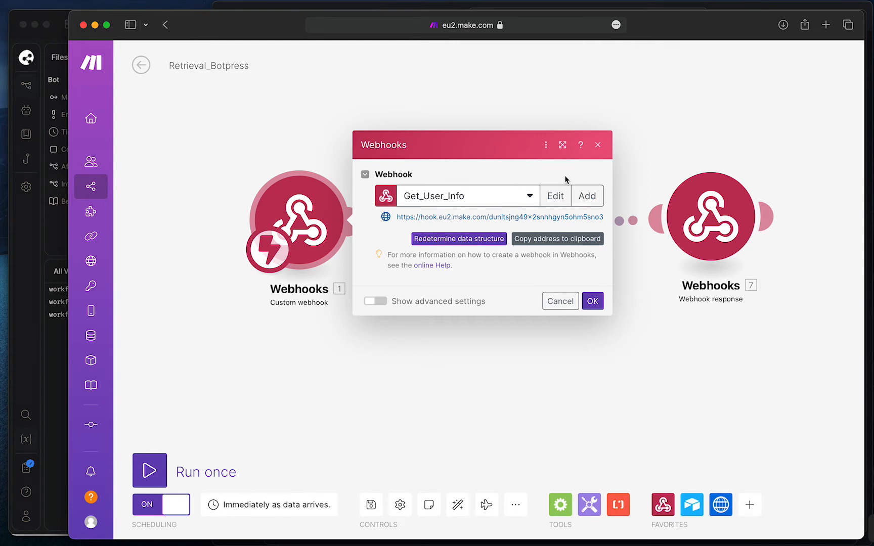
{"action": "left_click", "coordinate": [597, 144]}
Open the Airtable Search Records settings and compare them against the Airtable Clients table
{"action": "left_click", "coordinate": [474, 255]}
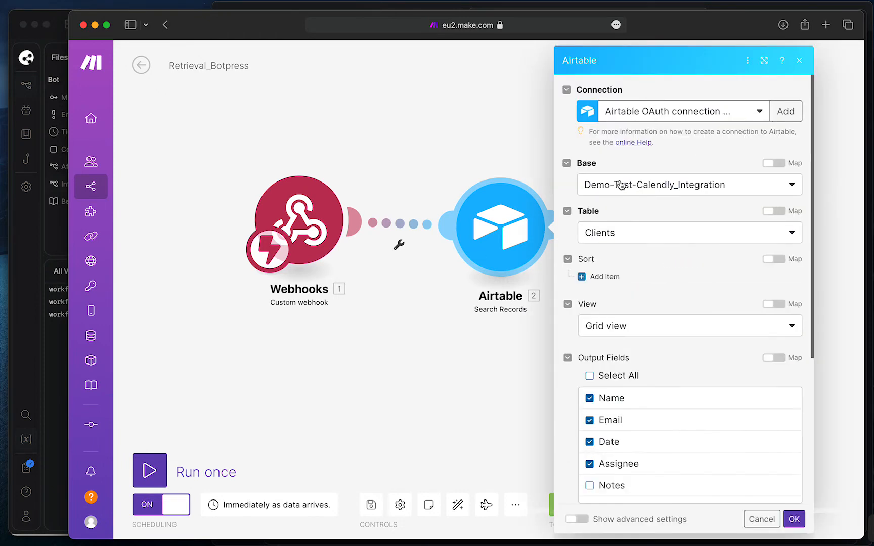
{"action": "scroll", "coordinate": [653, 163], "scroll_direction": "down", "scroll_amount": 2}
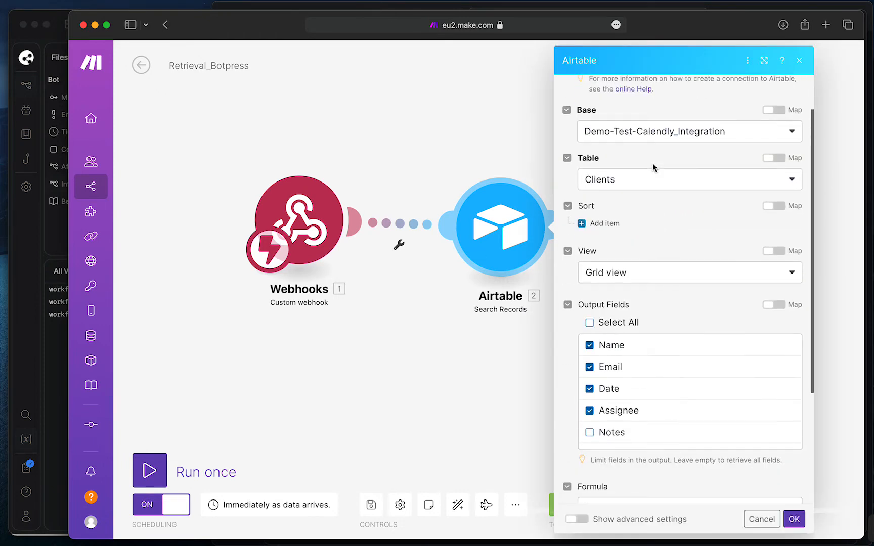
{"action": "key", "text": "ctrl+Up"}
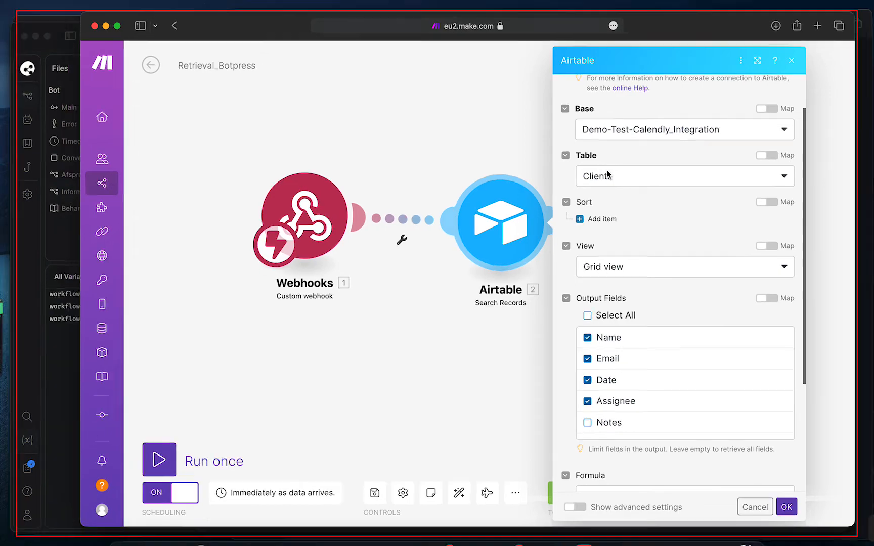
{"action": "left_click", "coordinate": [293, 164]}
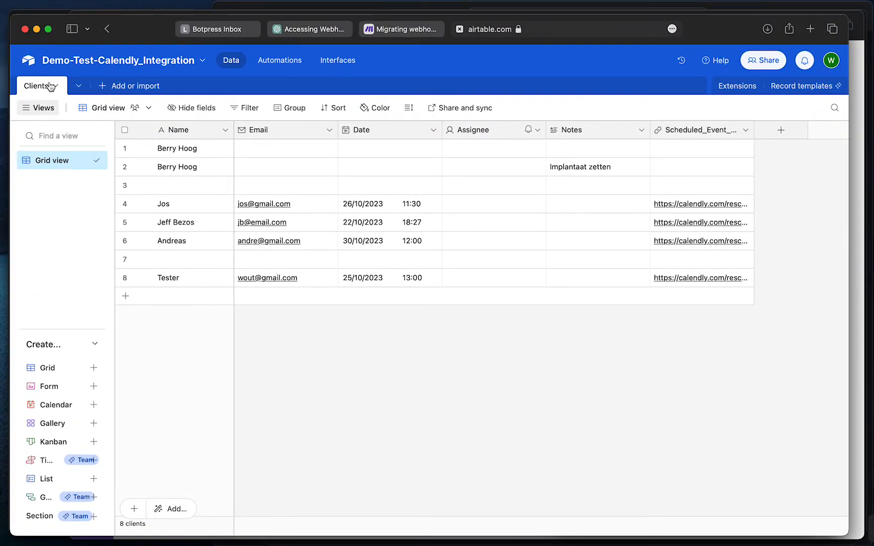
{"action": "key", "text": "ctrl+Up"}
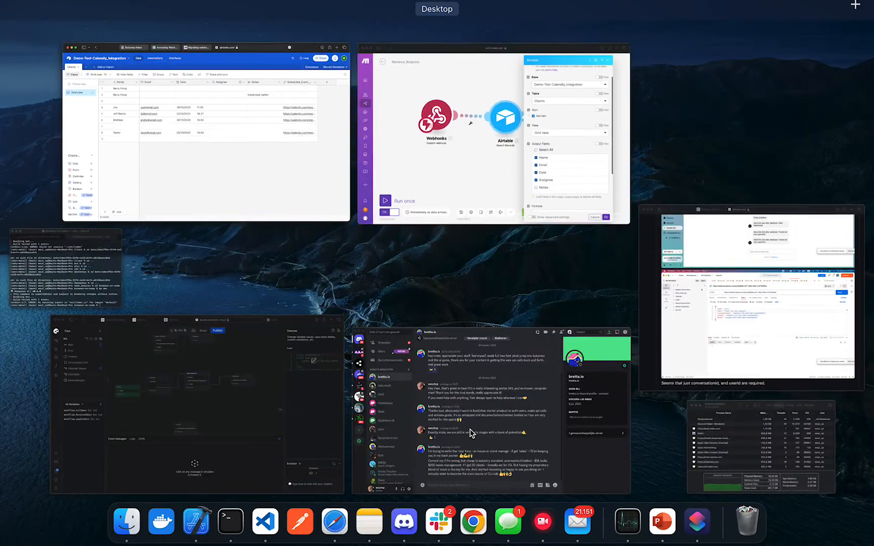
{"action": "left_click", "coordinate": [540, 182]}
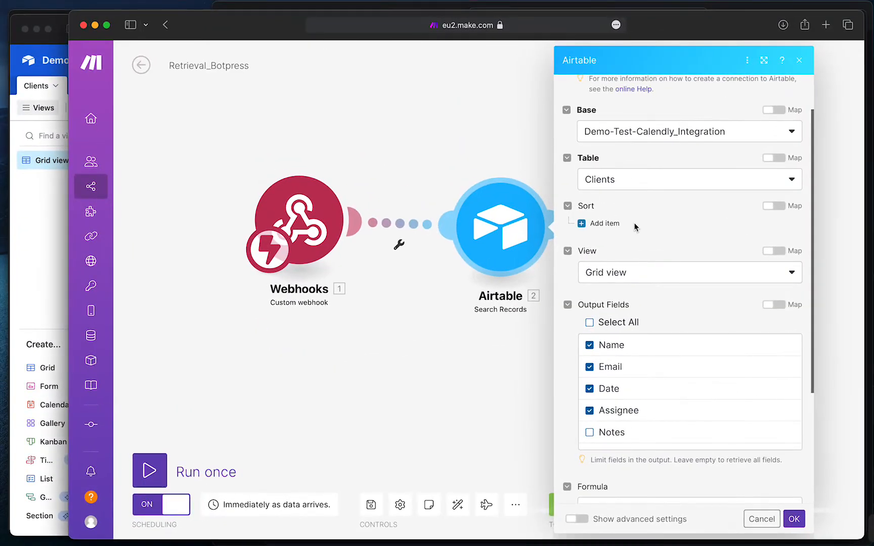
Set the search Formula to {Name}="1. name", then bring the Airtable Clients table forward
{"action": "scroll", "coordinate": [634, 222], "scroll_direction": "down", "scroll_amount": 3}
{"action": "scroll", "coordinate": [618, 175], "scroll_direction": "down", "scroll_amount": 1}
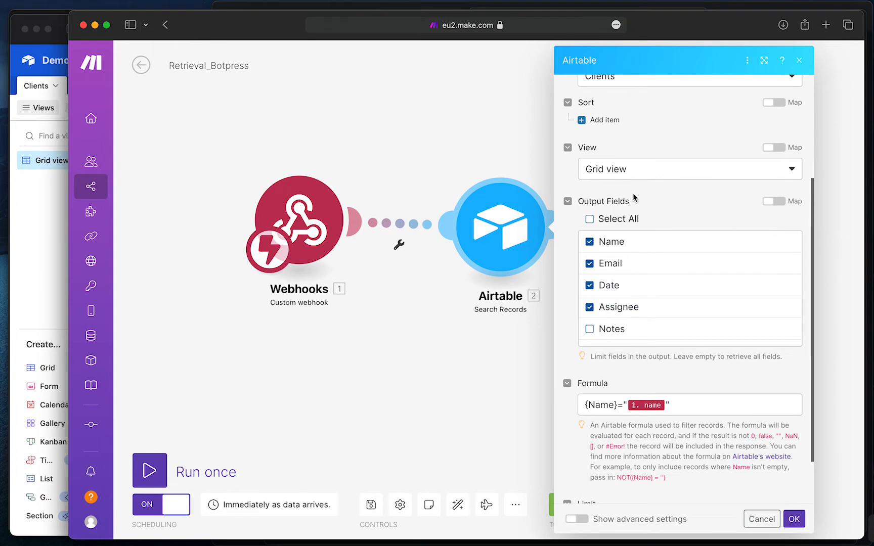
{"action": "scroll", "coordinate": [627, 197], "scroll_direction": "down", "scroll_amount": 2}
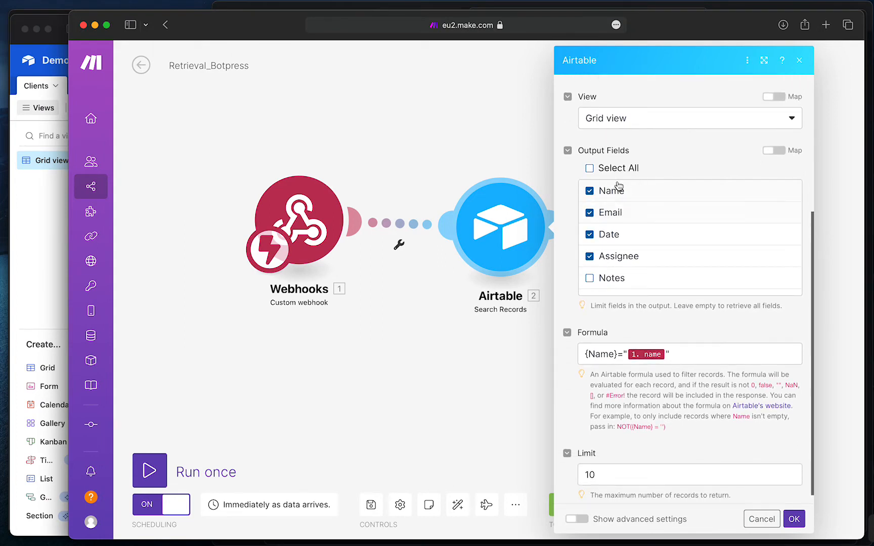
{"action": "scroll", "coordinate": [624, 215], "scroll_direction": "down", "scroll_amount": 1}
{"action": "scroll", "coordinate": [624, 215], "scroll_direction": "down", "scroll_amount": 1}
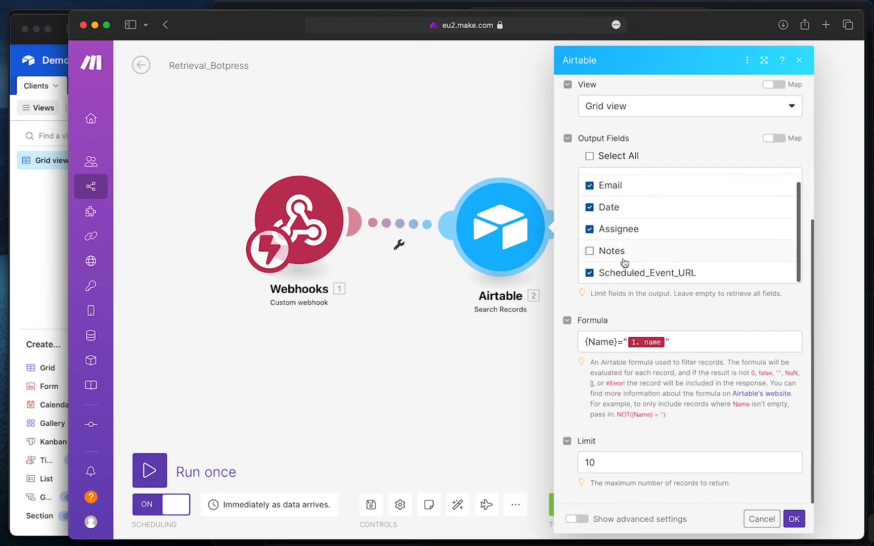
{"action": "scroll", "coordinate": [625, 212], "scroll_direction": "up", "scroll_amount": 2}
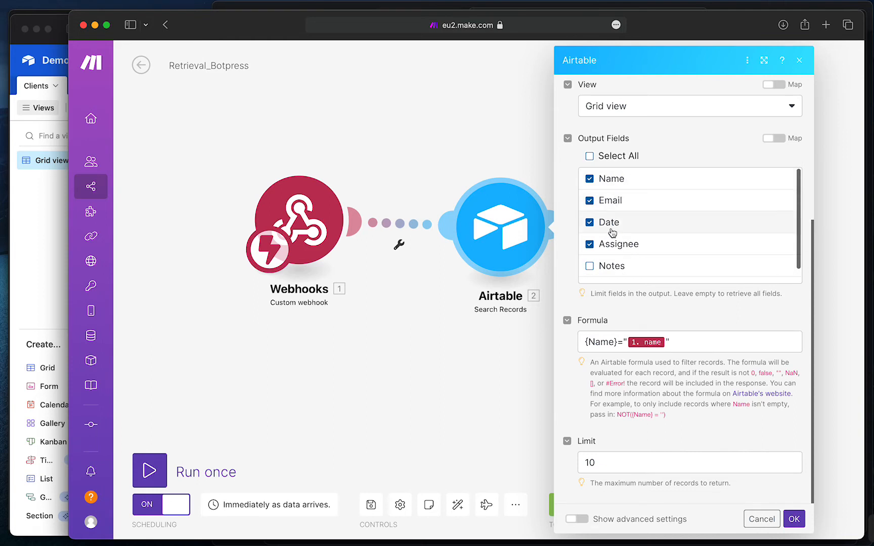
{"action": "scroll", "coordinate": [630, 253], "scroll_direction": "down", "scroll_amount": 1}
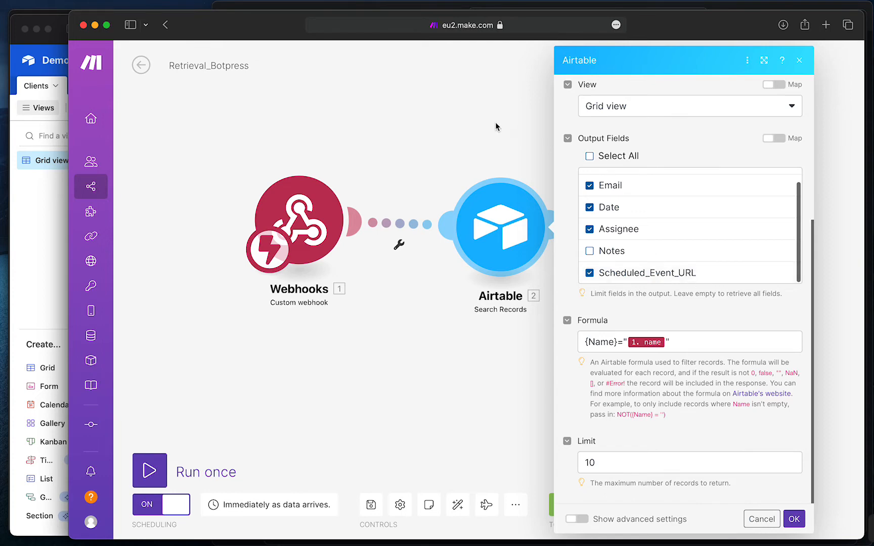
{"action": "left_click", "coordinate": [37, 240]}
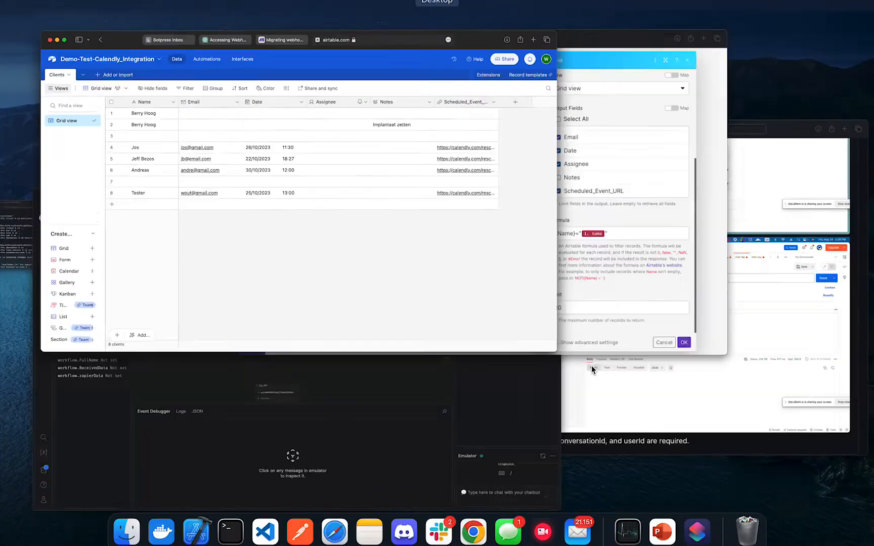
{"action": "left_click", "coordinate": [550, 135]}
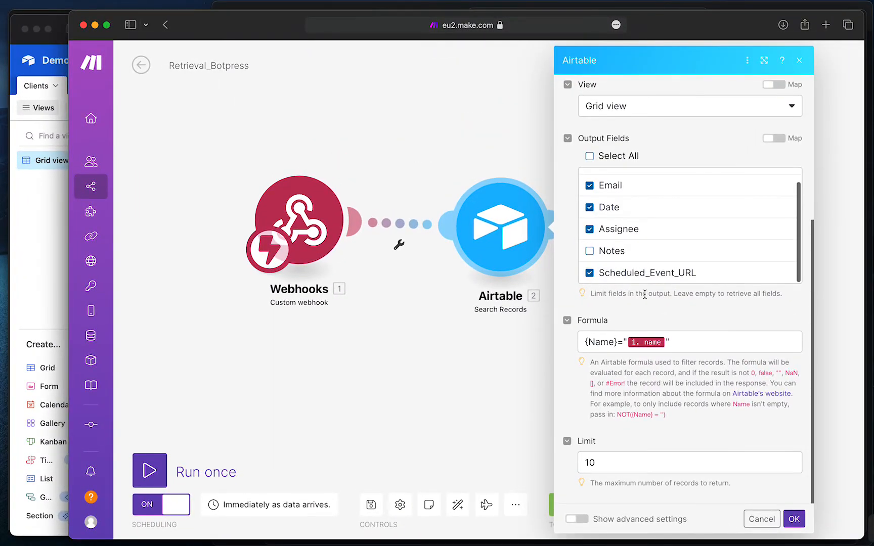
{"action": "left_click", "coordinate": [670, 343]}
{"action": "left_click", "coordinate": [54, 226]}
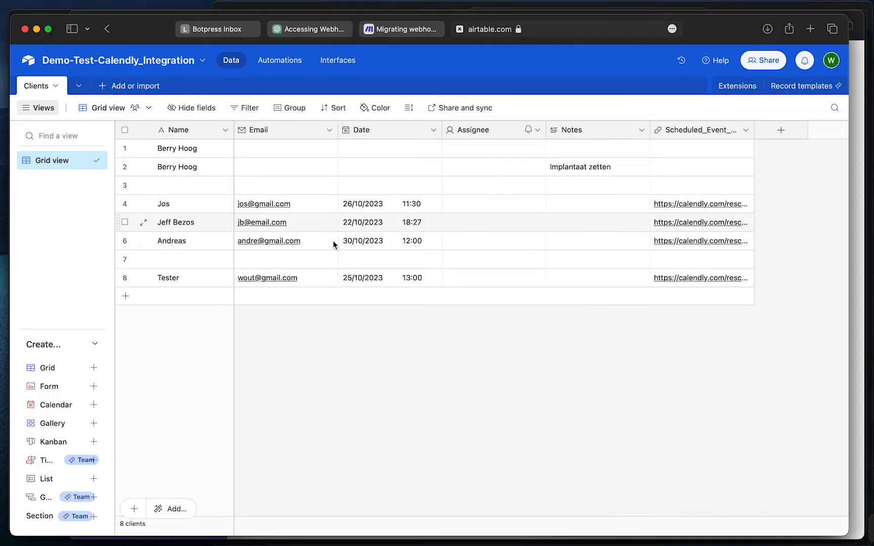
Back in Make, review the search formula {Name}="1. name" and select its {Name} reference
{"action": "key", "text": "ctrl+Up"}
{"action": "left_click", "coordinate": [552, 188]}
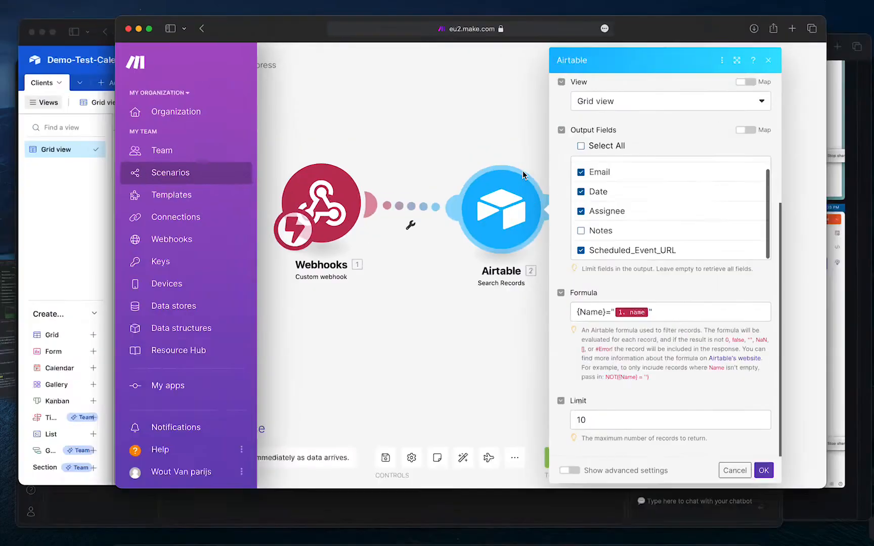
{"action": "left_click", "coordinate": [682, 343]}
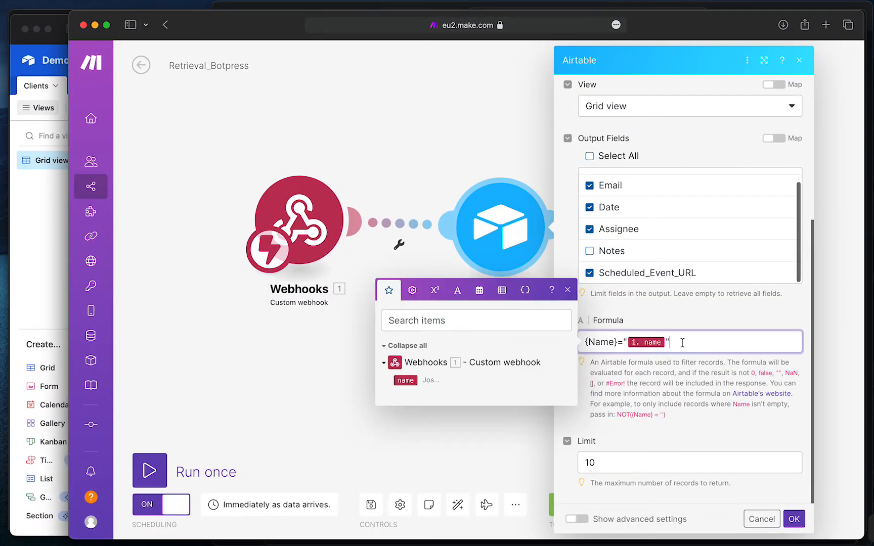
{"action": "left_click", "coordinate": [660, 313]}
{"action": "left_click", "coordinate": [689, 342]}
{"action": "left_click_drag", "start_coordinate": [616, 343], "coordinate": [587, 343]}
Check the Clients table's Name column, then bring up the Custom webhook trigger's settings
{"action": "left_click", "coordinate": [40, 243]}
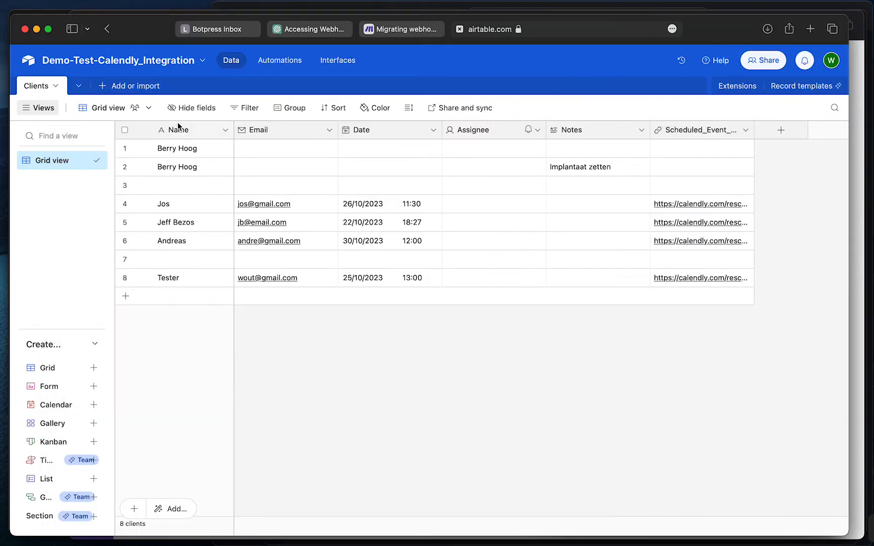
{"action": "key", "text": "ctrl+Up"}
{"action": "left_click", "coordinate": [536, 214]}
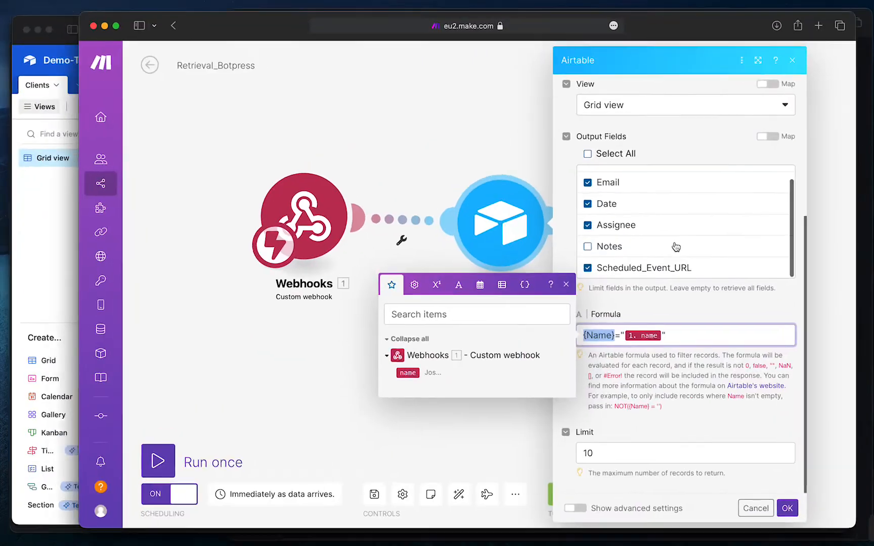
{"action": "left_click", "coordinate": [625, 342]}
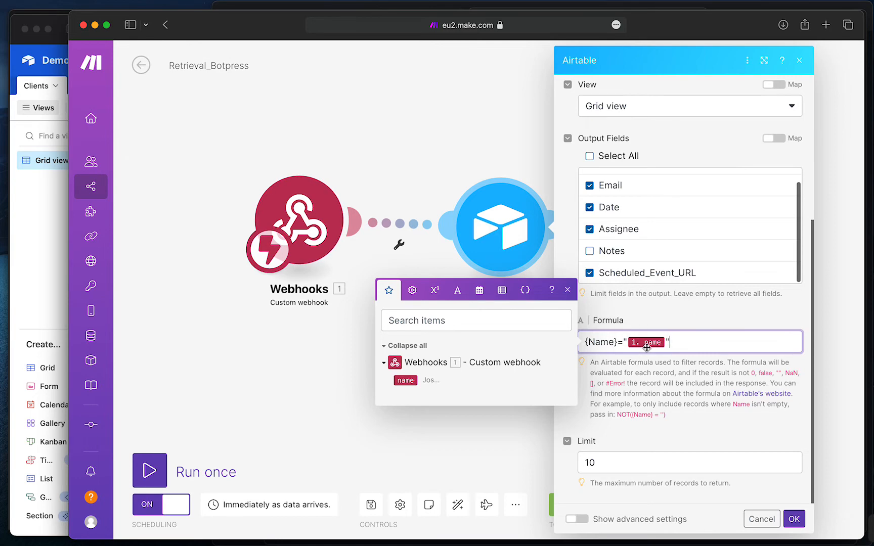
{"action": "left_click", "coordinate": [302, 225]}
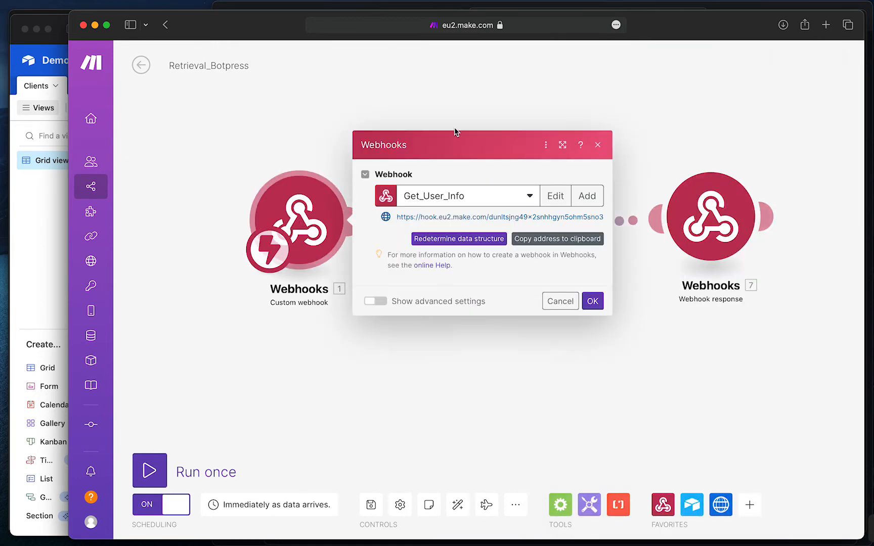
Change the Airtable Search Records Limit from 10 to 1
{"action": "left_click", "coordinate": [598, 147]}
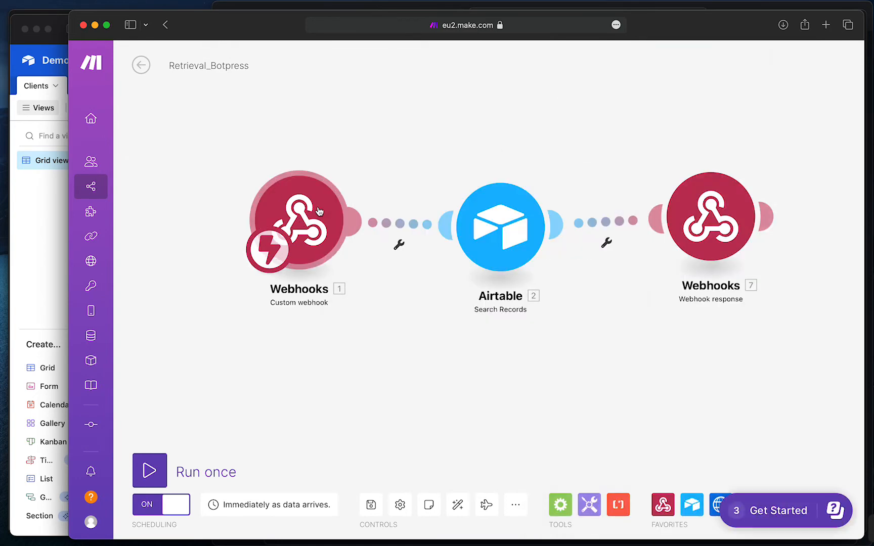
{"action": "left_click", "coordinate": [500, 227]}
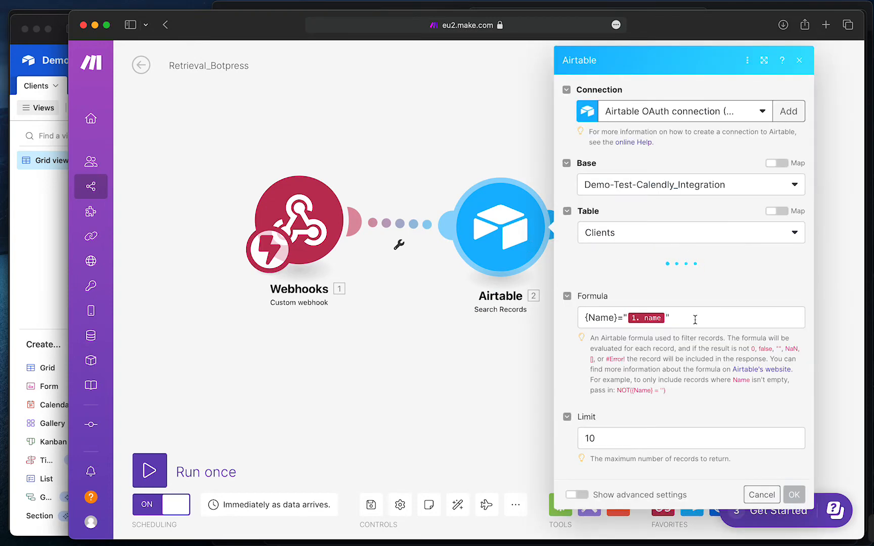
{"action": "scroll", "coordinate": [692, 288], "scroll_direction": "down", "scroll_amount": 1}
{"action": "scroll", "coordinate": [691, 289], "scroll_direction": "down", "scroll_amount": 5}
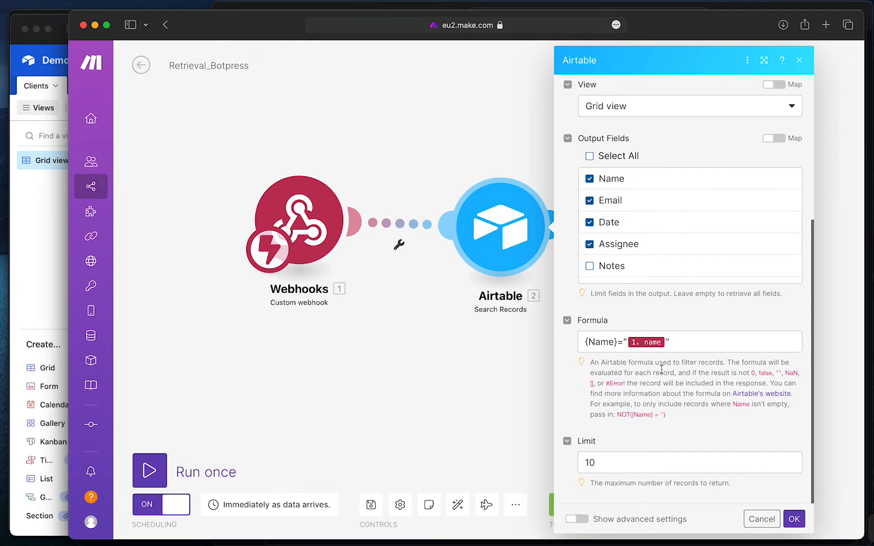
{"action": "left_click", "coordinate": [618, 469]}
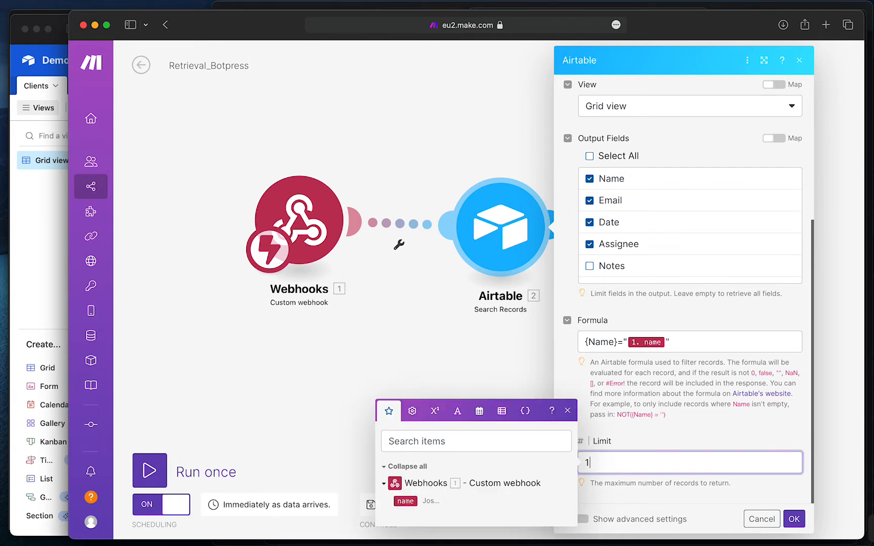
{"action": "left_click", "coordinate": [629, 430]}
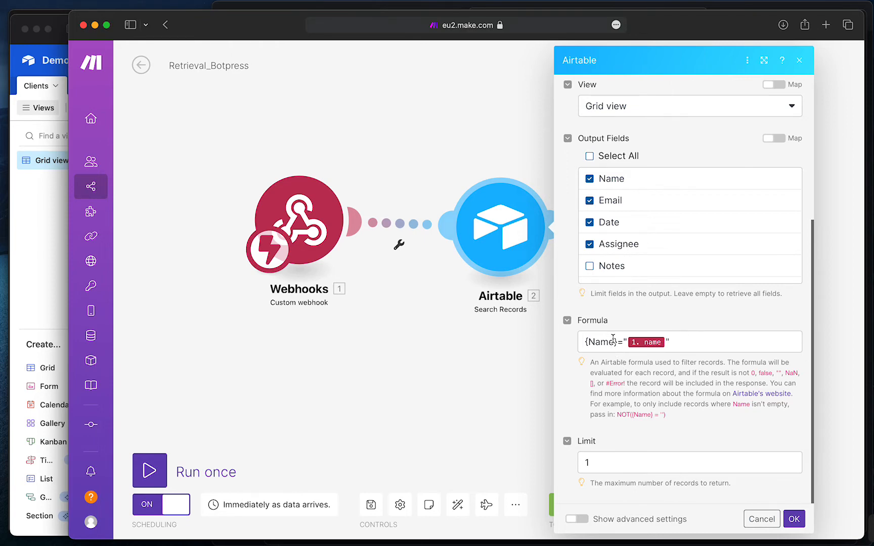
{"action": "left_click", "coordinate": [51, 247]}
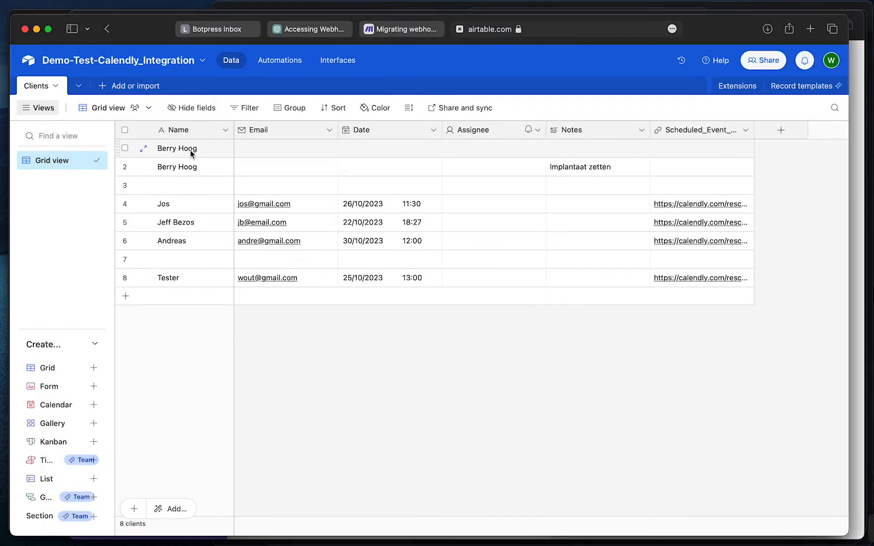
{"action": "left_click_drag", "start_coordinate": [191, 150], "coordinate": [191, 280]}
{"action": "left_click", "coordinate": [191, 345]}
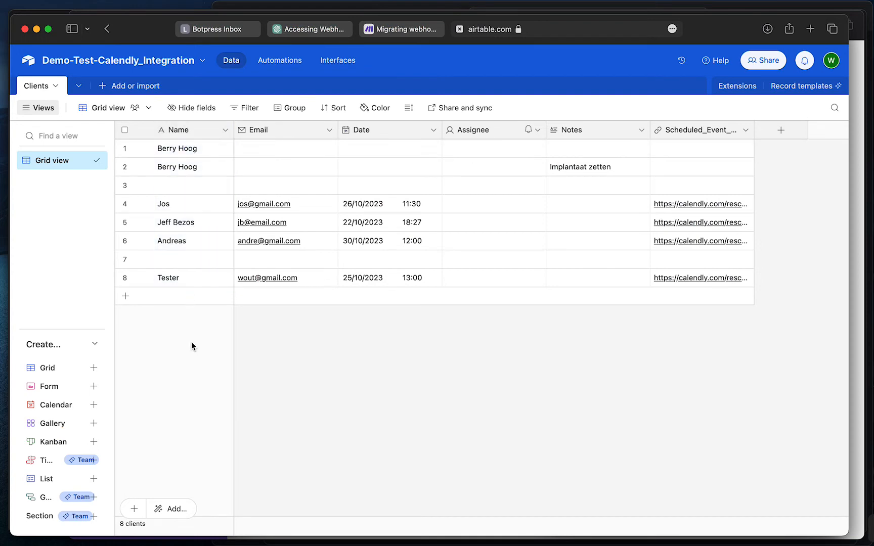
{"action": "left_click", "coordinate": [176, 205]}
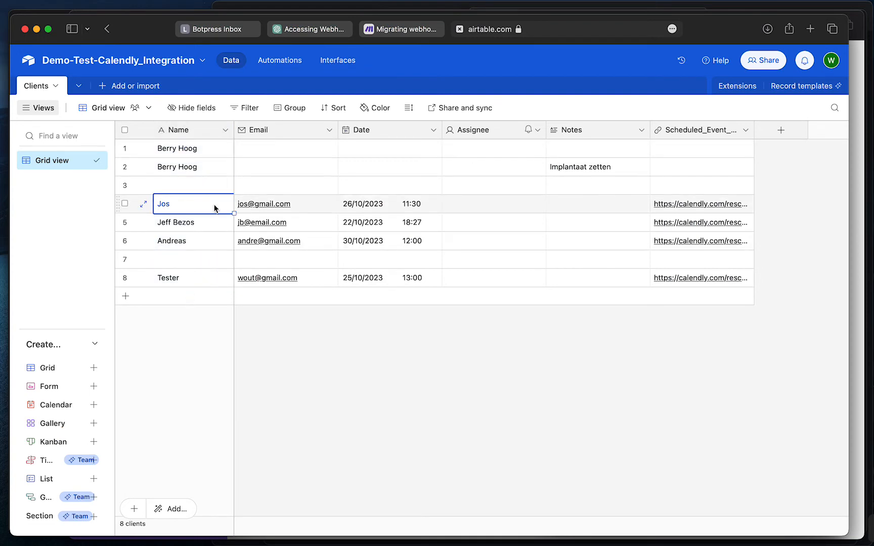
{"action": "left_click", "coordinate": [171, 306]}
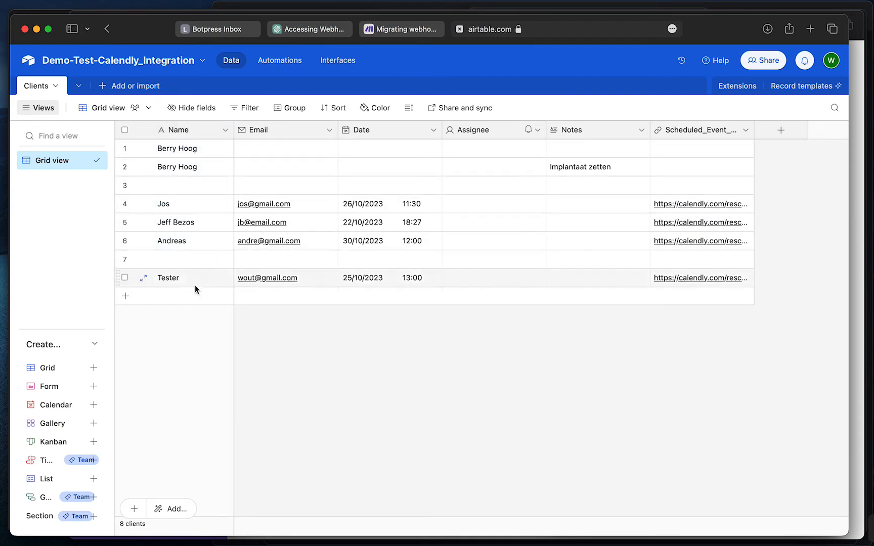
{"action": "left_click", "coordinate": [198, 225]}
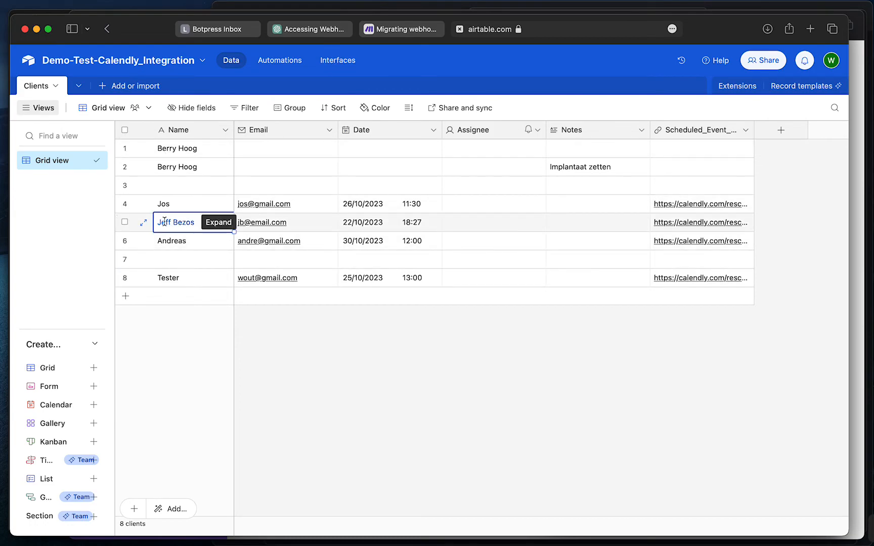
{"action": "left_click", "coordinate": [205, 308]}
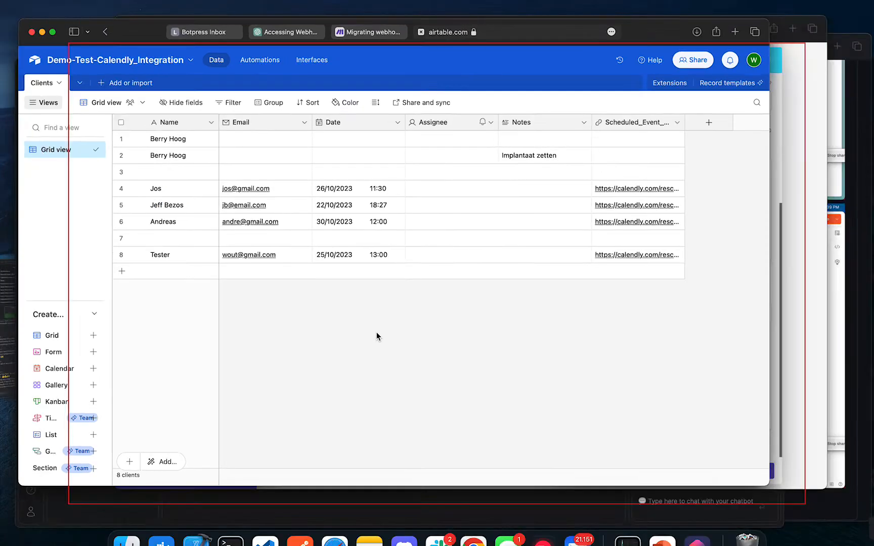
{"action": "key", "text": "ctrl+Up"}
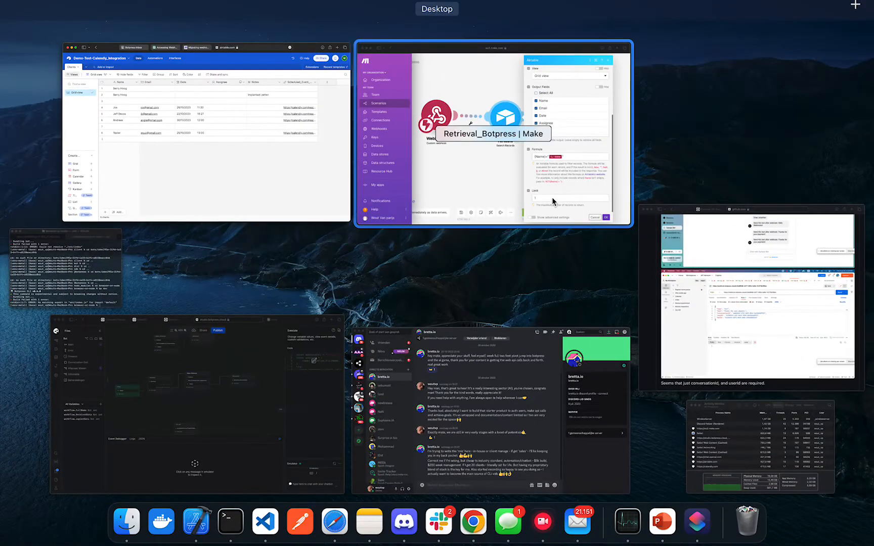
Review the Airtable search's name-matching formula and 1-record limit, then close its settings
{"action": "left_click", "coordinate": [552, 197]}
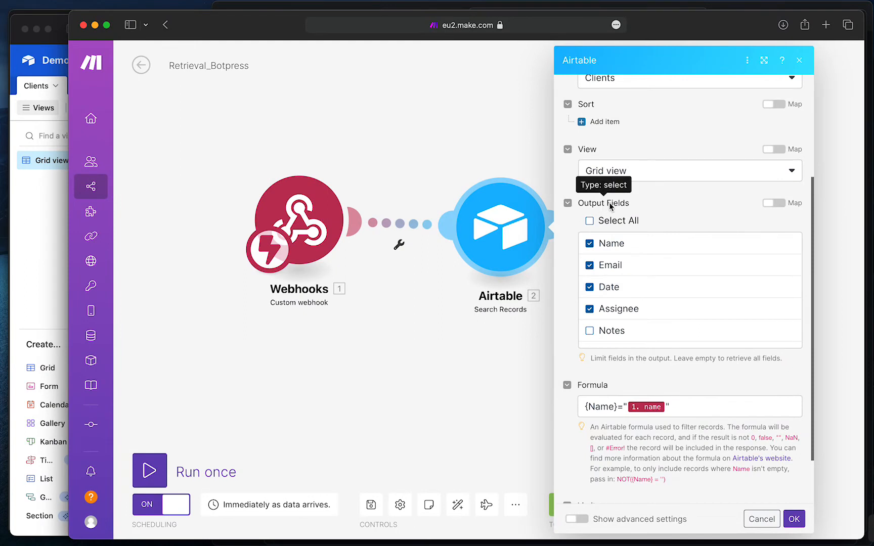
{"action": "scroll", "coordinate": [627, 233], "scroll_direction": "down", "scroll_amount": 3}
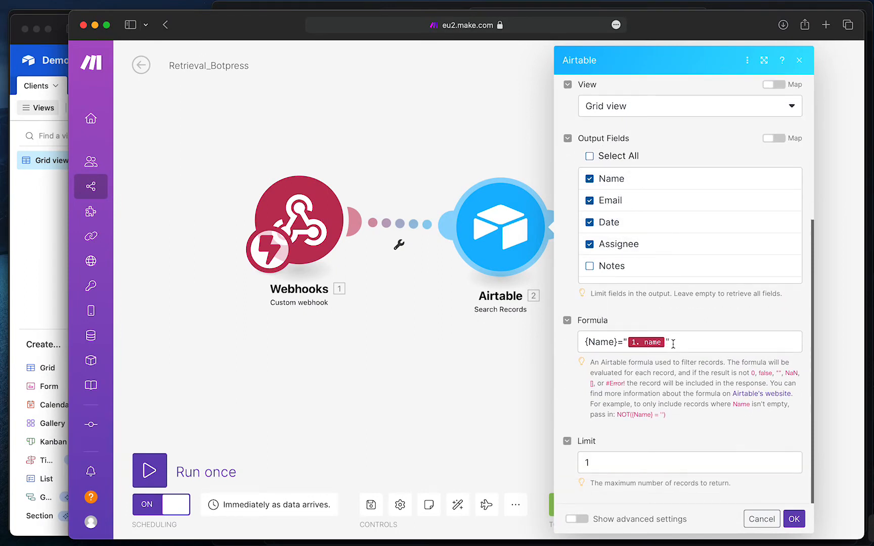
{"action": "triple_click", "coordinate": [625, 344]}
{"action": "left_click", "coordinate": [677, 340]}
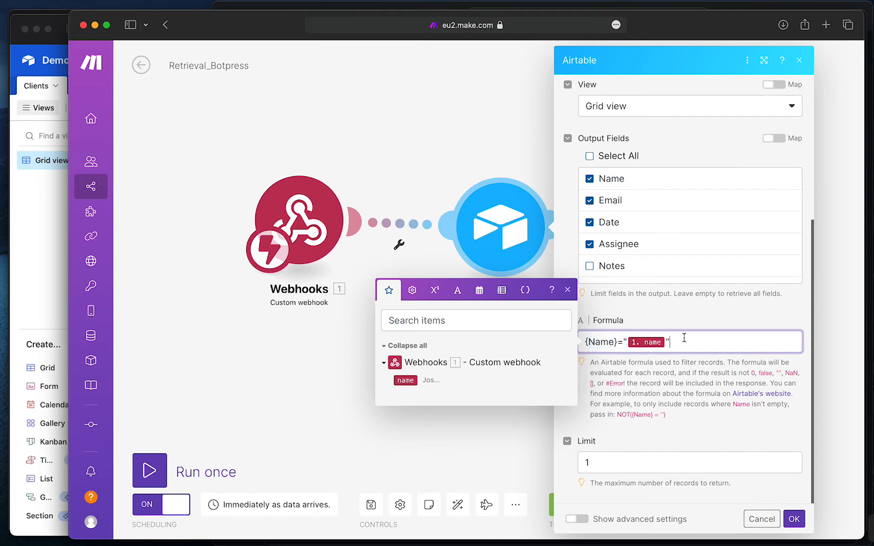
{"action": "left_click", "coordinate": [495, 427]}
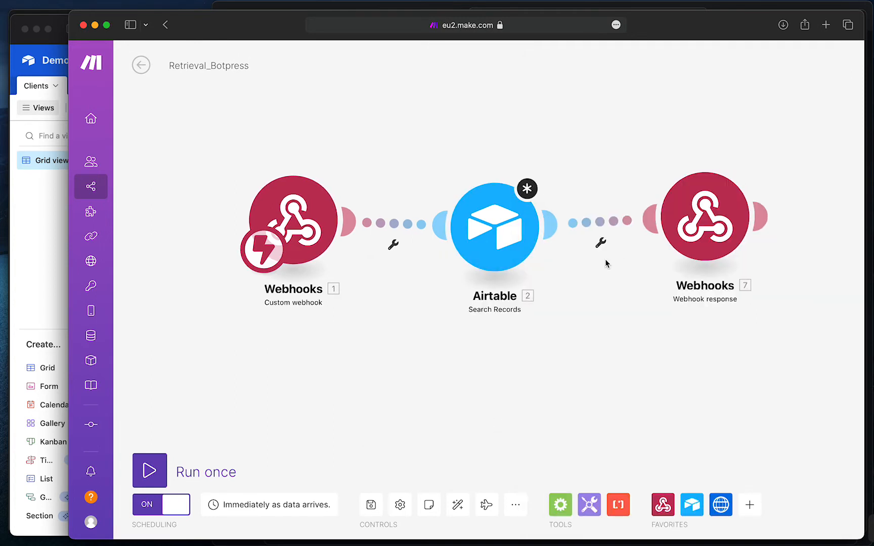
{"action": "left_click_drag", "start_coordinate": [565, 320], "coordinate": [525, 323]}
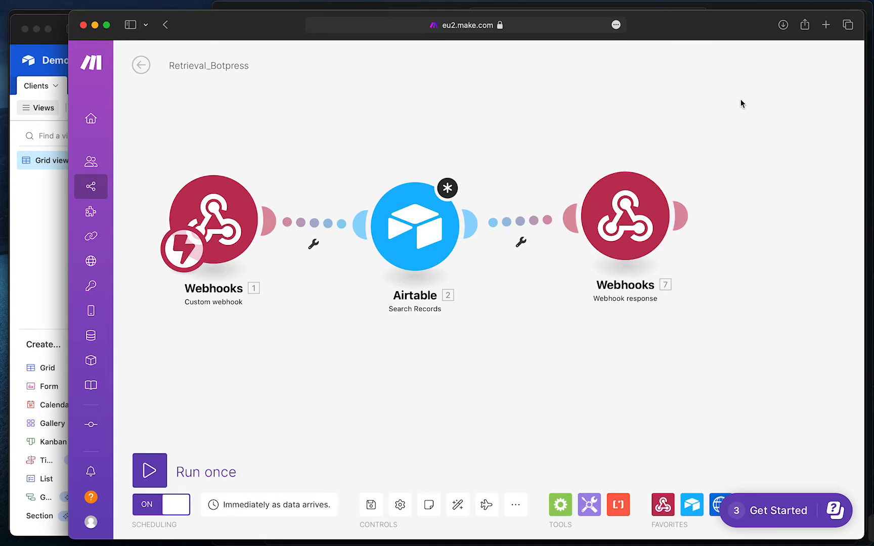
{"action": "left_click_drag", "start_coordinate": [741, 101], "coordinate": [782, 146]}
{"action": "left_click_drag", "start_coordinate": [706, 160], "coordinate": [641, 151]}
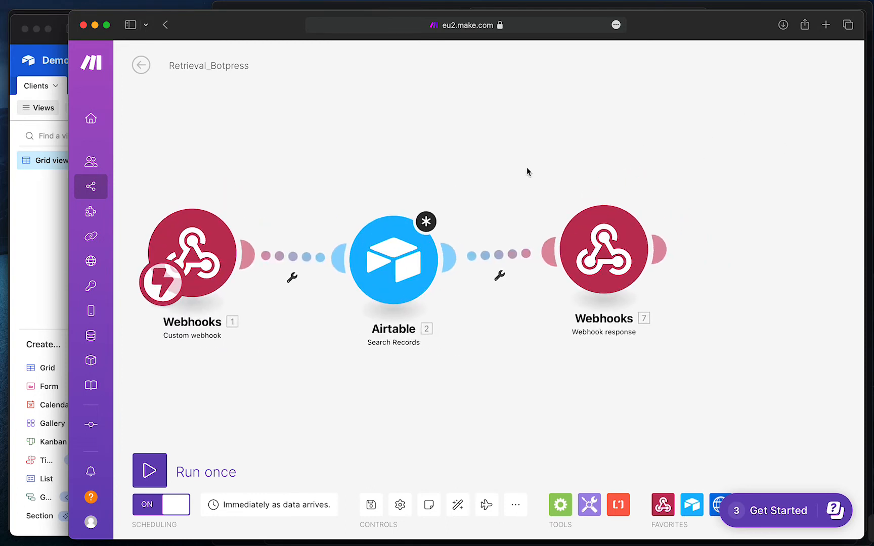
{"action": "left_click_drag", "start_coordinate": [526, 167], "coordinate": [559, 154]}
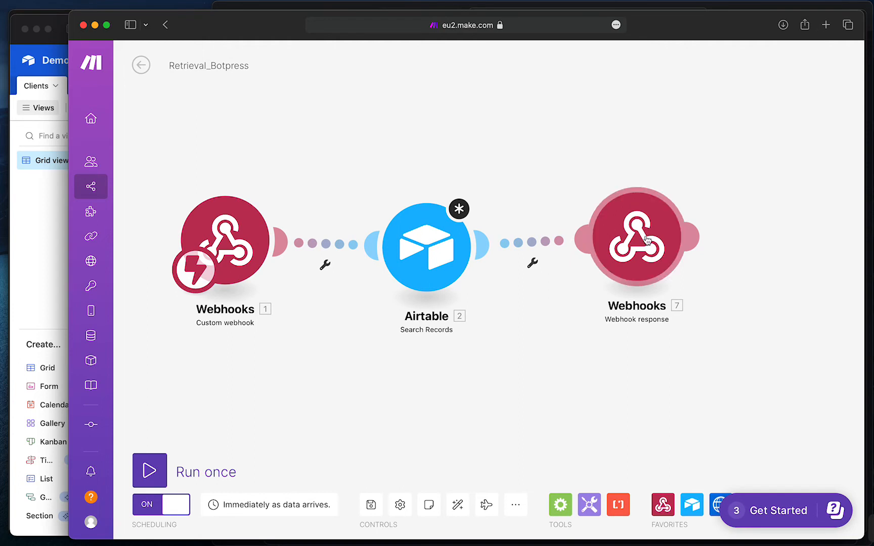
{"action": "mouse_move", "coordinate": [624, 125]}
{"action": "left_mouse_down"}
{"action": "mouse_move", "coordinate": [603, 141]}
{"action": "mouse_move", "coordinate": [623, 136]}
{"action": "left_mouse_up"}
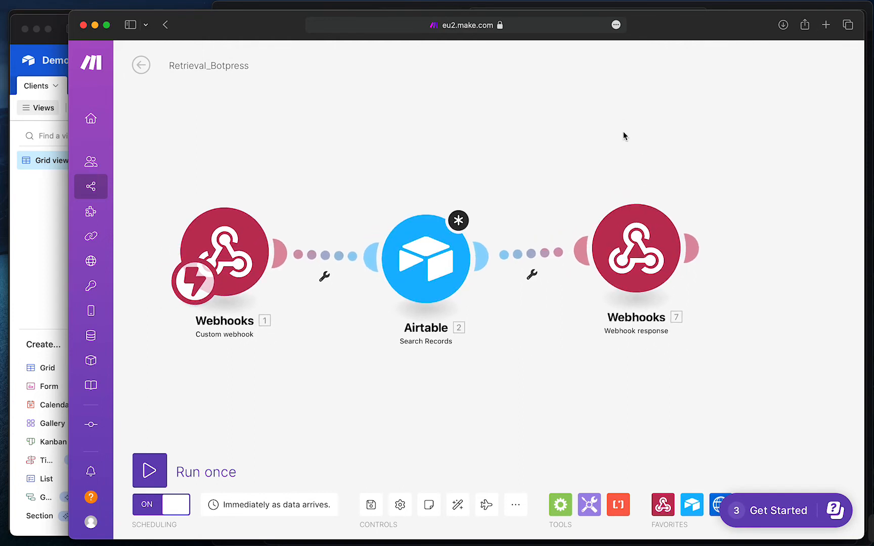
{"action": "left_click", "coordinate": [630, 256]}
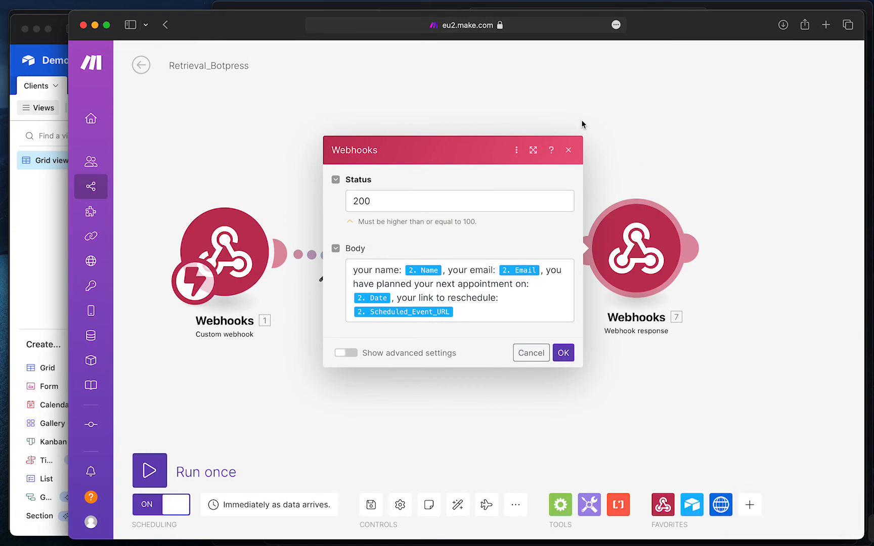
{"action": "left_click", "coordinate": [568, 150]}
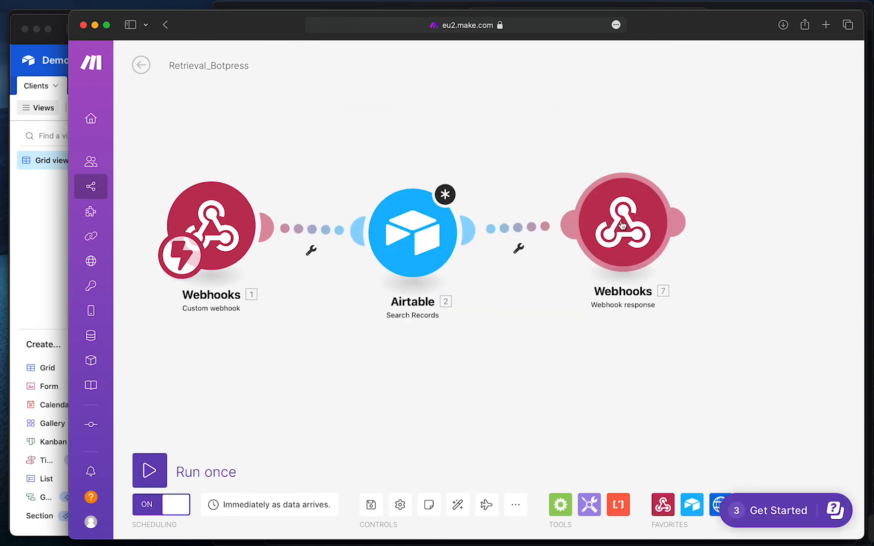
{"action": "left_click", "coordinate": [622, 225]}
{"action": "left_click", "coordinate": [574, 129]}
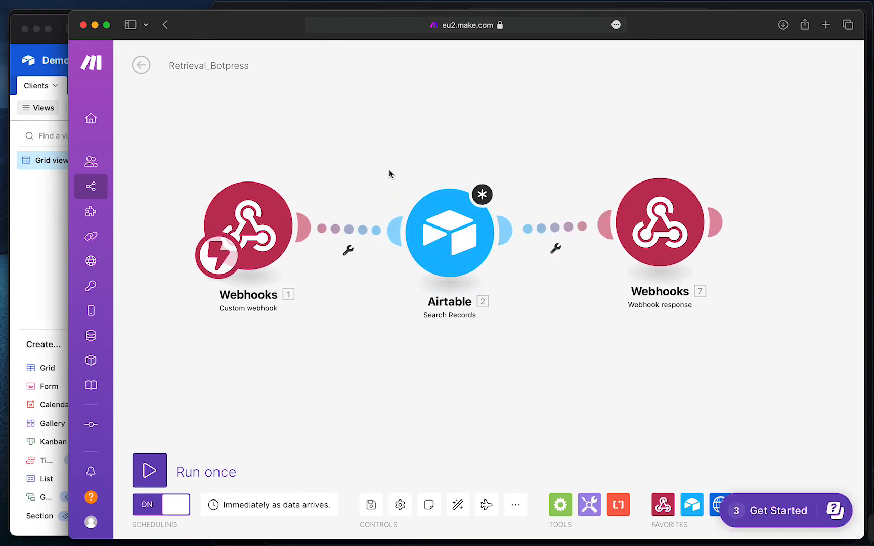
{"action": "key", "text": "ctrl+Up"}
Walk through the Make_Webhook code that posts FullName and stores ReceivedData, then close the editor
{"action": "left_click", "coordinate": [335, 351]}
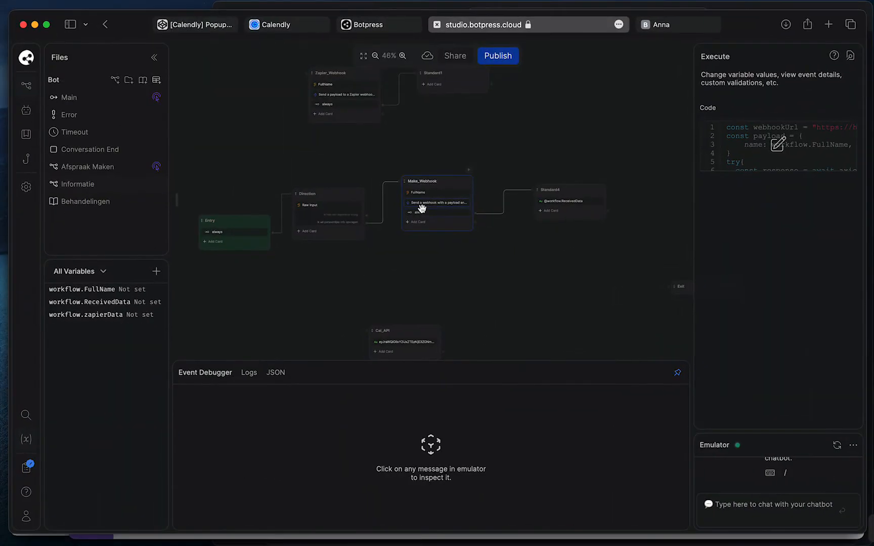
{"action": "left_click", "coordinate": [782, 143]}
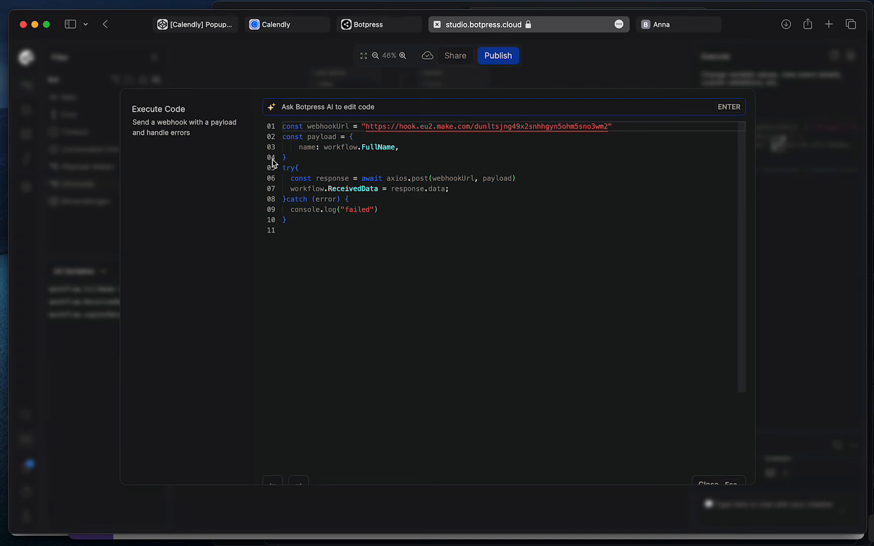
{"action": "left_click_drag", "start_coordinate": [271, 166], "coordinate": [272, 192]}
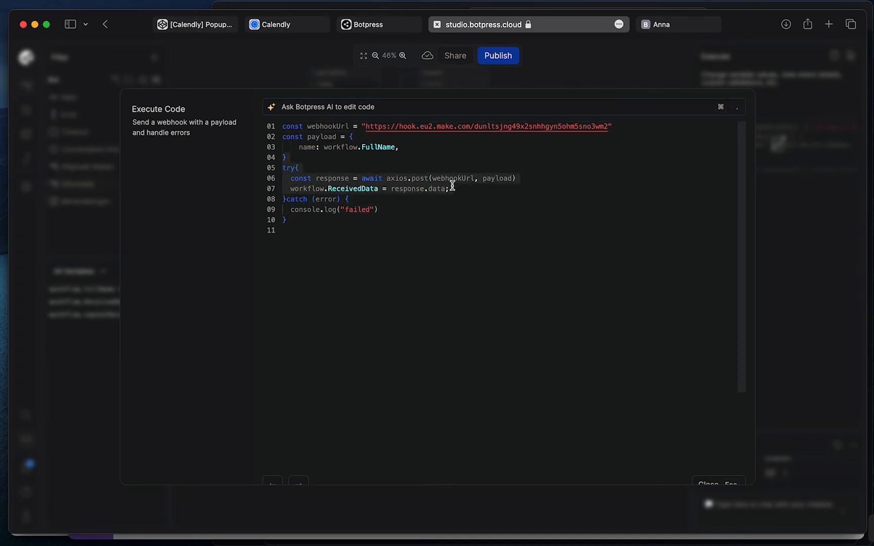
{"action": "left_click_drag", "start_coordinate": [273, 161], "coordinate": [273, 215]}
{"action": "left_click_drag", "start_coordinate": [271, 165], "coordinate": [272, 190]}
{"action": "left_click", "coordinate": [710, 482]}
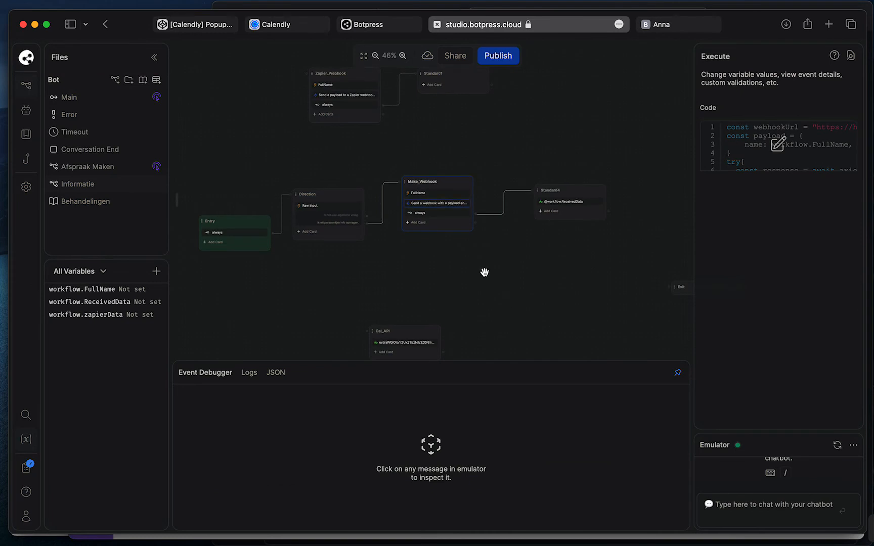
Check that the Standard4 reply node's message sends workflow.ReceivedData
{"action": "left_click_drag", "start_coordinate": [463, 274], "coordinate": [386, 265]}
{"action": "right_click", "coordinate": [387, 265]}
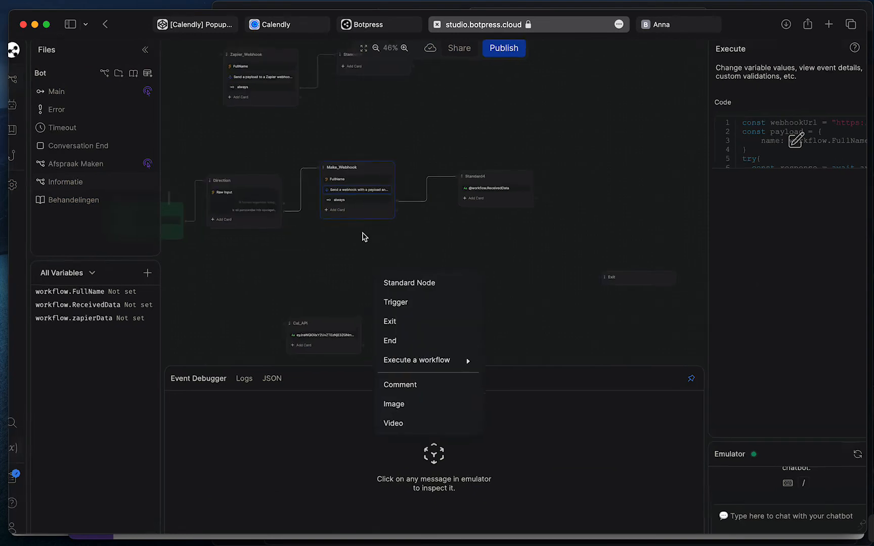
{"action": "left_click", "coordinate": [355, 242]}
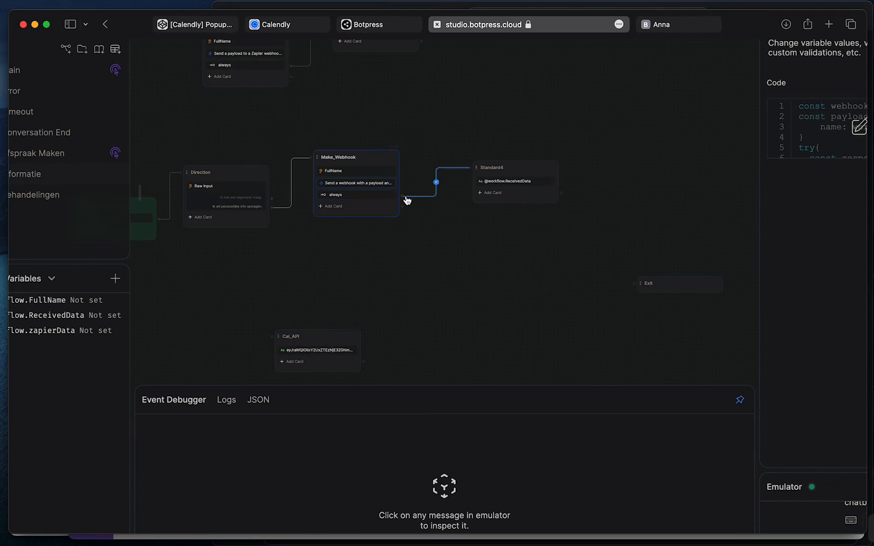
{"action": "scroll", "coordinate": [637, 145], "scroll_direction": "up", "scroll_amount": 3}
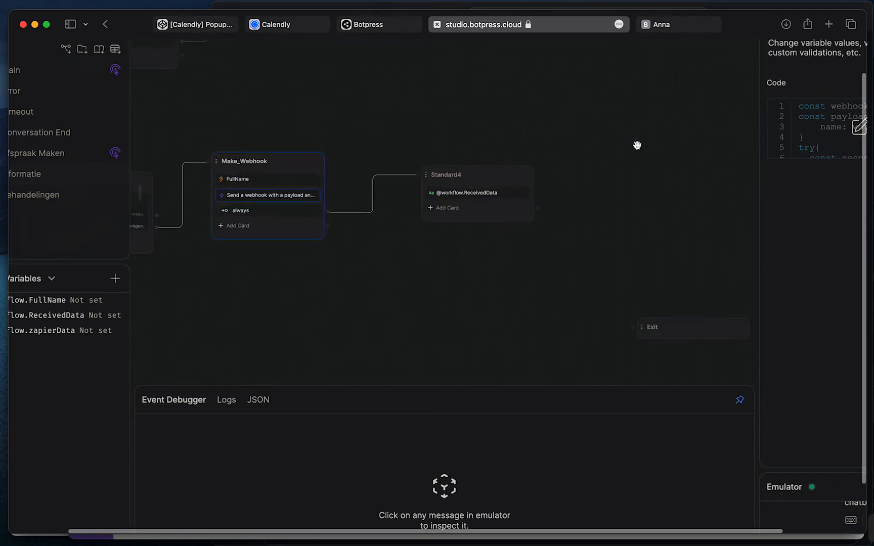
{"action": "left_click", "coordinate": [468, 193]}
{"action": "scroll", "coordinate": [795, 131], "scroll_direction": "down", "scroll_amount": 3}
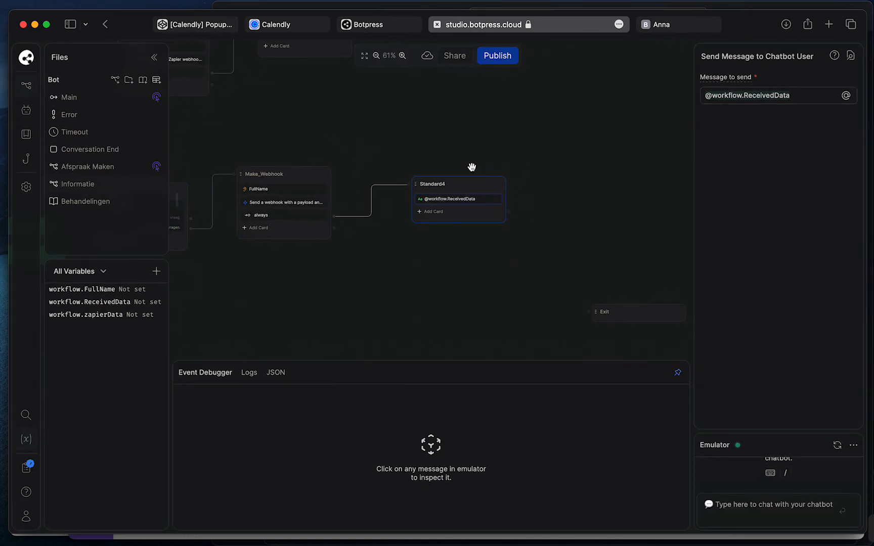
{"action": "left_click_drag", "start_coordinate": [431, 122], "coordinate": [525, 121]}
{"action": "scroll", "coordinate": [526, 124], "scroll_direction": "down", "scroll_amount": 3}
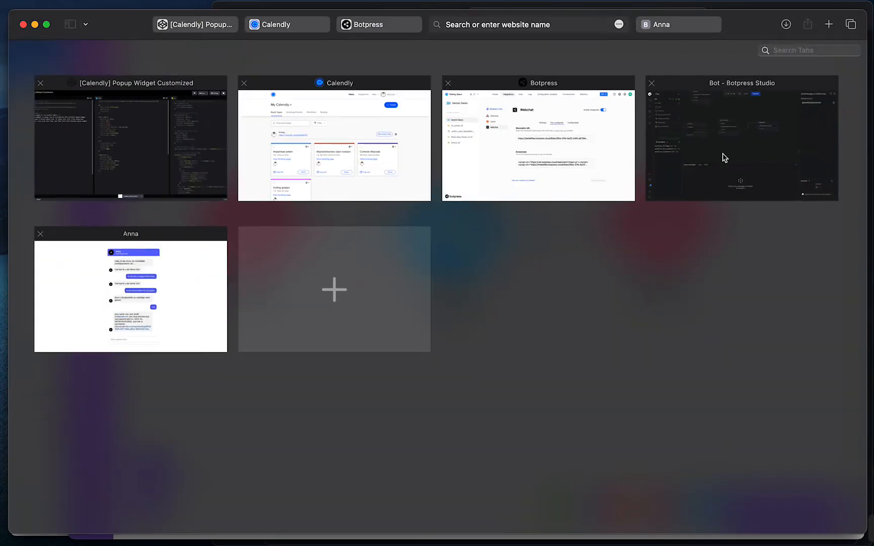
Bring the Make Retrieval_Botpress scenario window to the front
{"action": "left_click", "coordinate": [723, 157]}
{"action": "left_click", "coordinate": [455, 147]}
{"action": "left_click_drag", "start_coordinate": [451, 142], "coordinate": [519, 143]}
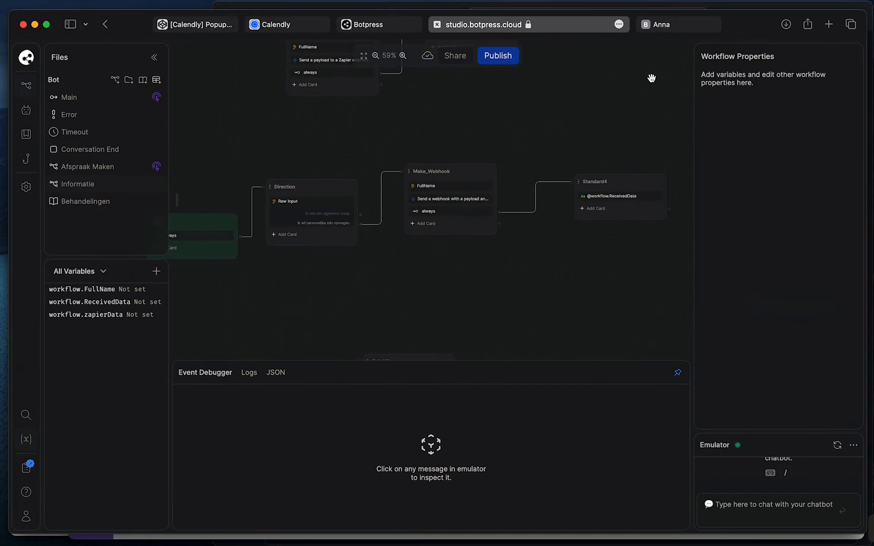
{"action": "key", "text": "ctrl+Up"}
{"action": "left_click", "coordinate": [515, 164]}
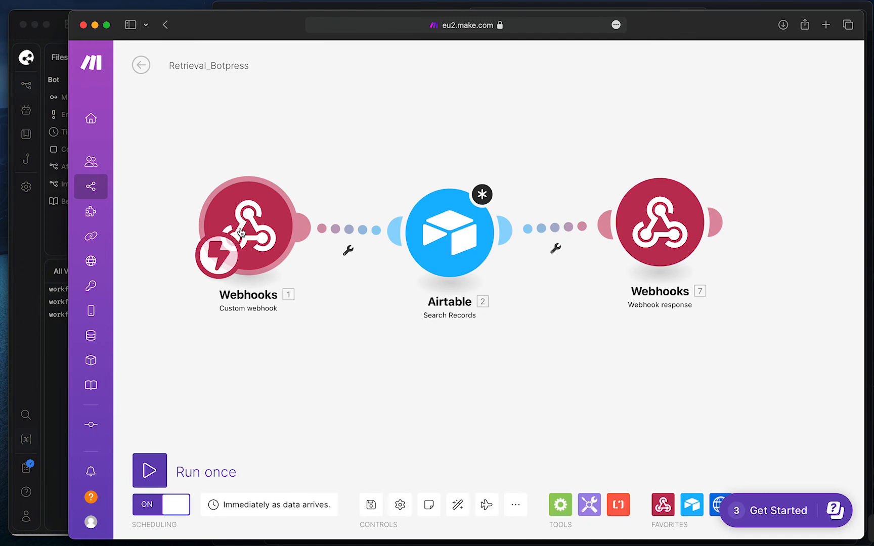
{"action": "left_click", "coordinate": [440, 245]}
{"action": "scroll", "coordinate": [605, 207], "scroll_direction": "down", "scroll_amount": 5}
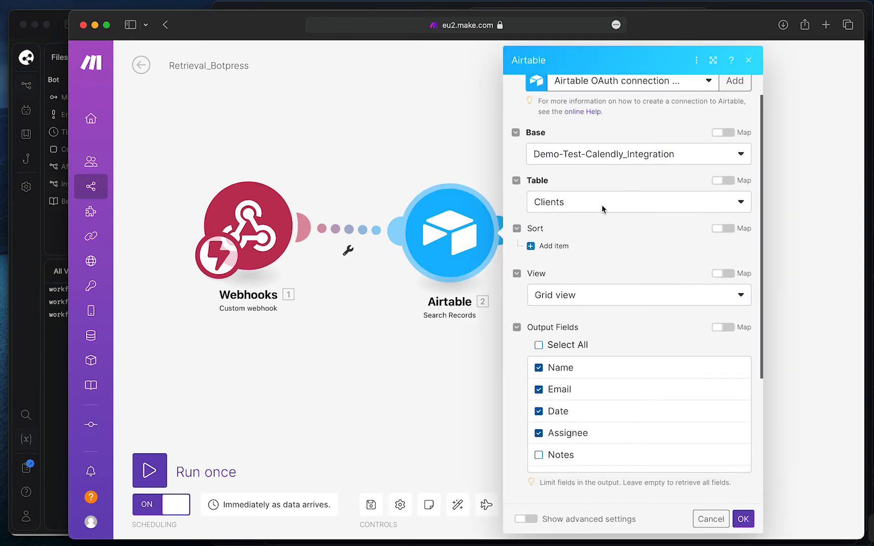
{"action": "left_click_drag", "start_coordinate": [628, 404], "coordinate": [534, 403]}
{"action": "left_click", "coordinate": [634, 405]}
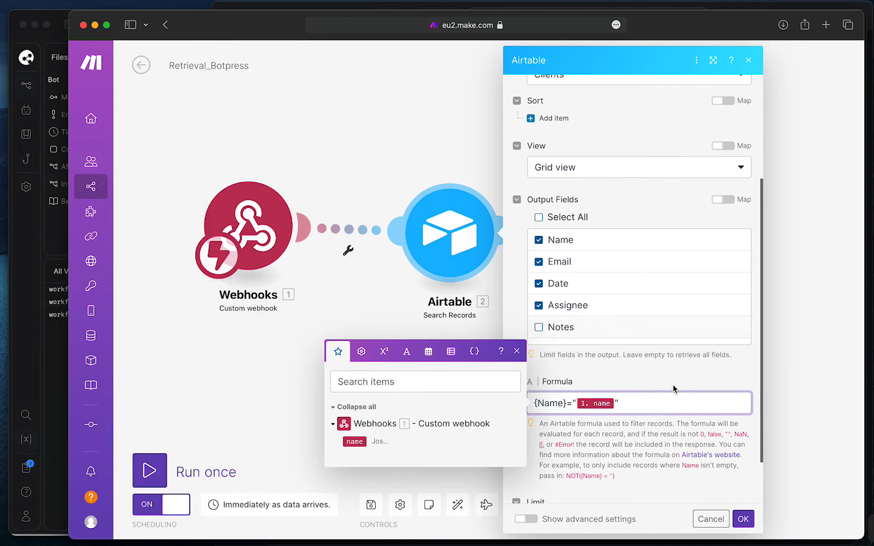
{"action": "left_click", "coordinate": [511, 222]}
{"action": "left_click", "coordinate": [422, 155]}
{"action": "left_click", "coordinate": [681, 223]}
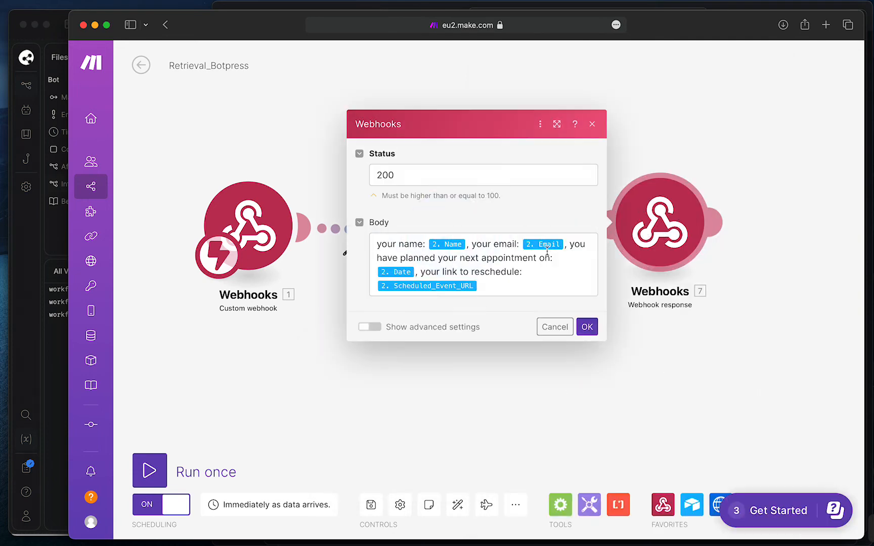
{"action": "left_click", "coordinate": [500, 290]}
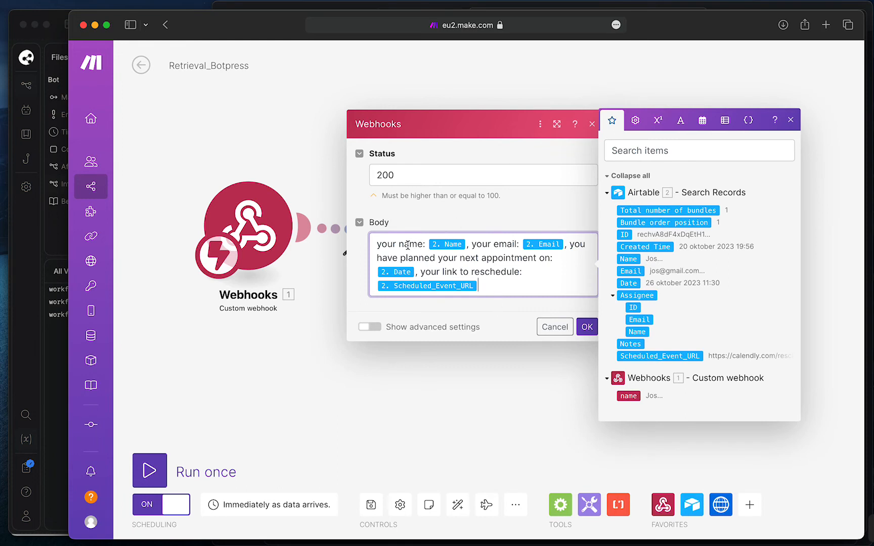
{"action": "left_click_drag", "start_coordinate": [472, 245], "coordinate": [570, 246]}
{"action": "left_click", "coordinate": [569, 245]}
{"action": "left_click_drag", "start_coordinate": [427, 257], "coordinate": [531, 279]}
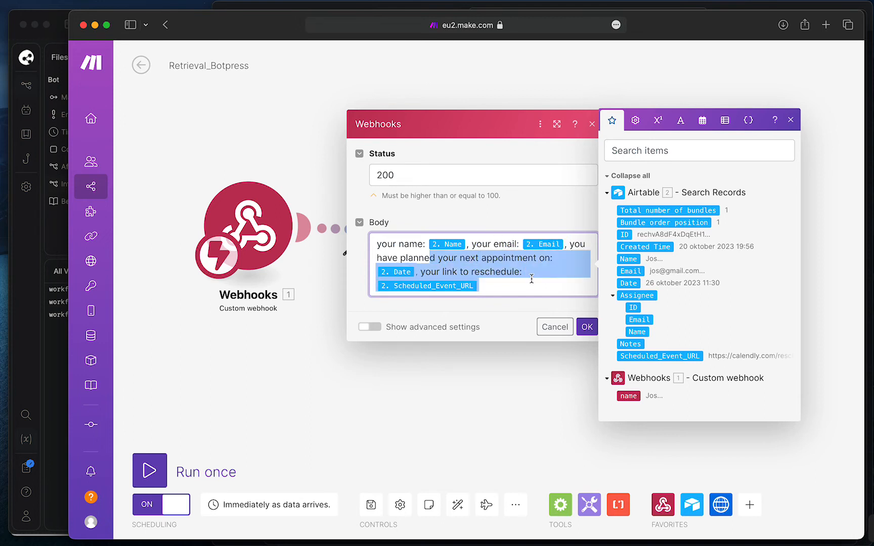
{"action": "left_click", "coordinate": [511, 281]}
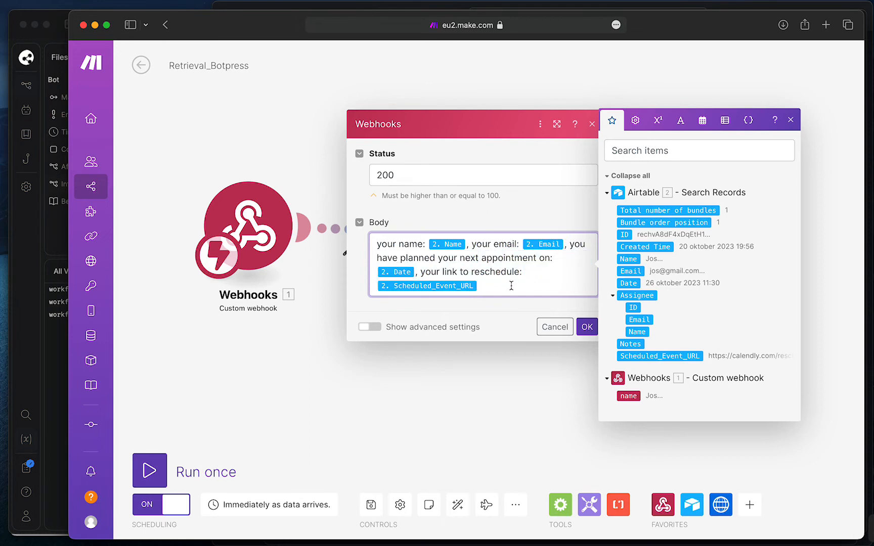
{"action": "left_click", "coordinate": [586, 327]}
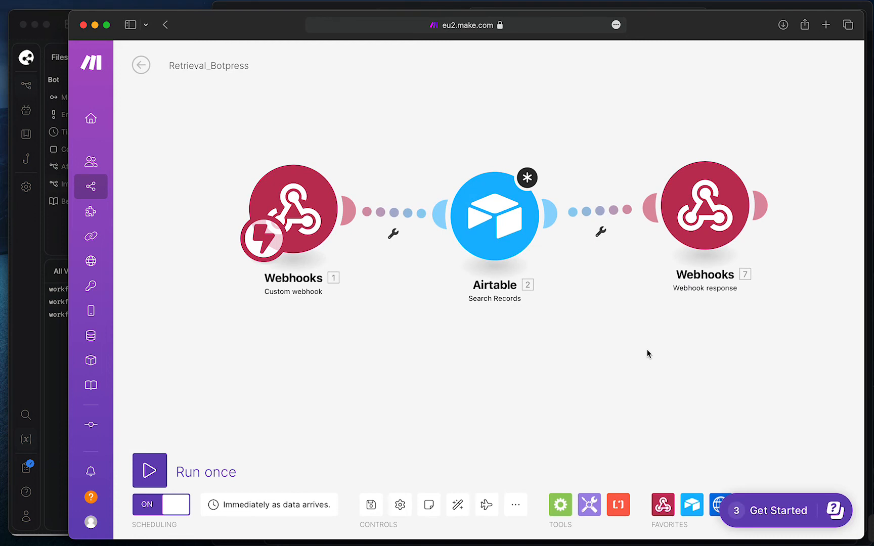
Tidy the Retrieval_Botpress layout by moving the Airtable module and recentring the modules
{"action": "left_click_drag", "start_coordinate": [647, 351], "coordinate": [601, 349]}
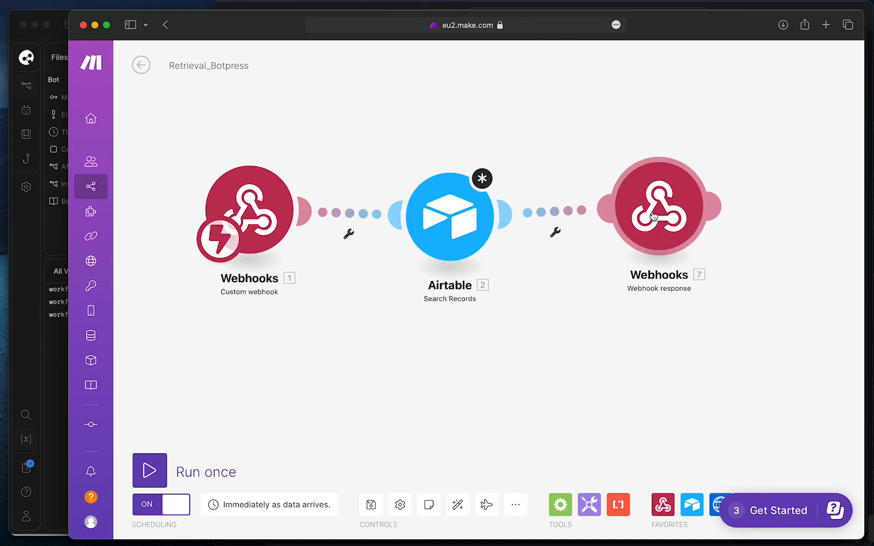
{"action": "mouse_move", "coordinate": [455, 220]}
{"action": "left_mouse_down"}
{"action": "mouse_move", "coordinate": [442, 253]}
{"action": "mouse_move", "coordinate": [465, 255]}
{"action": "mouse_move", "coordinate": [449, 282]}
{"action": "mouse_move", "coordinate": [494, 219]}
{"action": "mouse_move", "coordinate": [449, 230]}
{"action": "left_mouse_up"}
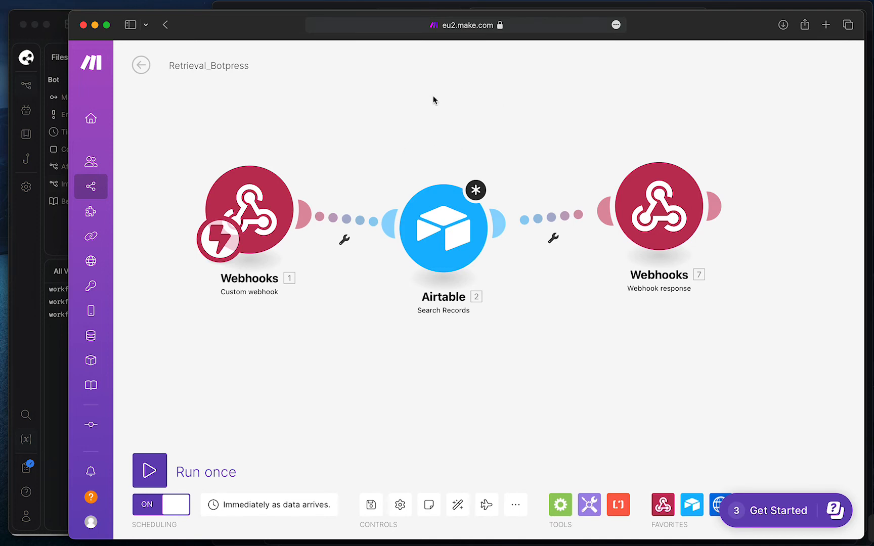
{"action": "scroll", "coordinate": [429, 98], "scroll_direction": "up", "scroll_amount": 2}
{"action": "left_click_drag", "start_coordinate": [422, 110], "coordinate": [431, 153]}
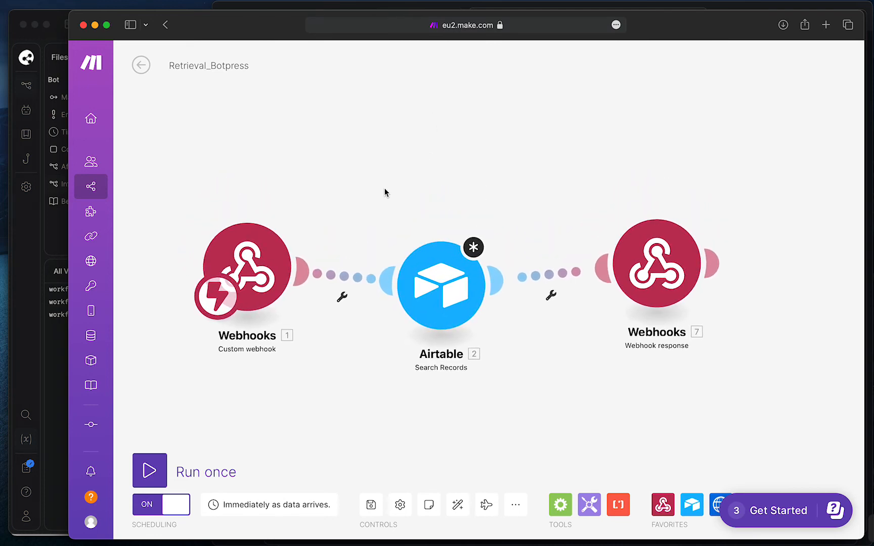
{"action": "left_click_drag", "start_coordinate": [384, 189], "coordinate": [380, 151]}
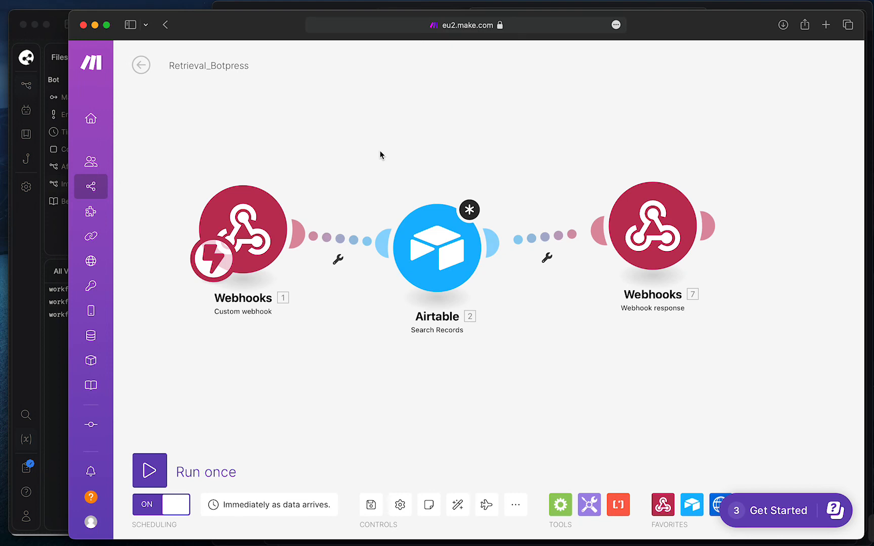
{"action": "scroll", "coordinate": [421, 135], "scroll_direction": "right", "scroll_amount": 3}
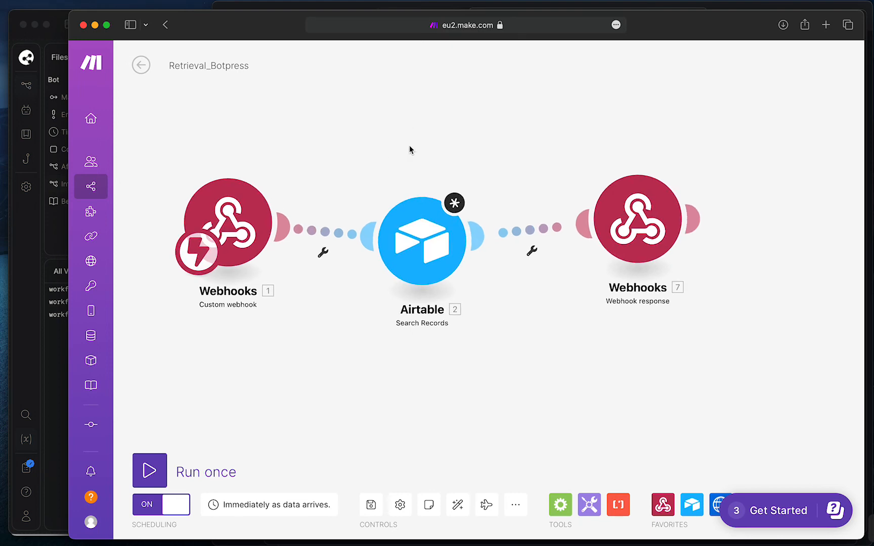
{"action": "scroll", "coordinate": [434, 142], "scroll_direction": "left", "scroll_amount": 3}
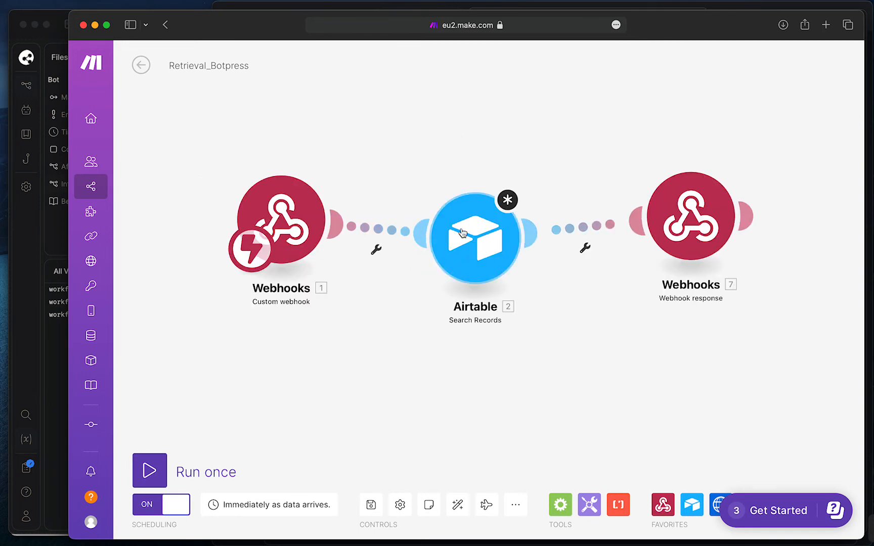
{"action": "scroll", "coordinate": [567, 146], "scroll_direction": "right", "scroll_amount": 3}
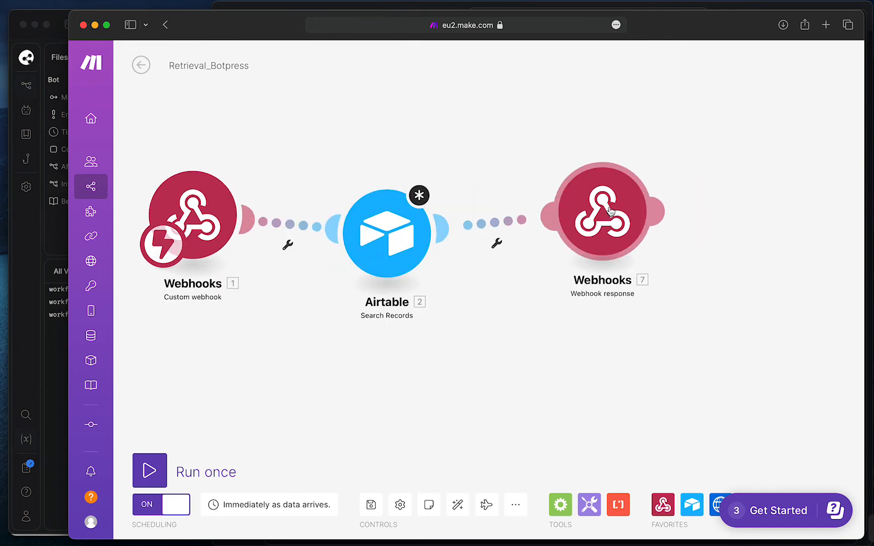
Recheck the Airtable search formula and 1-record limit, then return to Botpress Studio
{"action": "left_click", "coordinate": [404, 243]}
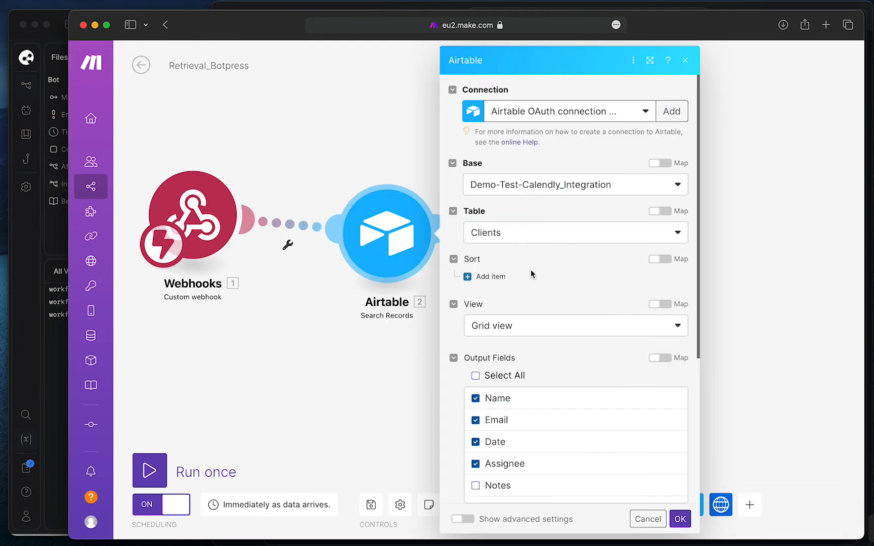
{"action": "scroll", "coordinate": [531, 274], "scroll_direction": "down", "scroll_amount": 5}
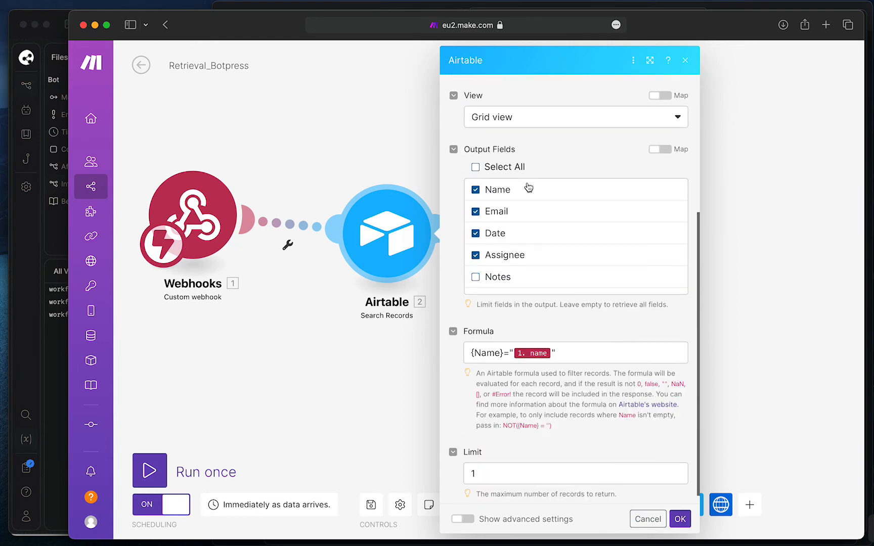
{"action": "left_click", "coordinate": [372, 151]}
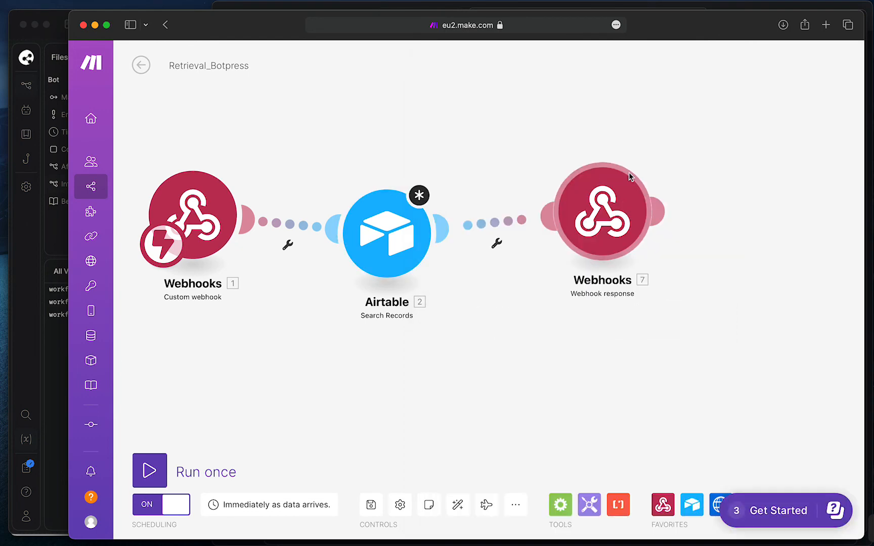
{"action": "left_click", "coordinate": [31, 254]}
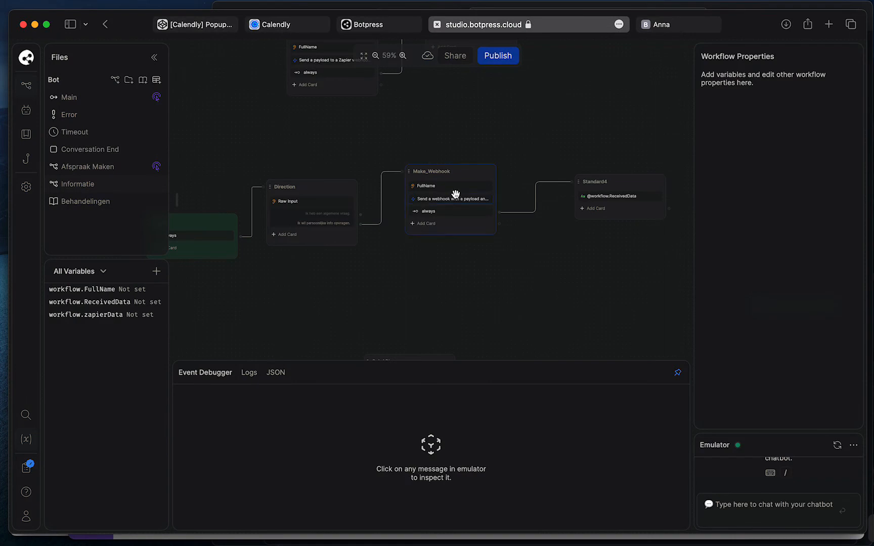
Reopen the Make_Webhook node's code editor and review the payload and request lines
{"action": "left_click_drag", "start_coordinate": [441, 299], "coordinate": [421, 298]}
{"action": "left_click", "coordinate": [427, 199]}
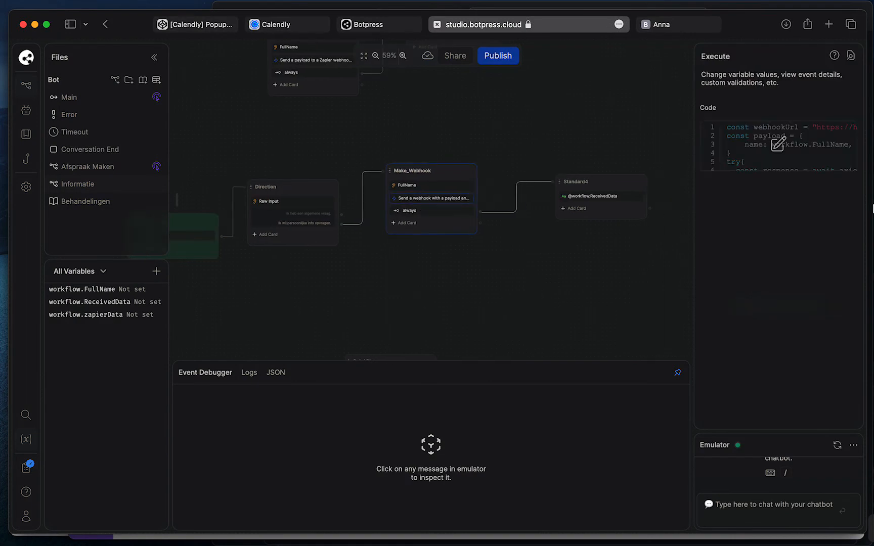
{"action": "left_click", "coordinate": [784, 151]}
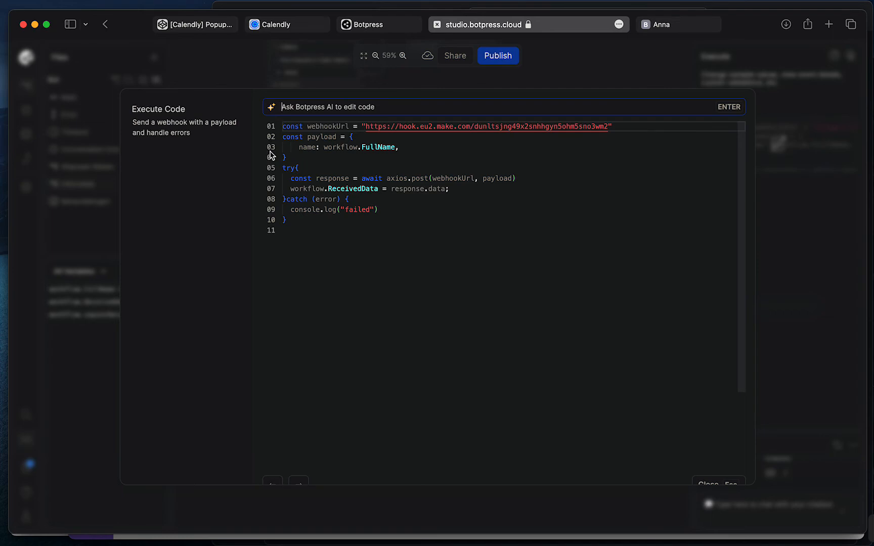
{"action": "left_click_drag", "start_coordinate": [270, 153], "coordinate": [269, 184]}
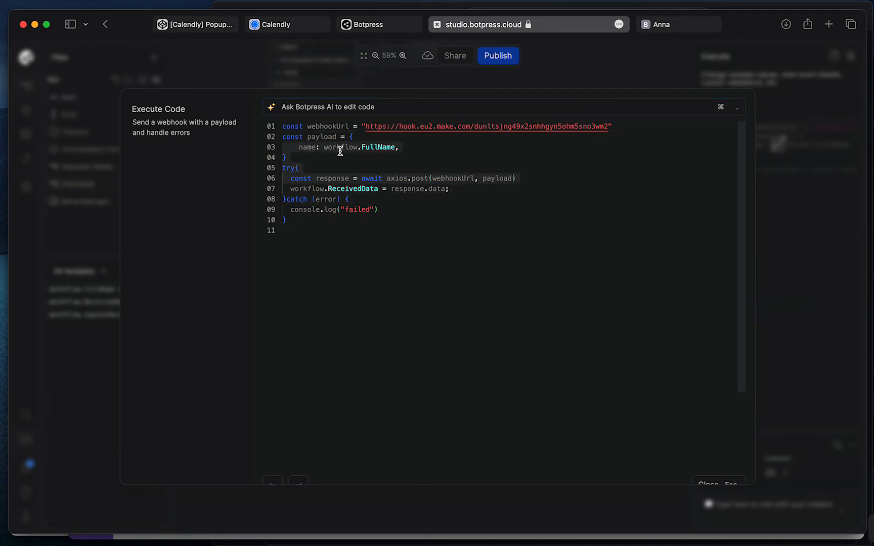
{"action": "key", "text": "ctrl+Up"}
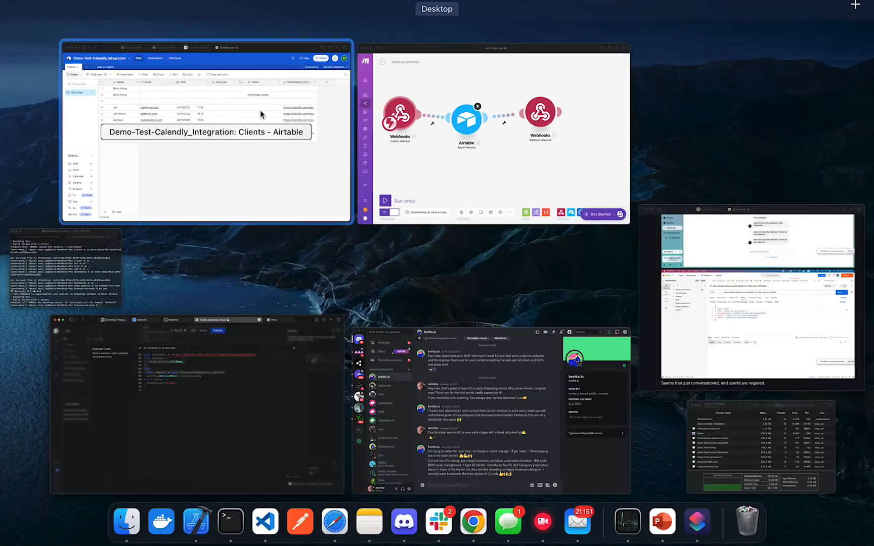
Close the Botpress Execute Code editor and return to the workflow canvas
{"action": "left_click", "coordinate": [279, 164]}
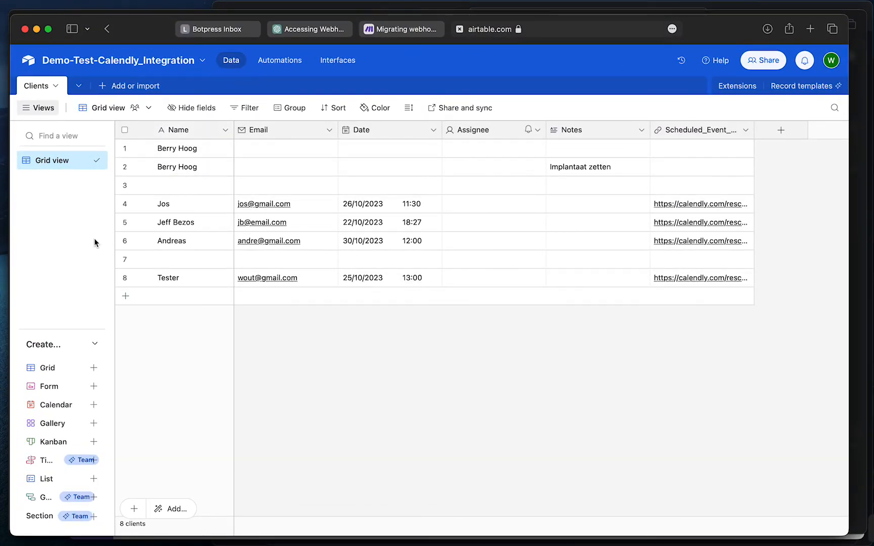
{"action": "key", "text": "ctrl+Up"}
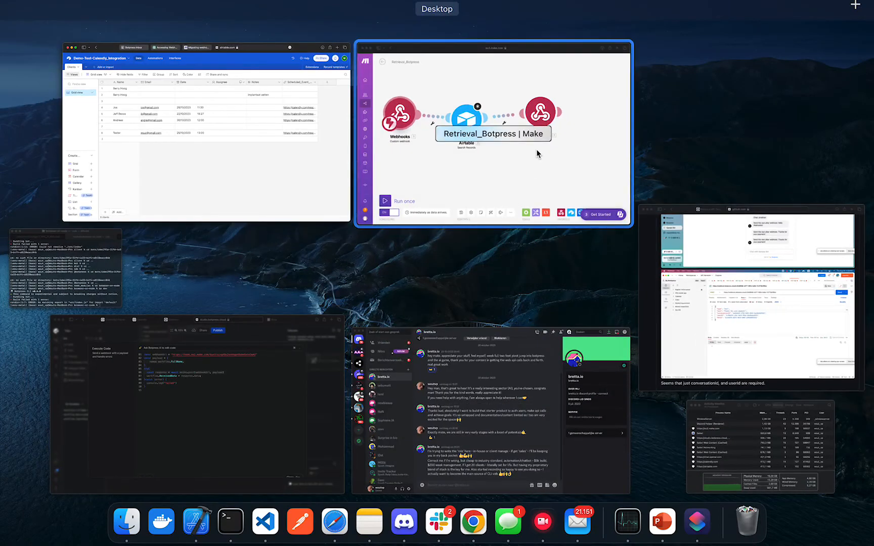
{"action": "left_click", "coordinate": [267, 402]}
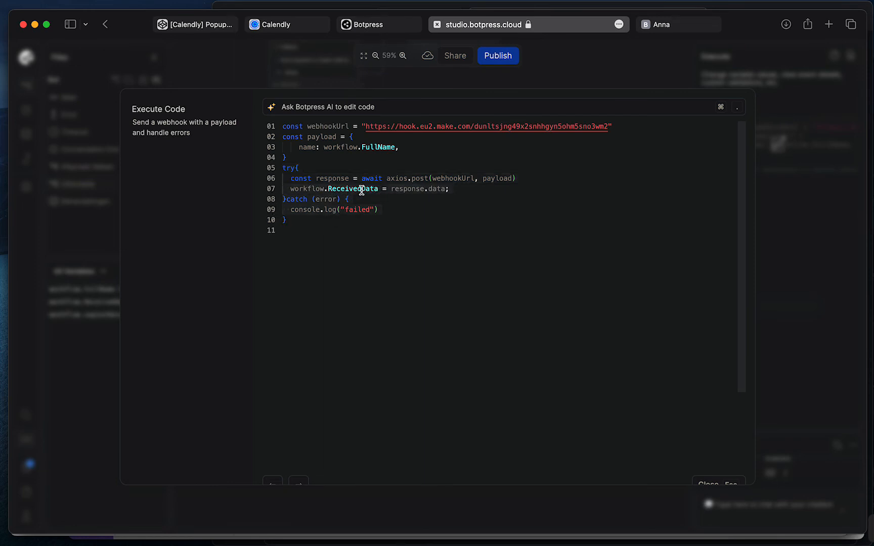
{"action": "left_click", "coordinate": [712, 484]}
{"action": "left_click", "coordinate": [546, 277]}
{"action": "left_click_drag", "start_coordinate": [546, 277], "coordinate": [590, 256]}
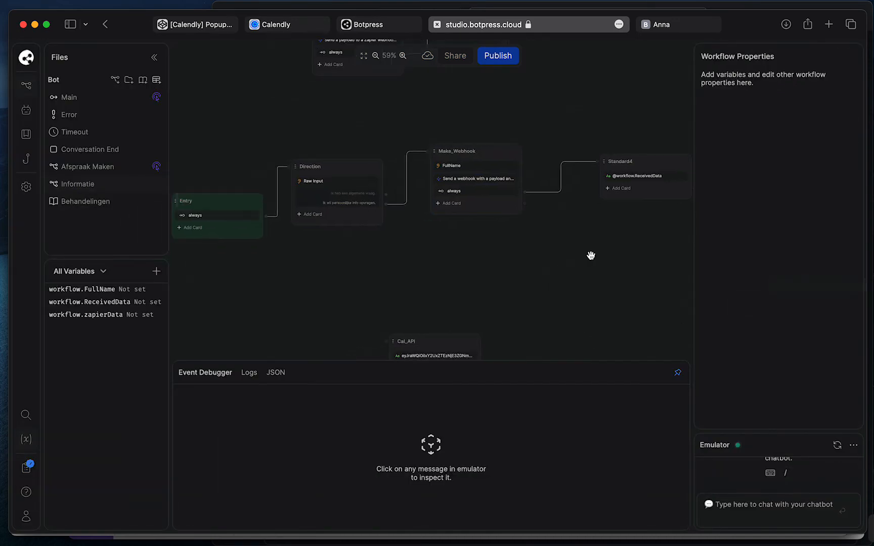
{"action": "scroll", "coordinate": [591, 255], "scroll_direction": "down", "scroll_amount": 2}
{"action": "scroll", "coordinate": [556, 268], "scroll_direction": "down", "scroll_amount": 2}
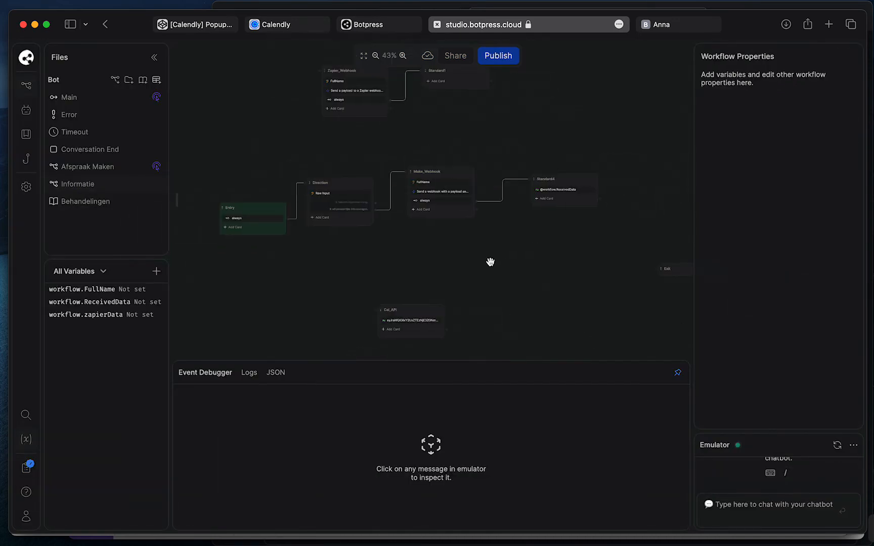
Switch to the Make scenario and leave the editor, choosing to save pending changes
{"action": "left_click", "coordinate": [737, 9]}
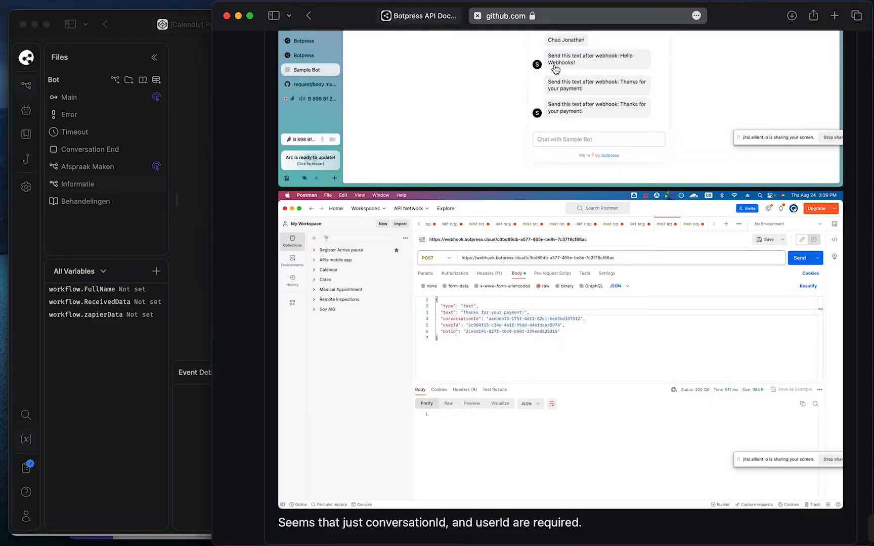
{"action": "key", "text": "ctrl+Up"}
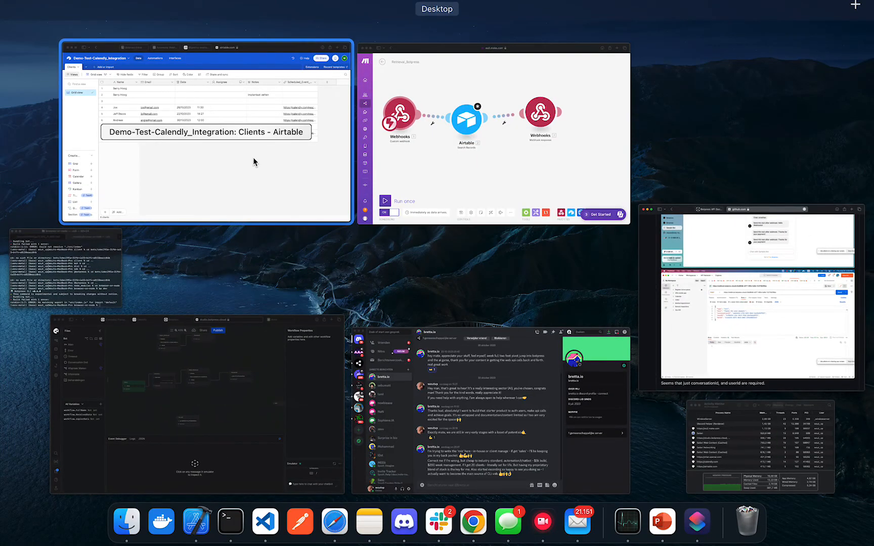
{"action": "left_click", "coordinate": [301, 177]}
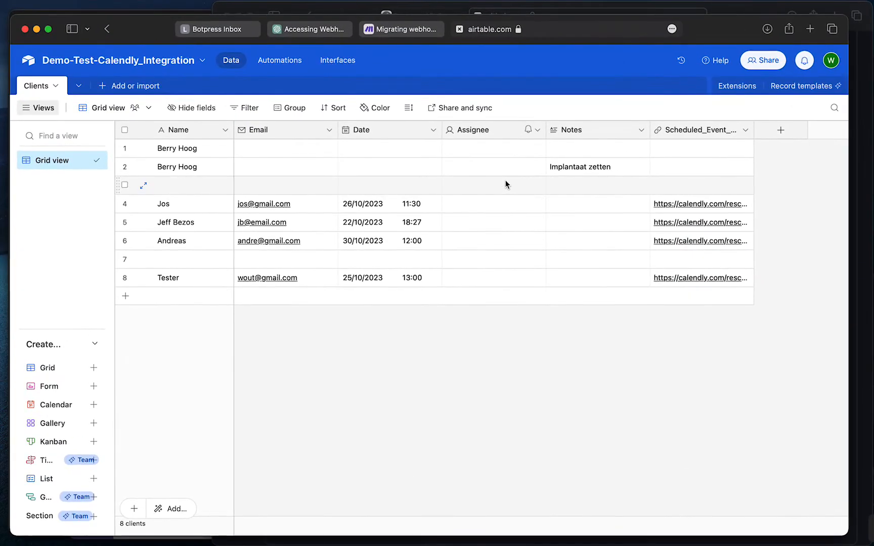
{"action": "key", "text": "ctrl+Up"}
{"action": "left_click", "coordinate": [507, 161]}
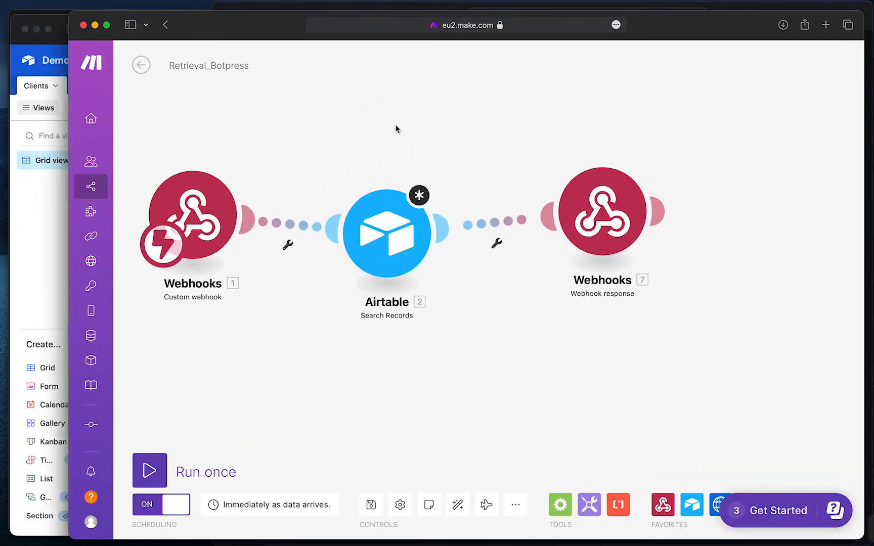
{"action": "left_click_drag", "start_coordinate": [396, 129], "coordinate": [450, 126]}
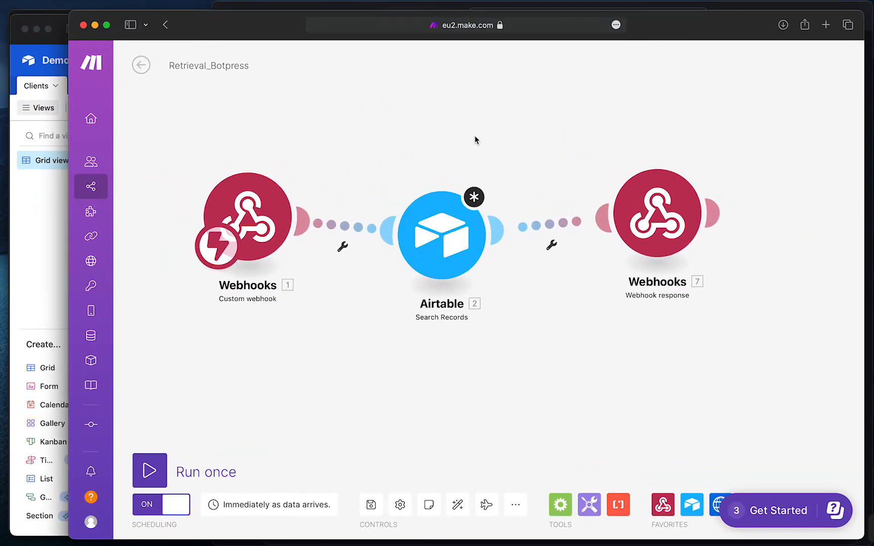
{"action": "left_click", "coordinate": [142, 67]}
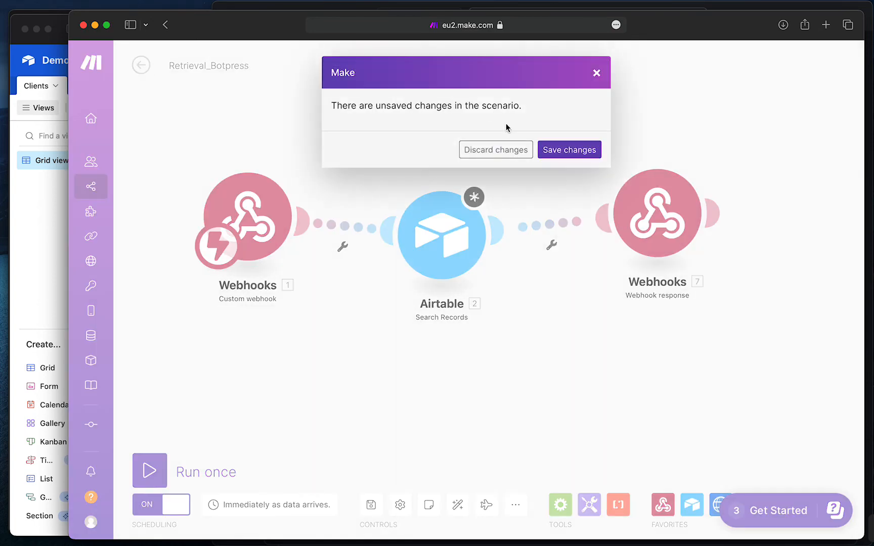
{"action": "left_click", "coordinate": [569, 150]}
Confirm the Airtable settings, save Retrieval_Botpress, and go back to the All scenarios list
{"action": "scroll", "coordinate": [593, 201], "scroll_direction": "down", "scroll_amount": 5}
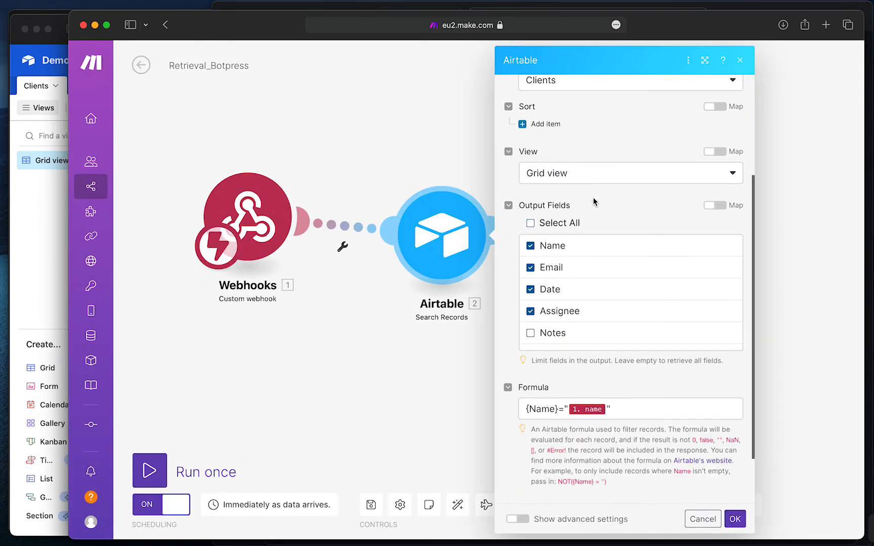
{"action": "left_click", "coordinate": [733, 517]}
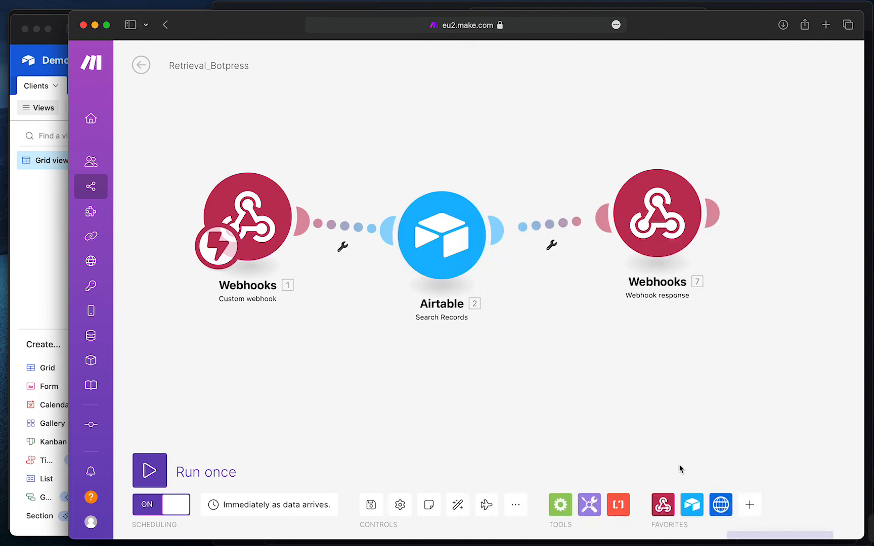
{"action": "left_click", "coordinate": [372, 507]}
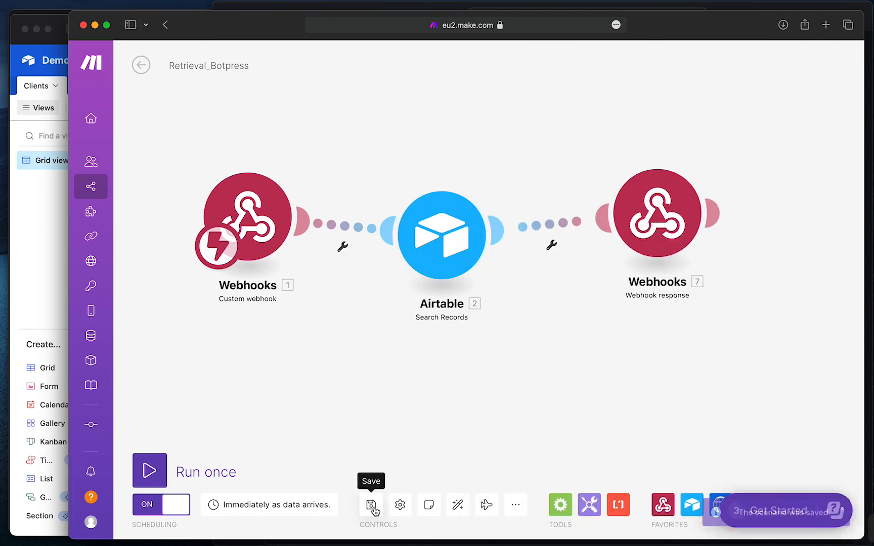
{"action": "left_click", "coordinate": [371, 506]}
{"action": "left_click", "coordinate": [142, 65]}
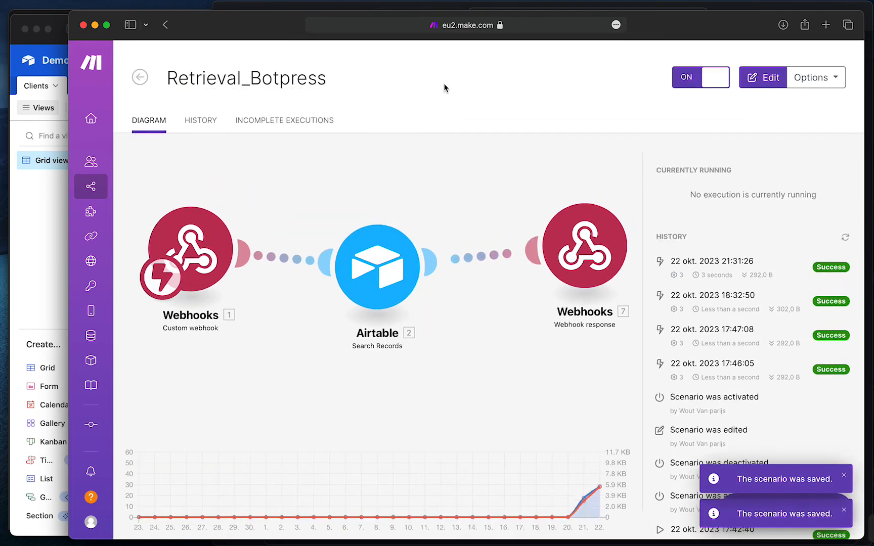
{"action": "left_click", "coordinate": [134, 62]}
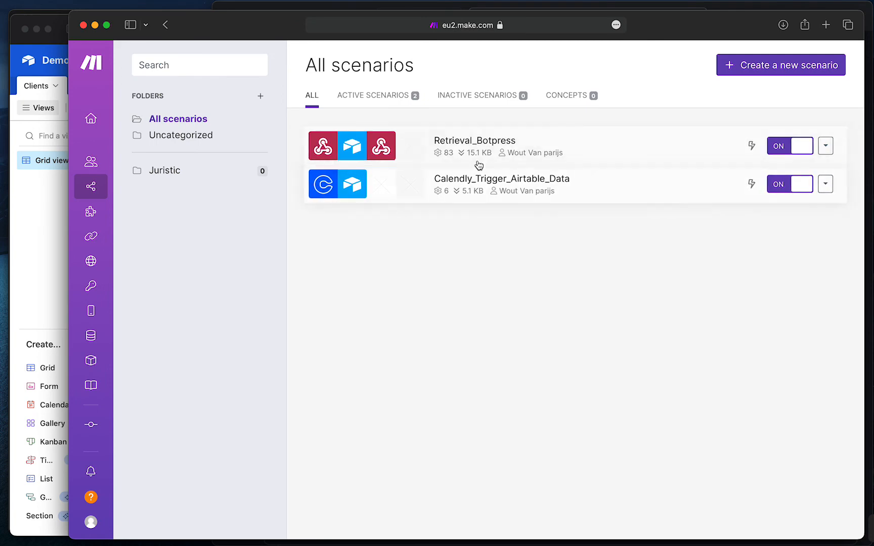
Reopen Retrieval_Botpress in the editor and glance at the Airtable Clients table
{"action": "left_click", "coordinate": [479, 154]}
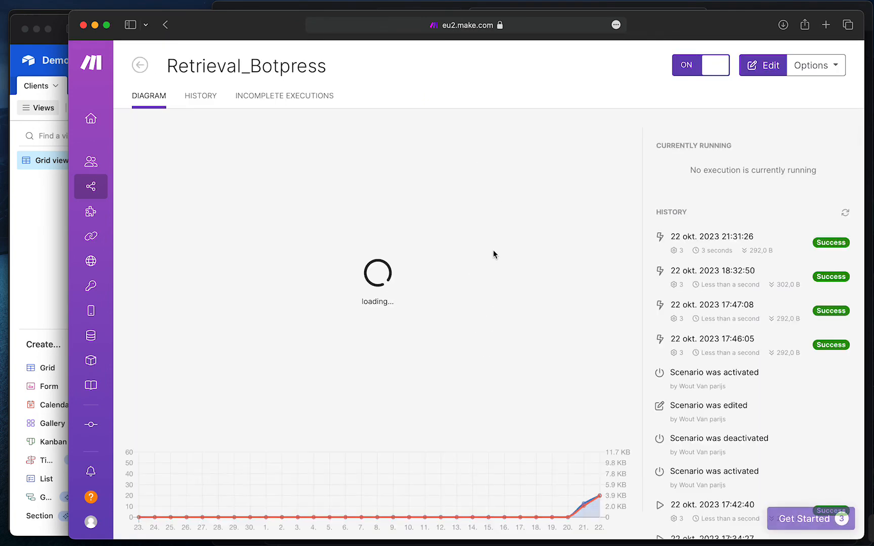
{"action": "left_click", "coordinate": [339, 164]}
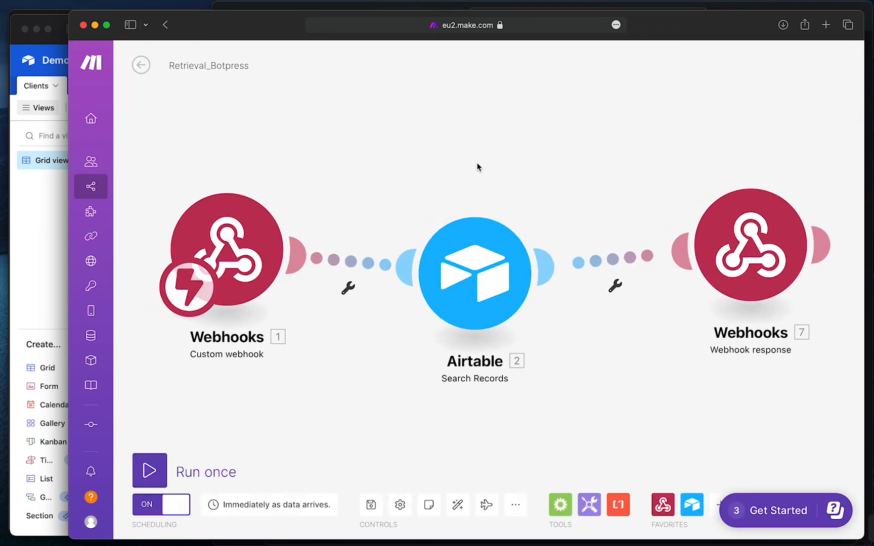
{"action": "scroll", "coordinate": [478, 167], "scroll_direction": "down", "scroll_amount": 3}
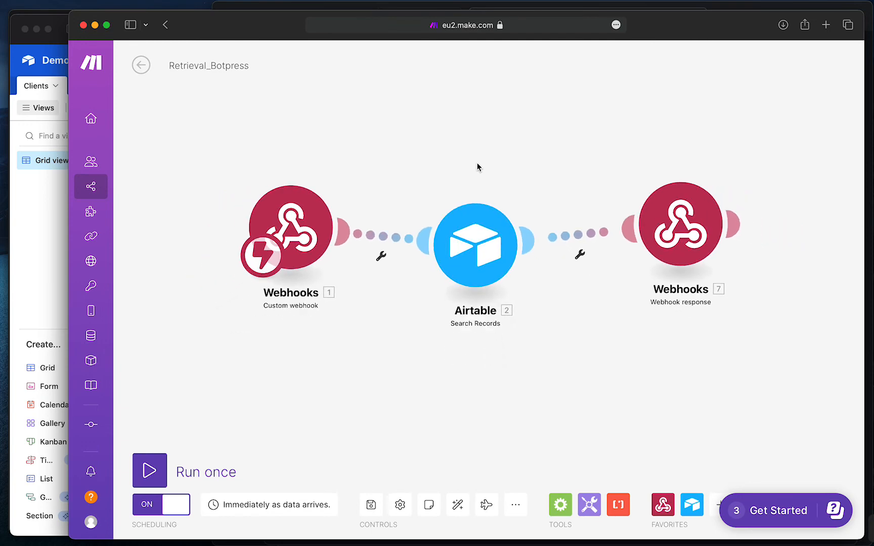
{"action": "left_click_drag", "start_coordinate": [362, 135], "coordinate": [339, 150]}
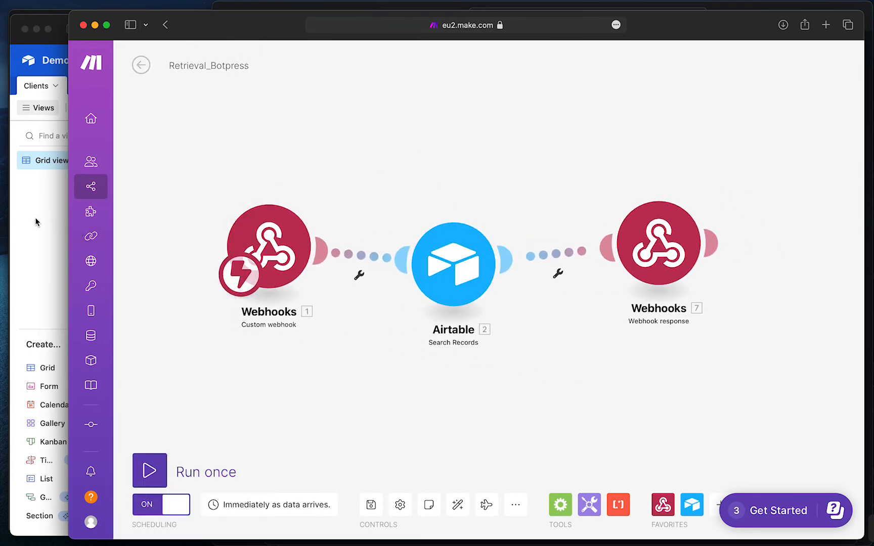
{"action": "left_click", "coordinate": [35, 220]}
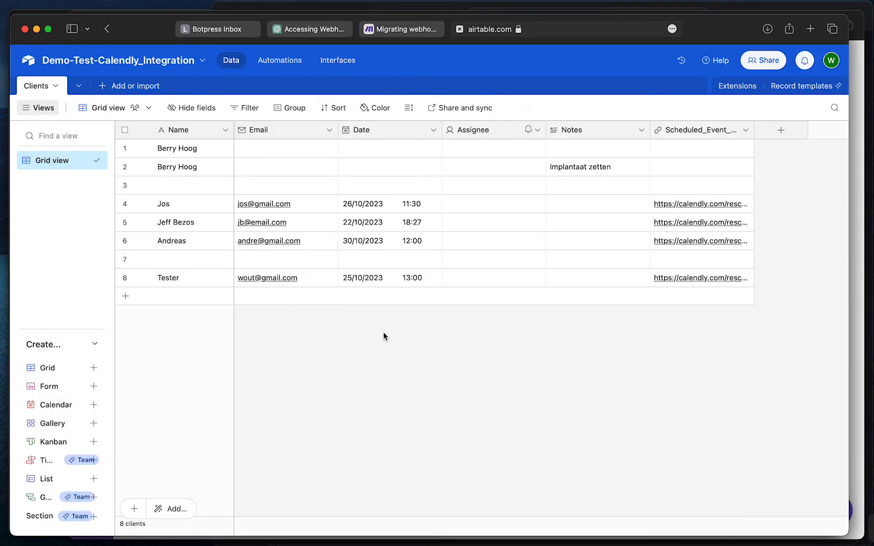
{"action": "left_click", "coordinate": [726, 11]}
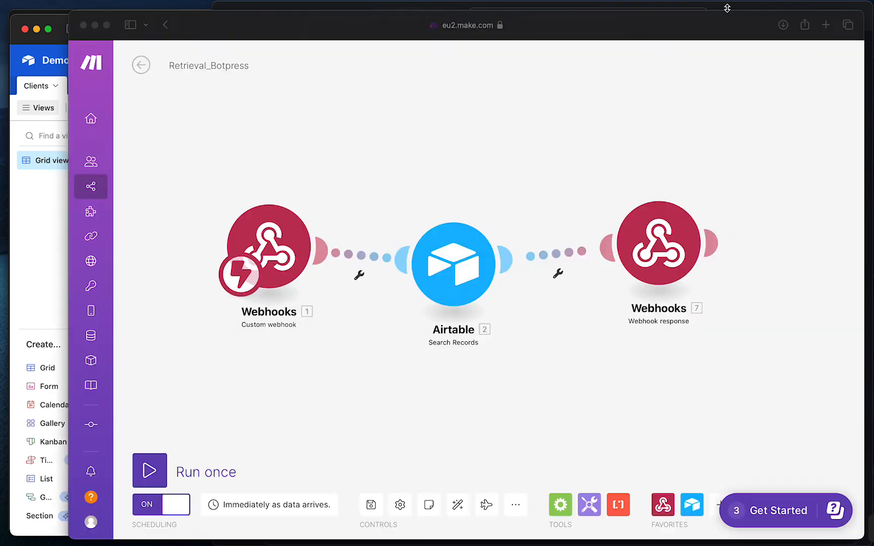
{"action": "key", "text": "ctrl+Up"}
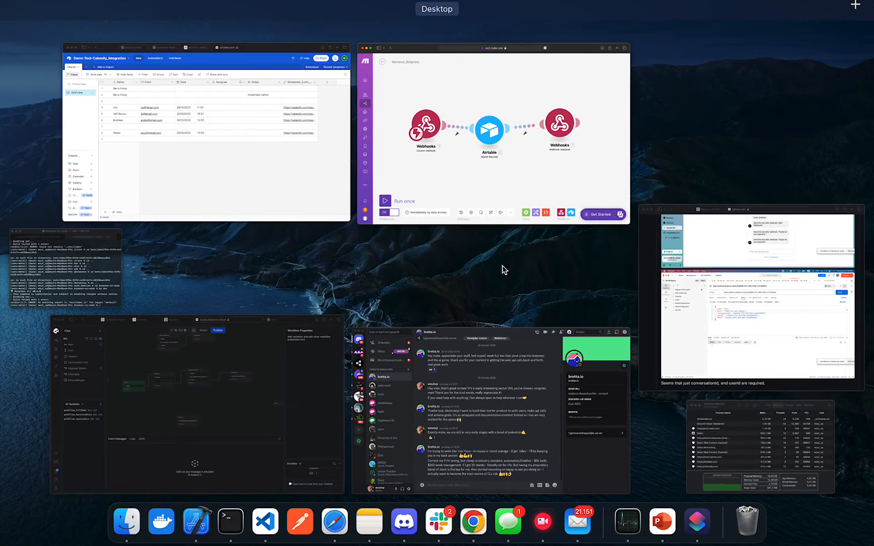
Open the Anna chatbot test page and send the greeting 'hi'
{"action": "left_click", "coordinate": [201, 423]}
{"action": "left_click", "coordinate": [701, 27]}
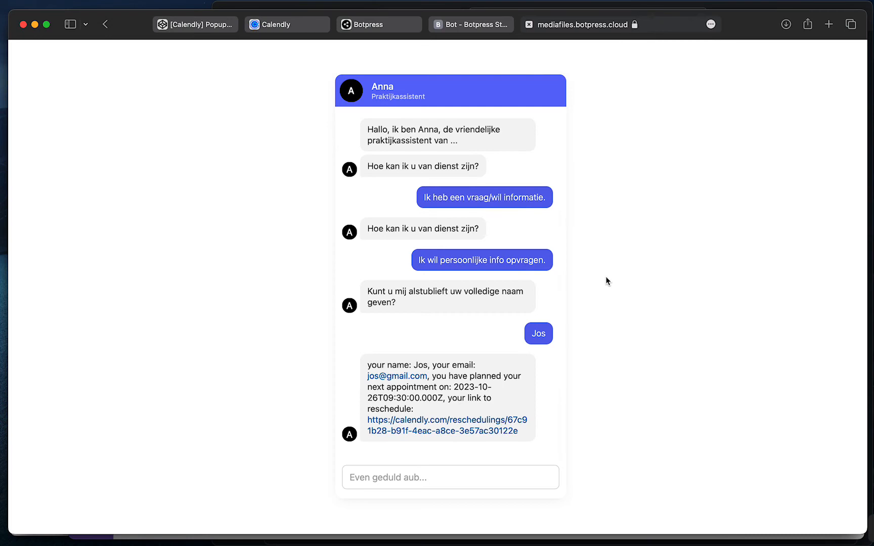
{"action": "left_click", "coordinate": [446, 484]}
{"action": "type", "text": "hi"}
{"action": "key", "text": "Return"}
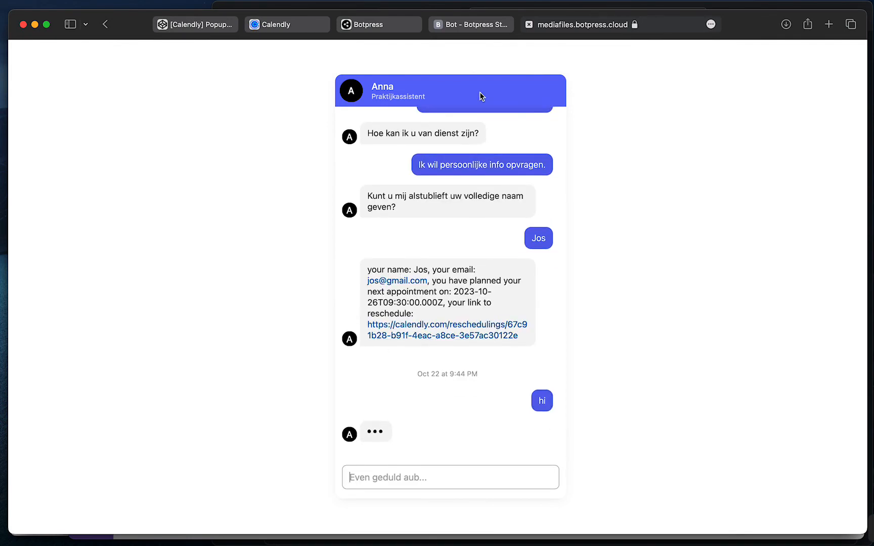
{"action": "left_click", "coordinate": [469, 26]}
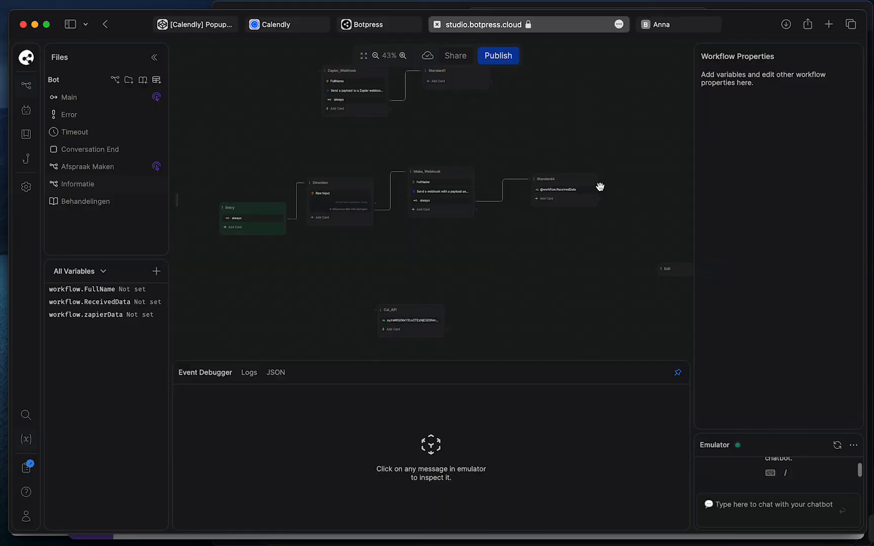
{"action": "left_click", "coordinate": [691, 21]}
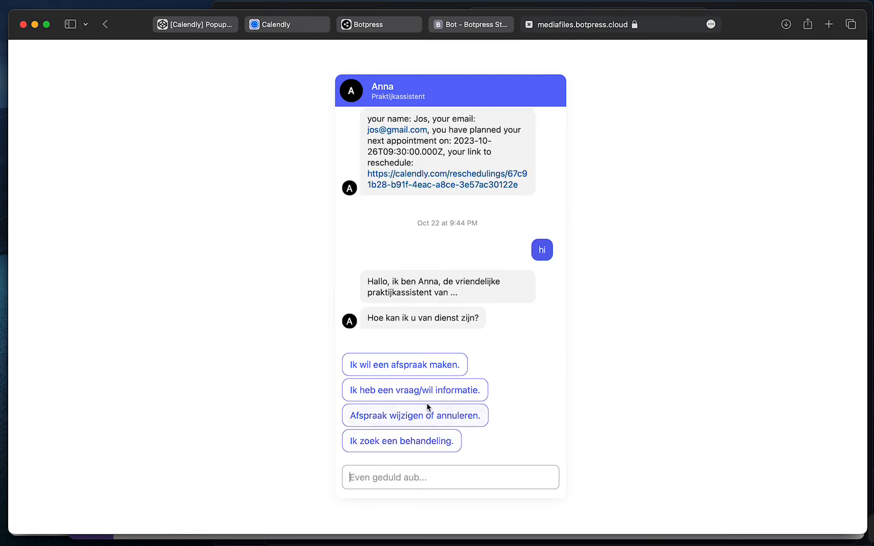
Tell the bot you have a question, request personal information, and send the client's full name
{"action": "left_click", "coordinate": [438, 393]}
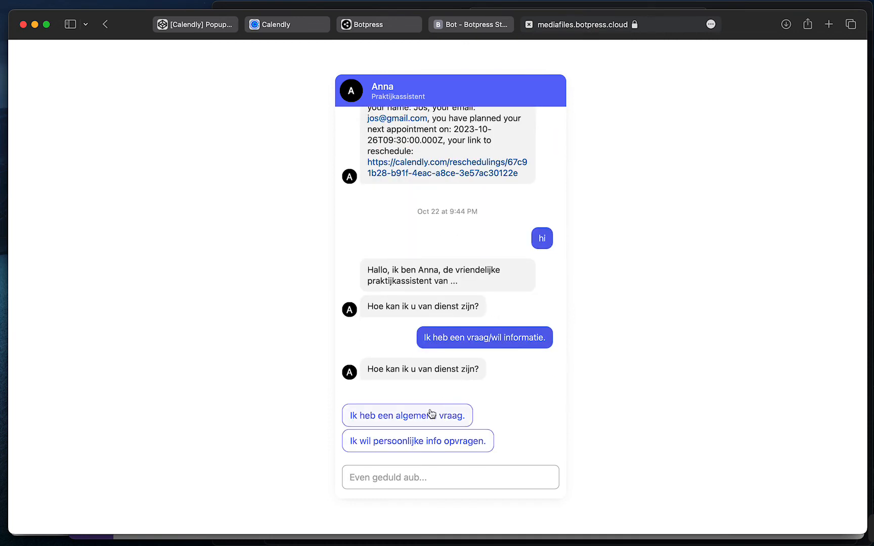
{"action": "left_click", "coordinate": [419, 443]}
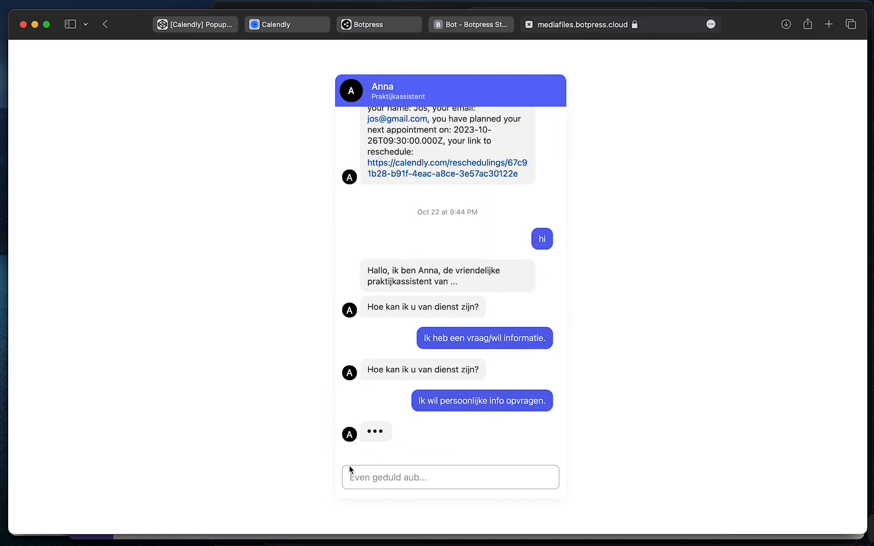
{"action": "left_click", "coordinate": [377, 480]}
{"action": "type", "text": "Jeff"}
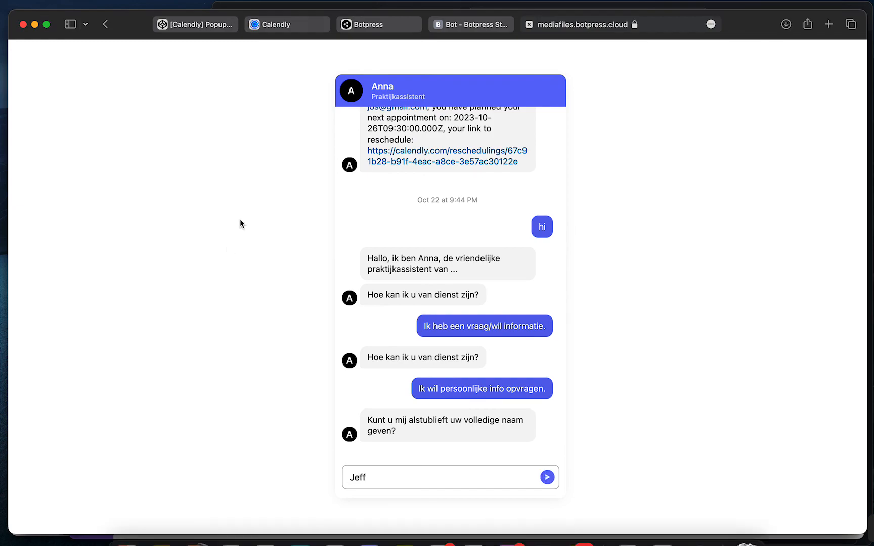
{"action": "key", "text": "ctrl+Up"}
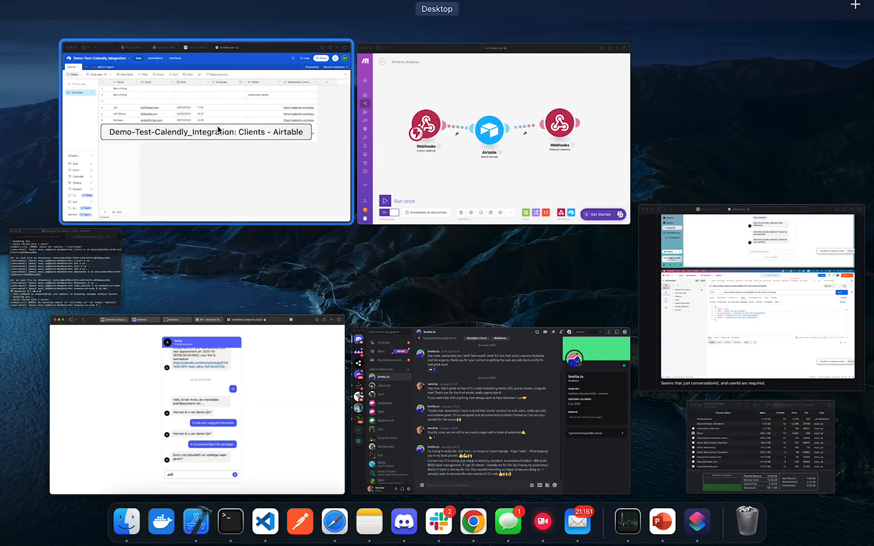
{"action": "left_click", "coordinate": [240, 218]}
{"action": "key", "text": "ctrl+Up"}
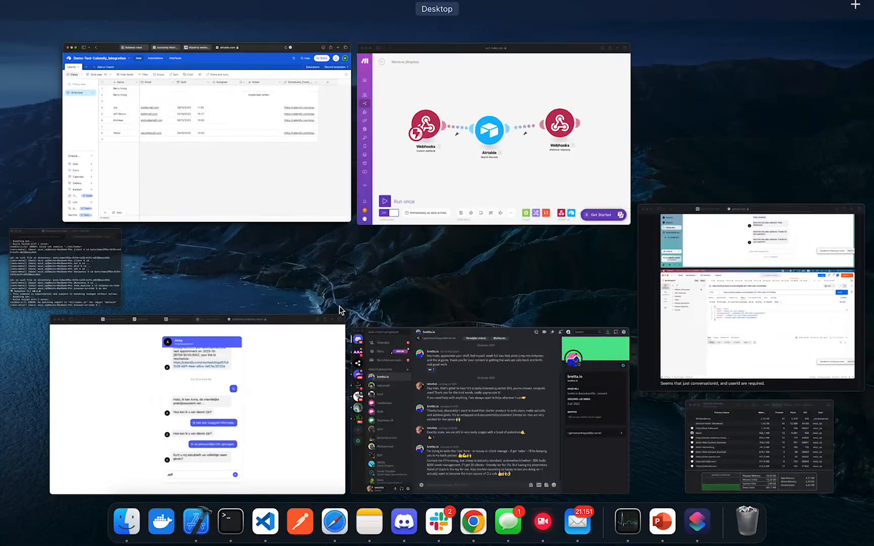
{"action": "left_click", "coordinate": [261, 416]}
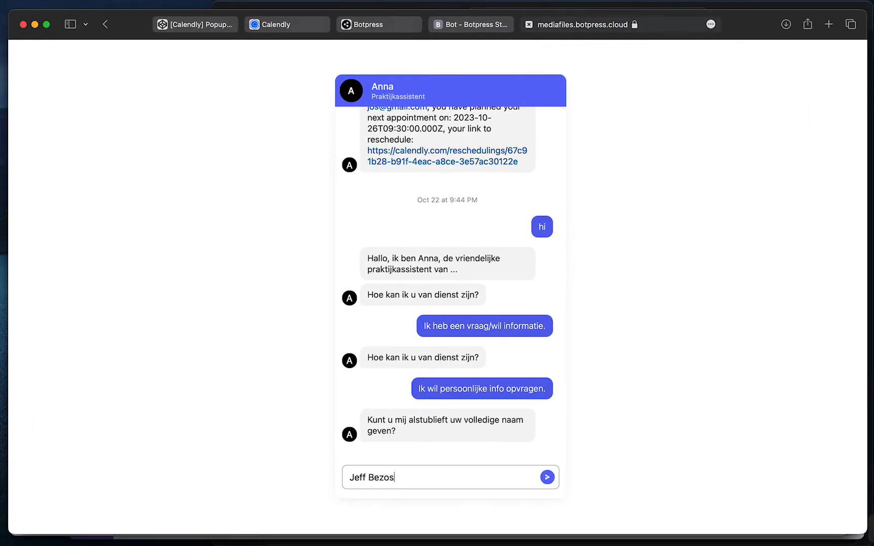
{"action": "key", "text": "Return"}
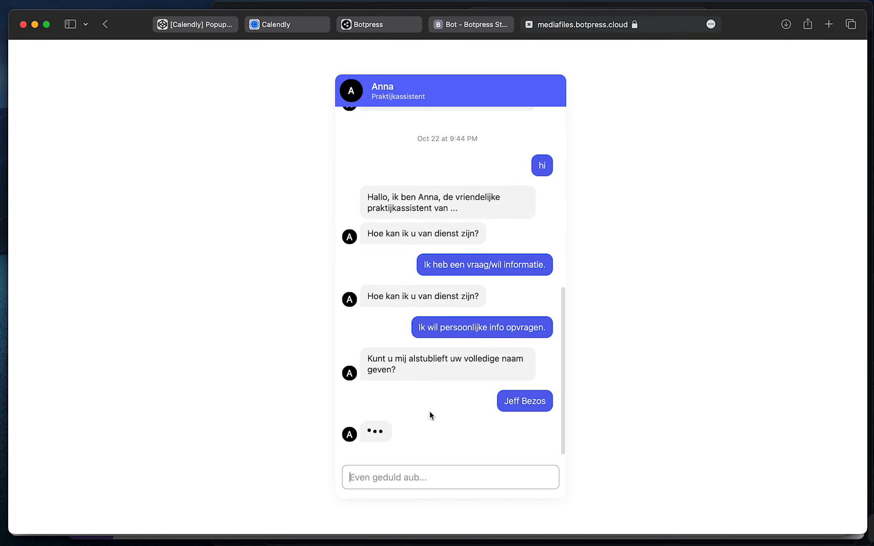
{"action": "key", "text": "ctrl+Up"}
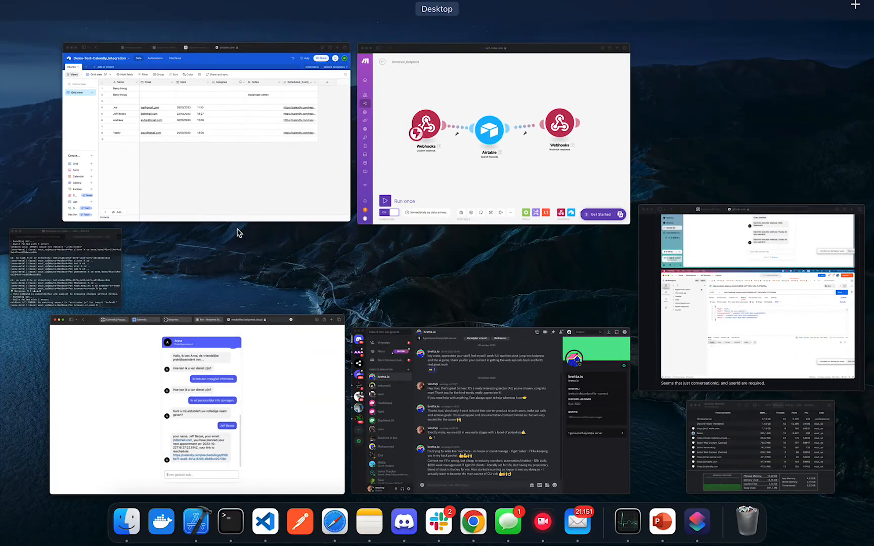
{"action": "left_click", "coordinate": [242, 212]}
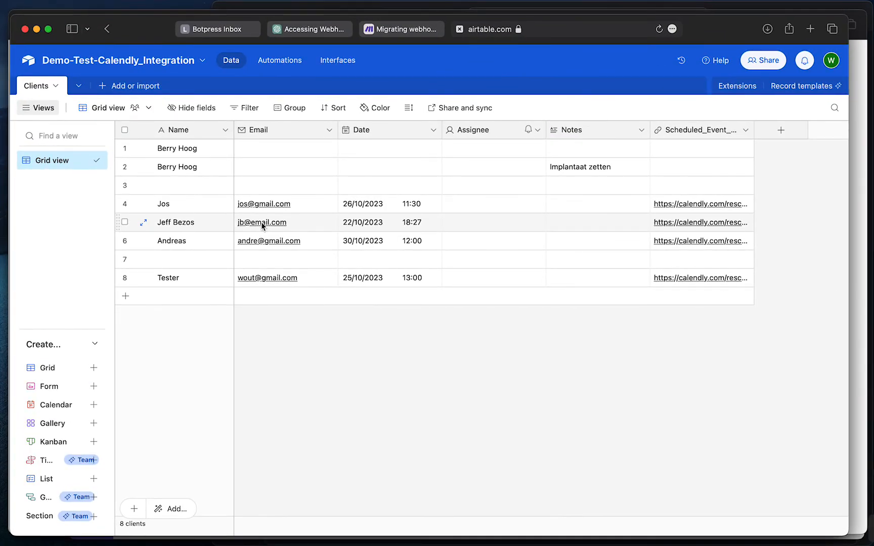
{"action": "left_click", "coordinate": [419, 227]}
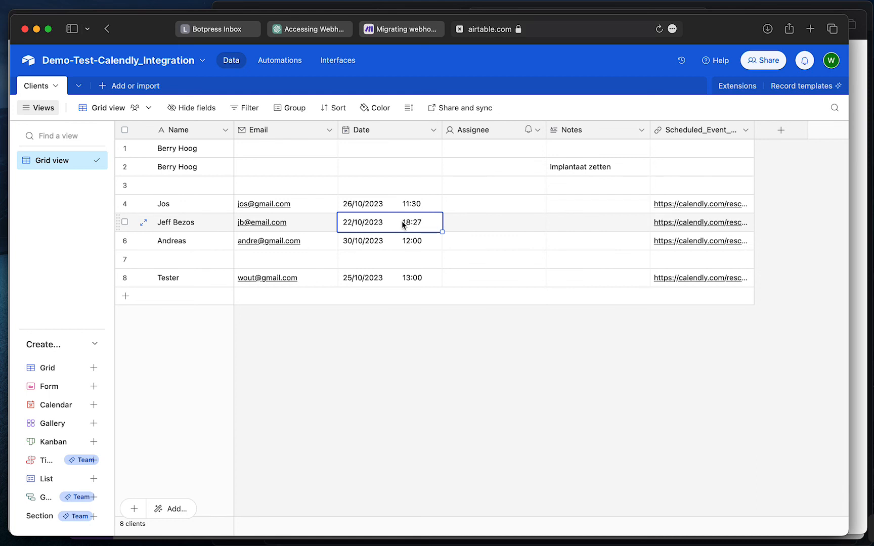
{"action": "left_click", "coordinate": [453, 372]}
{"action": "right_click", "coordinate": [433, 329]}
{"action": "key", "text": "ctrl+Up"}
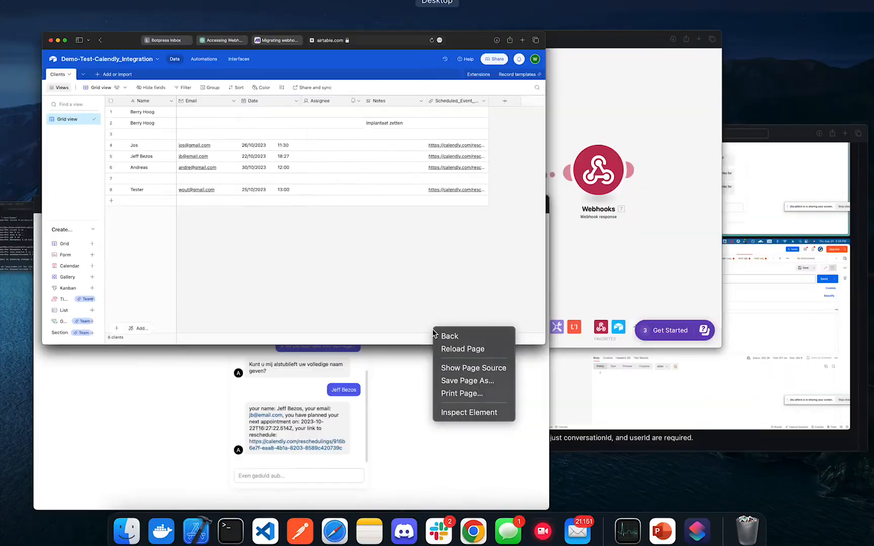
{"action": "left_click", "coordinate": [266, 184]}
{"action": "left_click", "coordinate": [530, 368]}
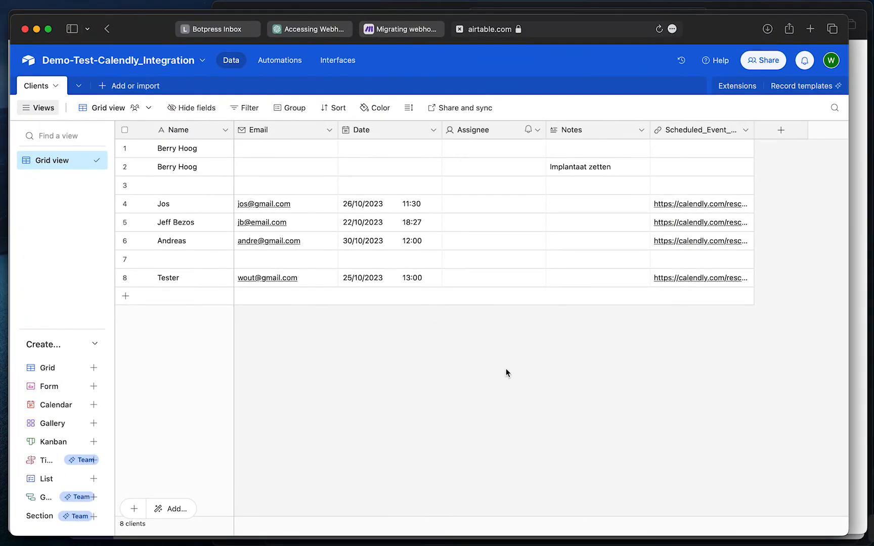
{"action": "key", "text": "ctrl+Up"}
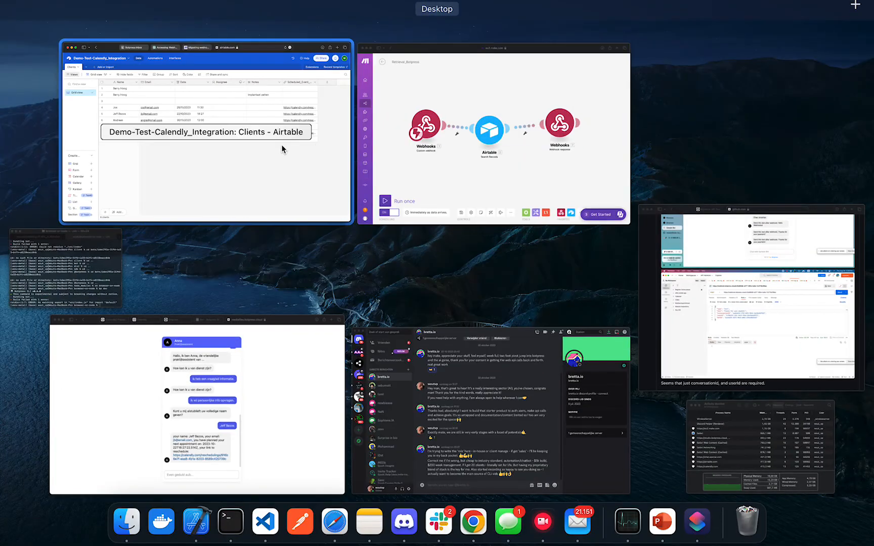
{"action": "left_click", "coordinate": [293, 409]}
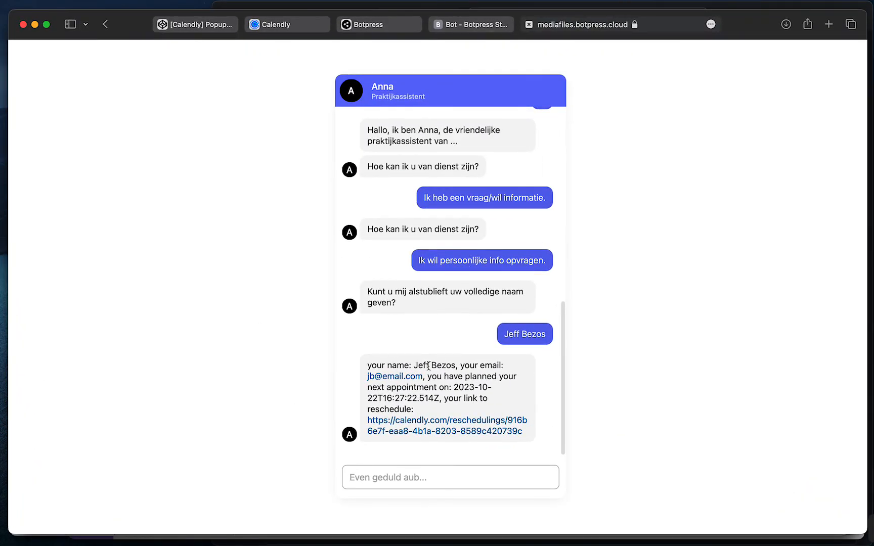
{"action": "left_click_drag", "start_coordinate": [428, 365], "coordinate": [499, 365]}
{"action": "left_click", "coordinate": [499, 365]}
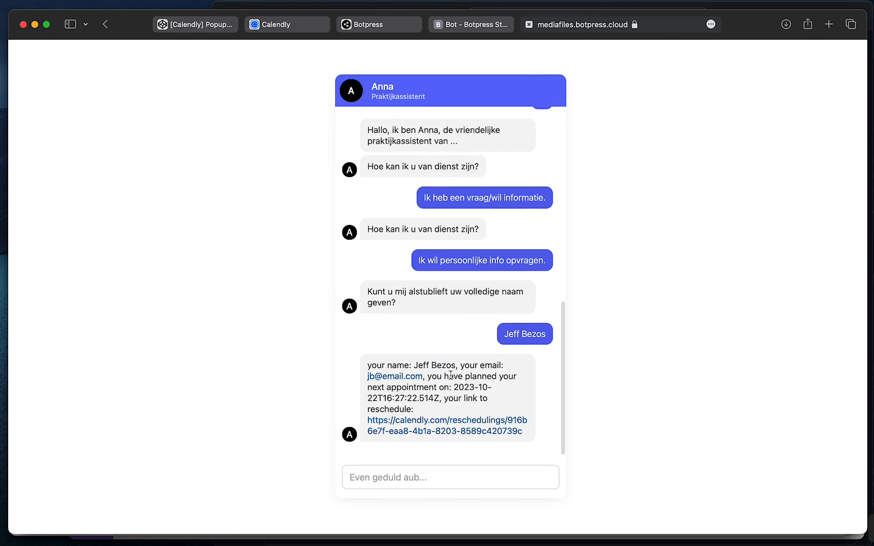
{"action": "left_click_drag", "start_coordinate": [412, 389], "coordinate": [444, 398]}
{"action": "left_click", "coordinate": [464, 407]}
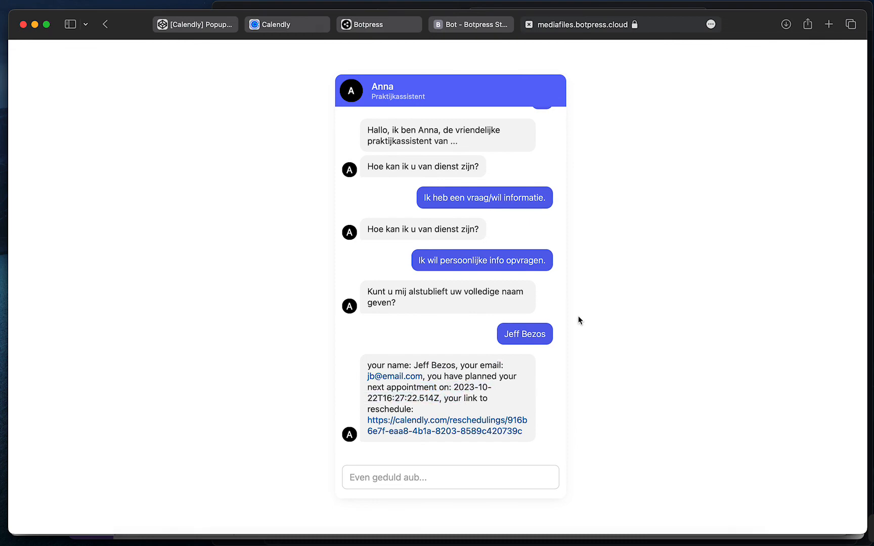
{"action": "key", "text": "ctrl+Up"}
{"action": "left_click", "coordinate": [558, 217]}
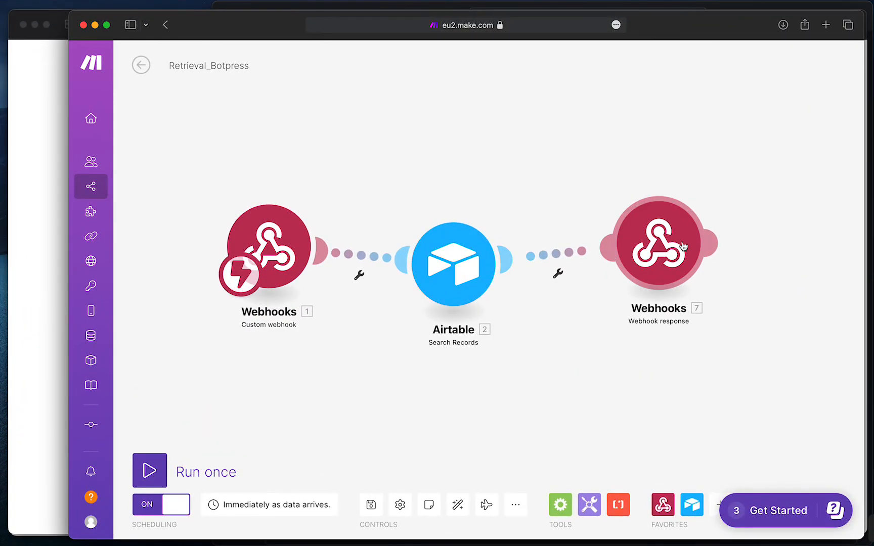
{"action": "left_click", "coordinate": [683, 246]}
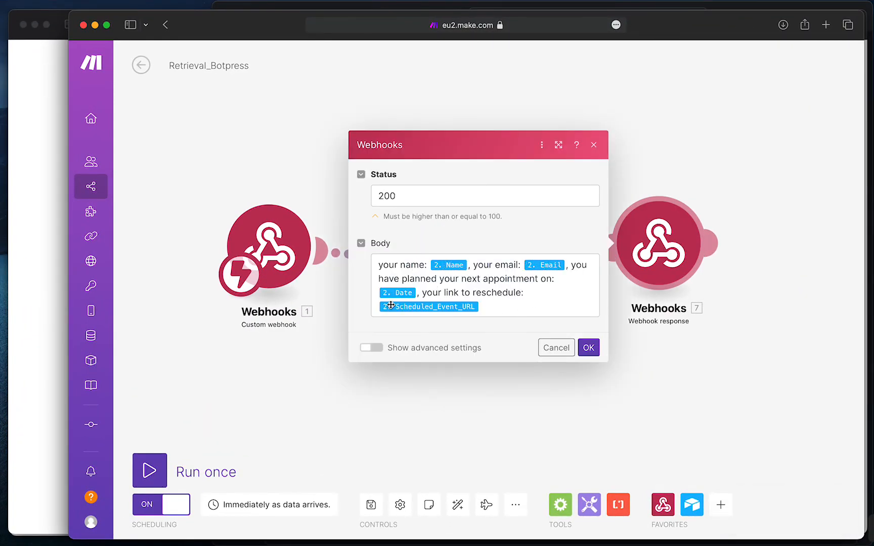
{"action": "left_click", "coordinate": [586, 347]}
{"action": "key", "text": "ctrl+Up"}
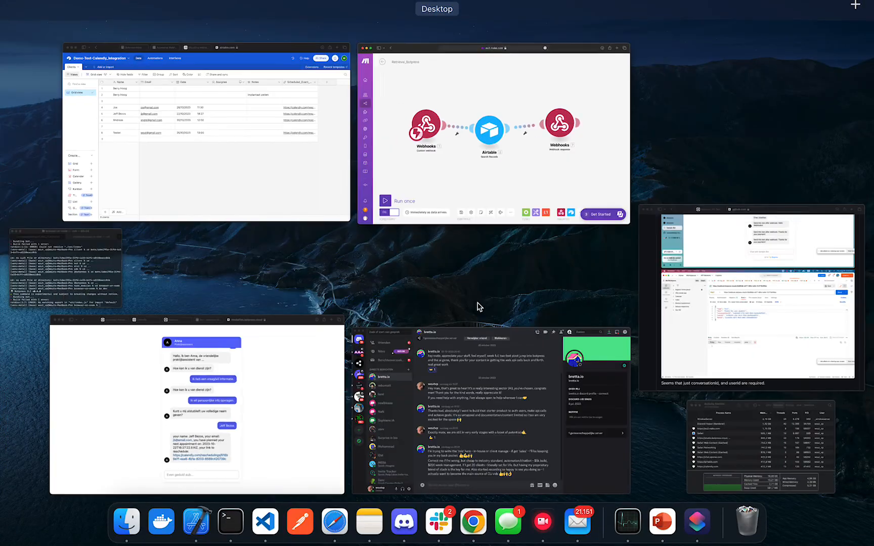
{"action": "left_click", "coordinate": [280, 405]}
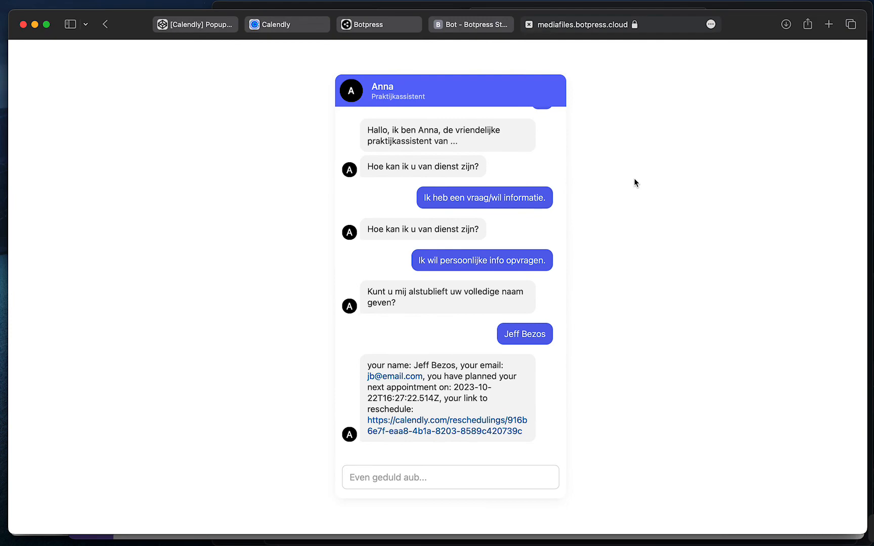
{"action": "scroll", "coordinate": [453, 252], "scroll_direction": "up", "scroll_amount": 10}
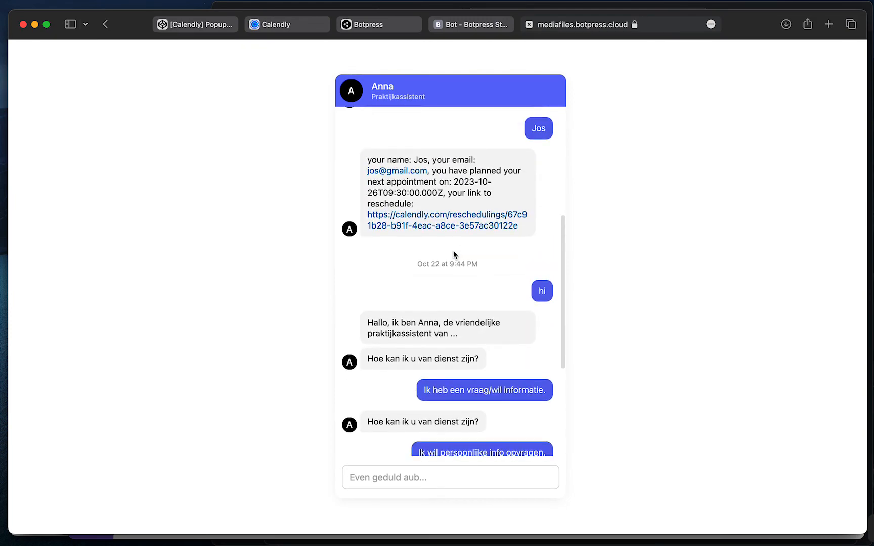
{"action": "scroll", "coordinate": [453, 251], "scroll_direction": "down", "scroll_amount": 5}
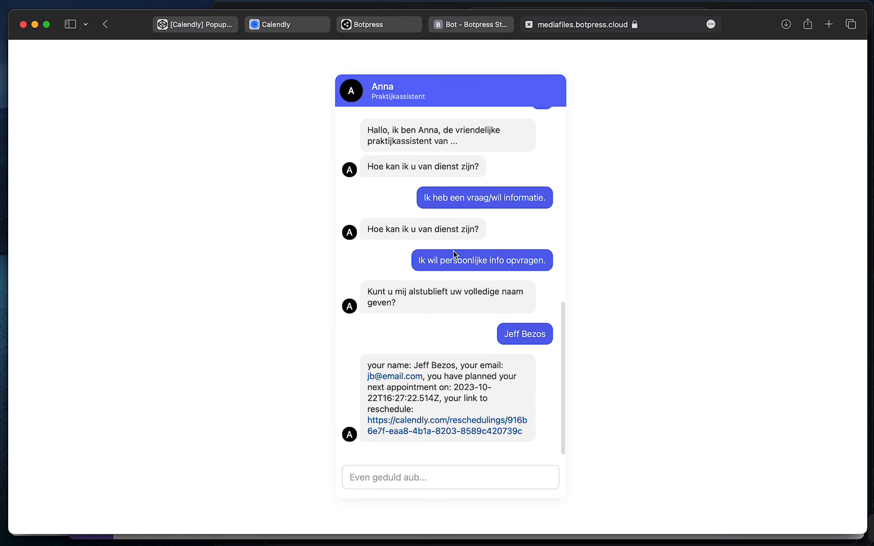
{"action": "scroll", "coordinate": [429, 277], "scroll_direction": "up", "scroll_amount": 1}
{"action": "scroll", "coordinate": [429, 277], "scroll_direction": "down", "scroll_amount": 2}
{"action": "key", "text": "ctrl+Up"}
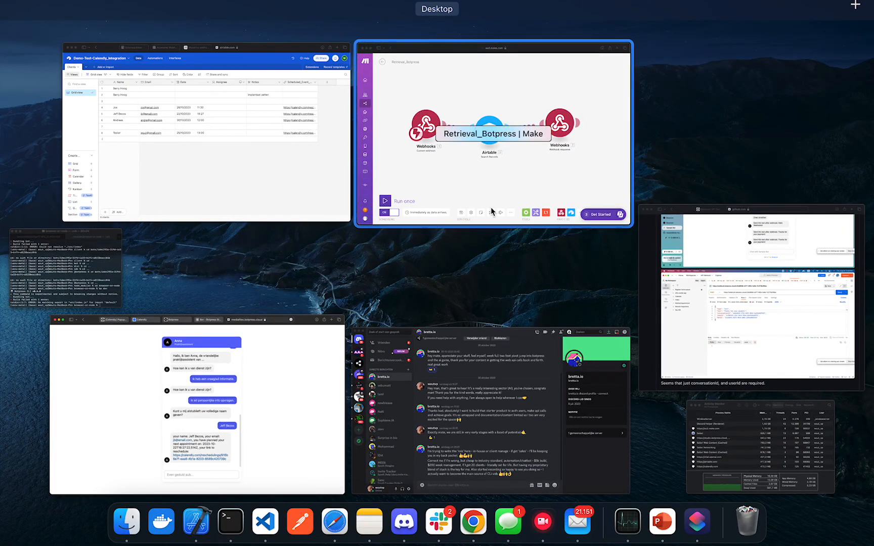
Pan the Retrieval_Botpress scenario and inspect the Webhook response module's settings
{"action": "left_click", "coordinate": [508, 182]}
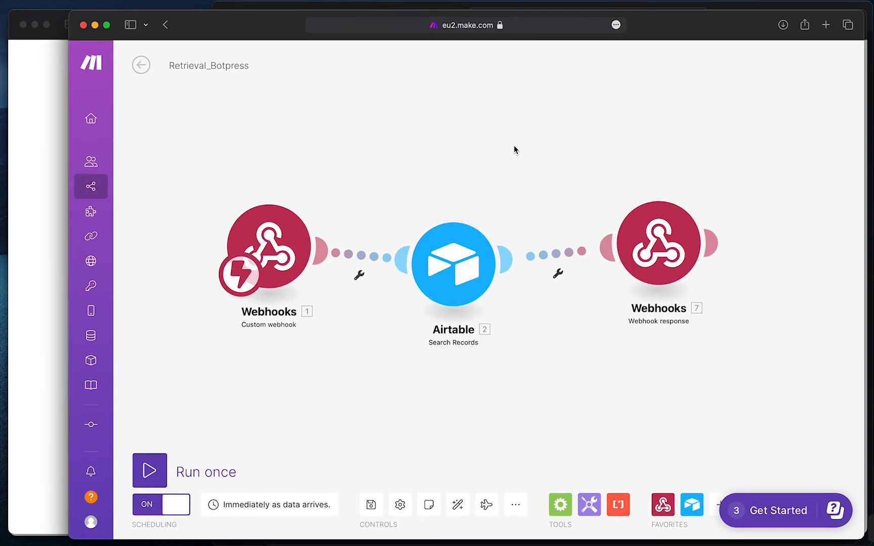
{"action": "left_click_drag", "start_coordinate": [505, 122], "coordinate": [452, 138]}
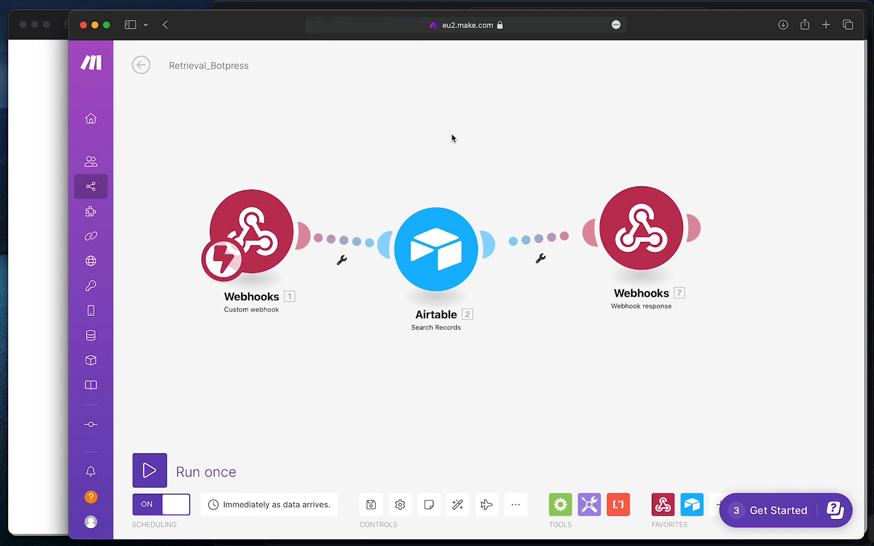
{"action": "mouse_move", "coordinate": [370, 156]}
{"action": "left_mouse_down"}
{"action": "mouse_move", "coordinate": [379, 154]}
{"action": "mouse_move", "coordinate": [342, 152]}
{"action": "mouse_move", "coordinate": [398, 164]}
{"action": "mouse_move", "coordinate": [378, 164]}
{"action": "left_mouse_up"}
{"action": "left_click_drag", "start_coordinate": [418, 133], "coordinate": [459, 140]}
{"action": "left_click_drag", "start_coordinate": [396, 135], "coordinate": [350, 164]}
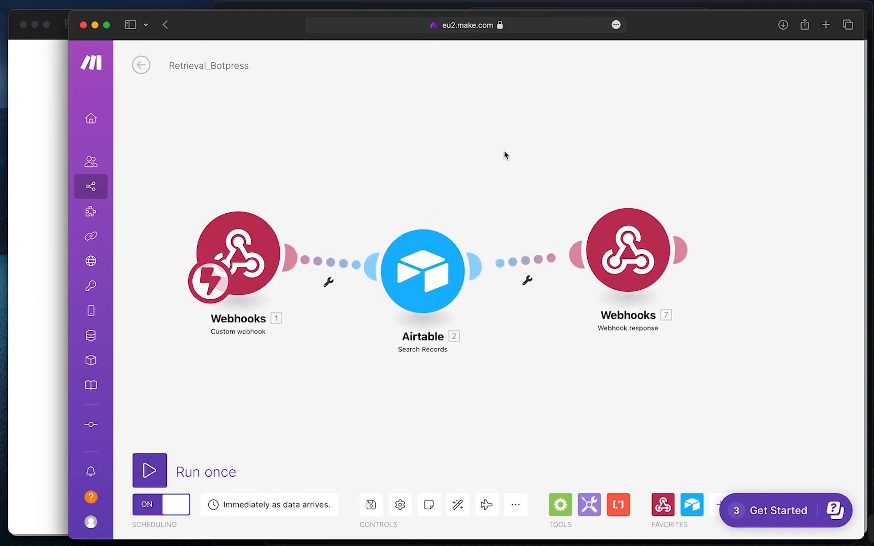
{"action": "left_click", "coordinate": [649, 264]}
{"action": "left_click", "coordinate": [560, 151]}
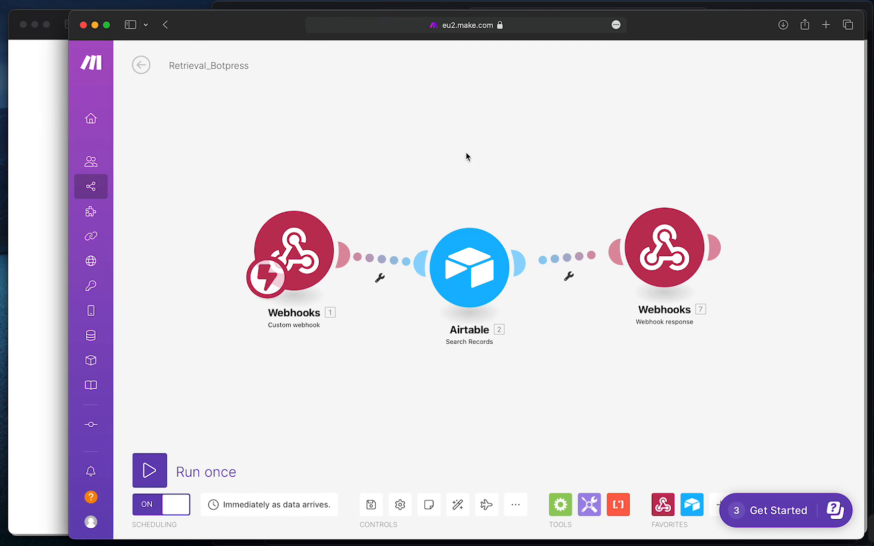
Pan across the modules again and return to the chatbot conversation showing the client's details
{"action": "left_click_drag", "start_coordinate": [465, 153], "coordinate": [424, 126]}
{"action": "left_click_drag", "start_coordinate": [486, 132], "coordinate": [515, 133]}
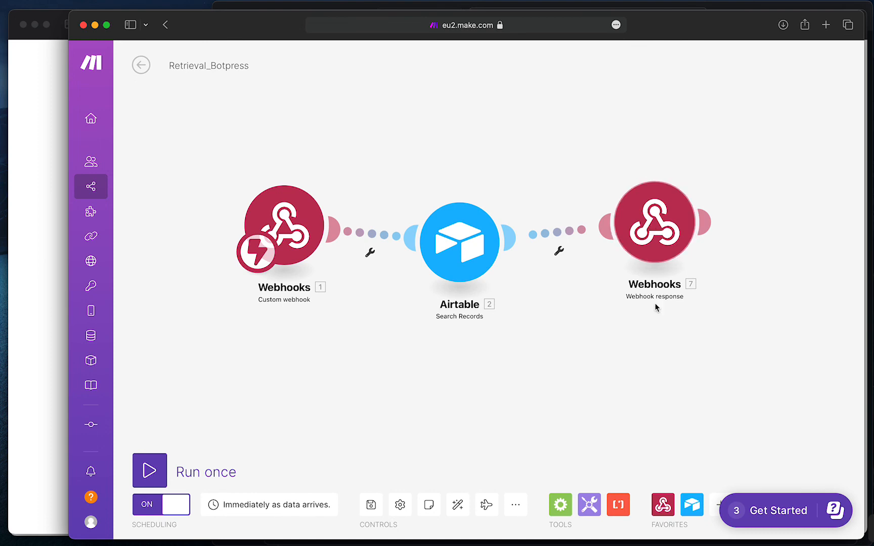
{"action": "left_click_drag", "start_coordinate": [628, 298], "coordinate": [592, 306]}
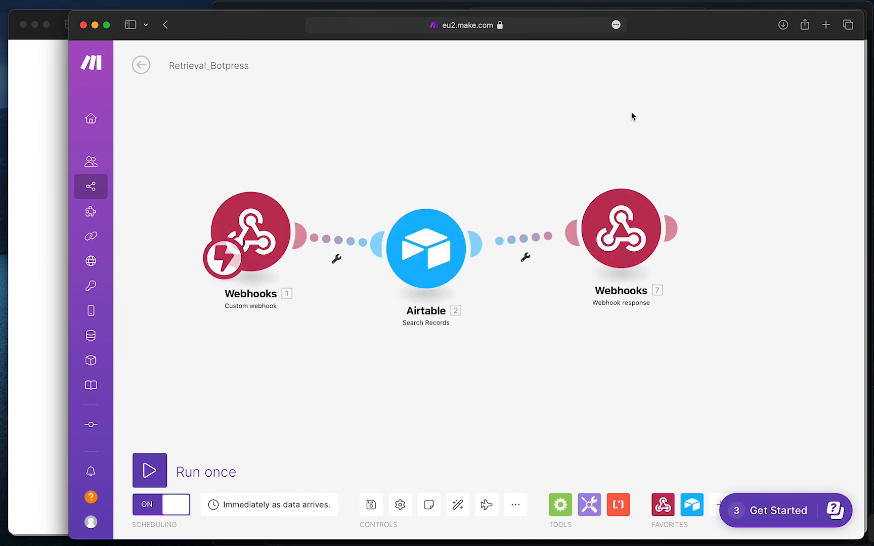
{"action": "scroll", "coordinate": [640, 97], "scroll_direction": "left", "scroll_amount": 5}
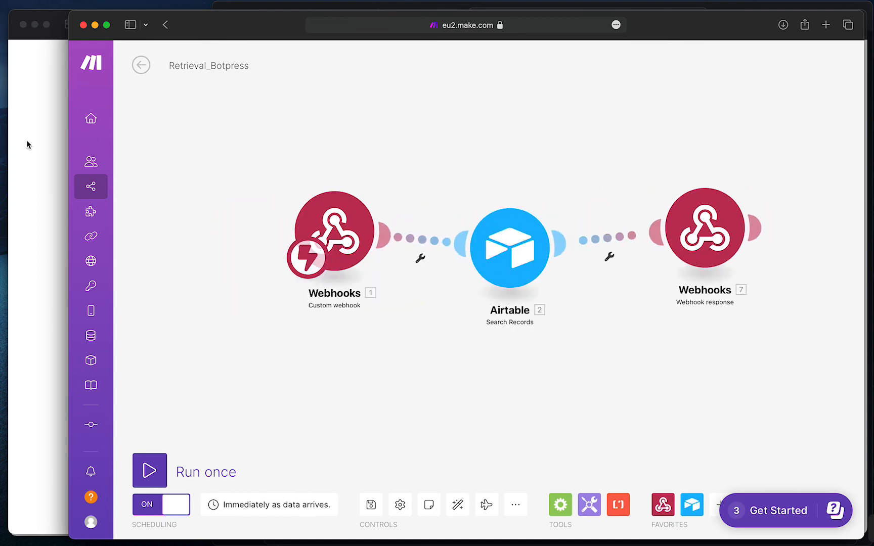
{"action": "left_click", "coordinate": [28, 145]}
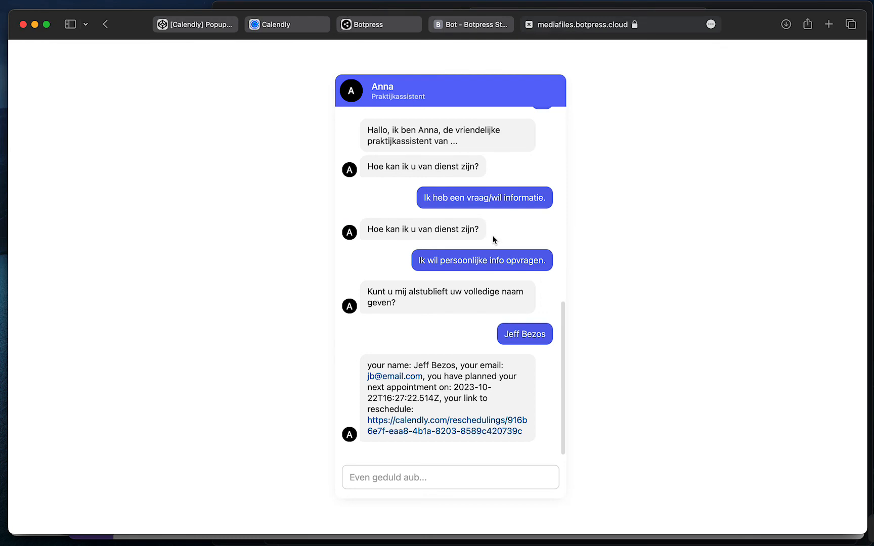